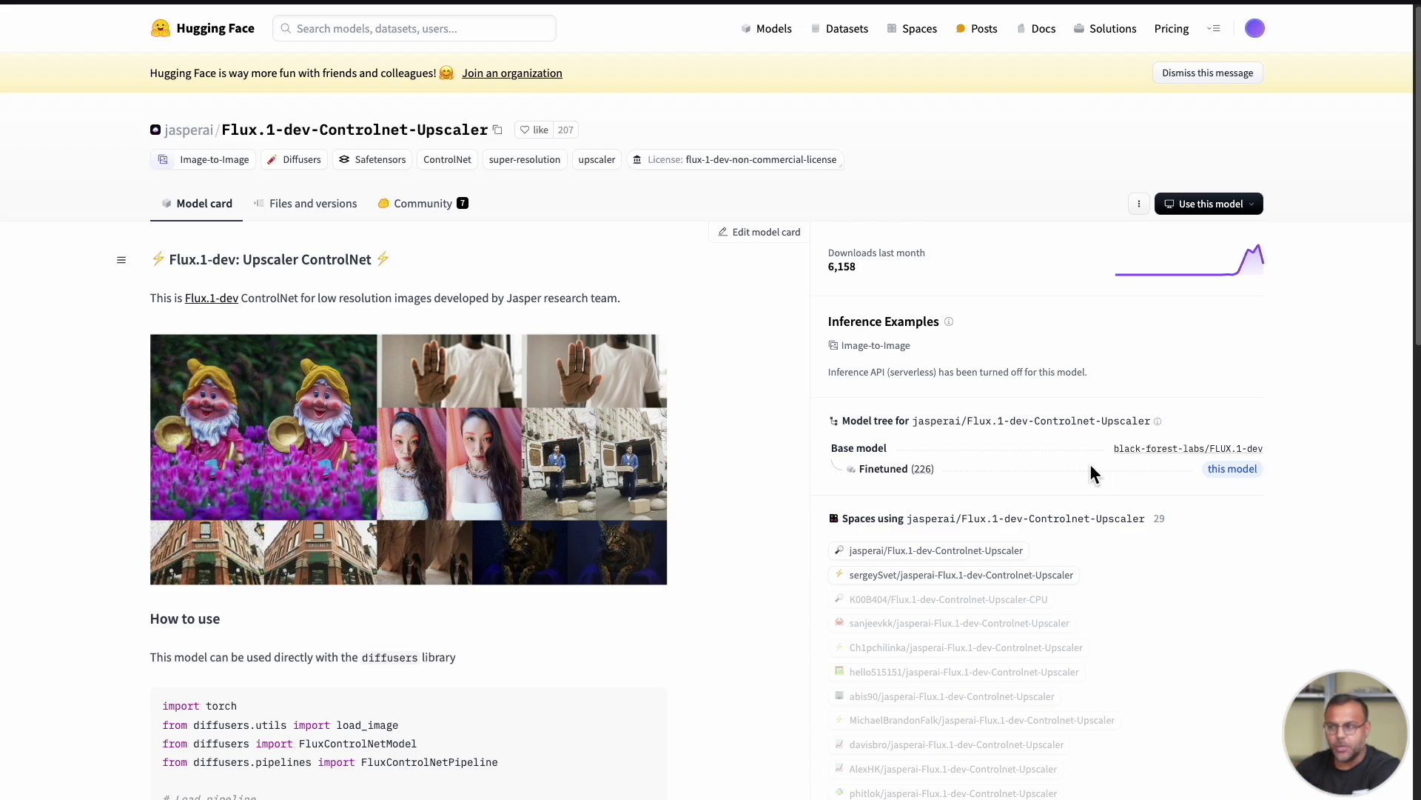
Show the Flux.1-dev-Controlnet-Upscaler file list, then bring the RunPod JupyterLab window forward
click(308, 204)
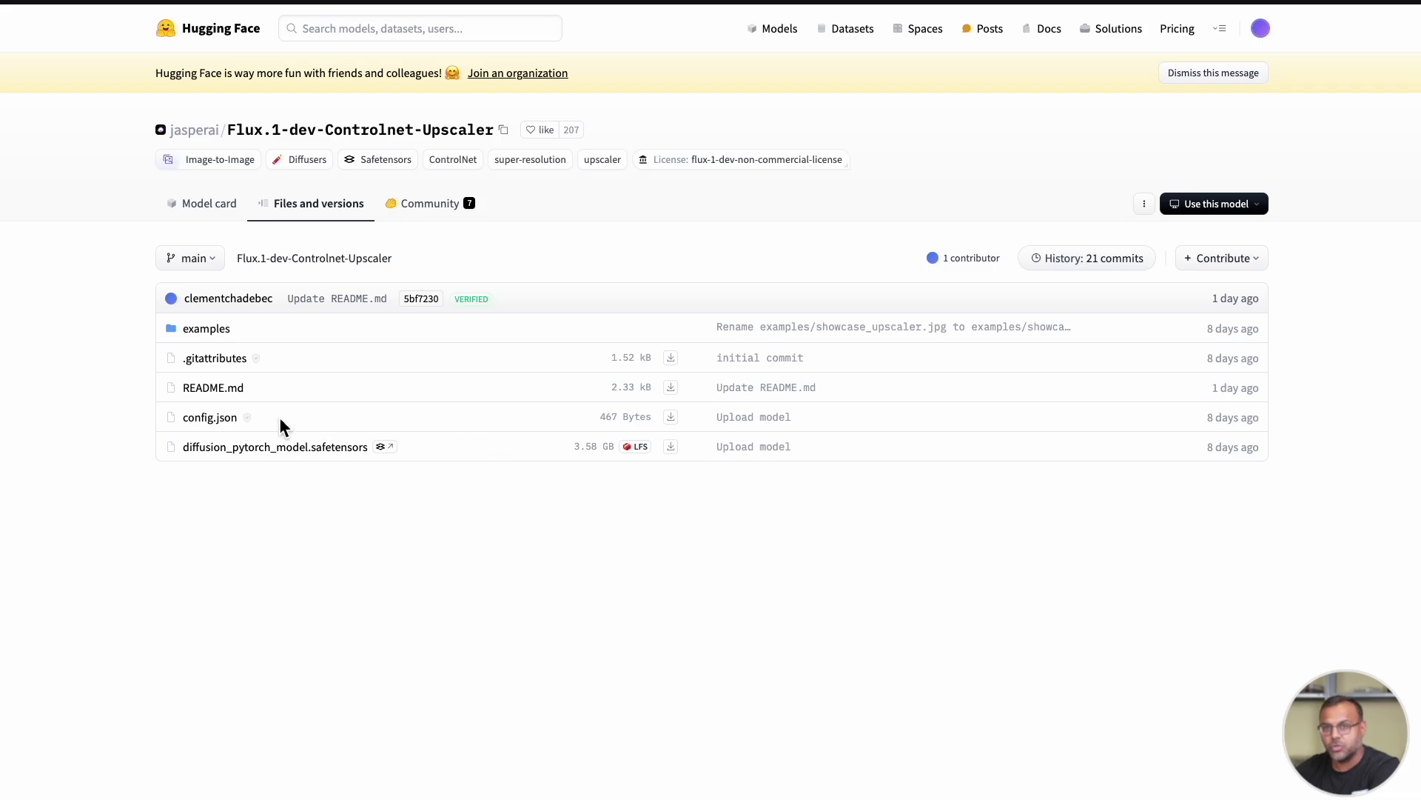
key(alt+Tab)
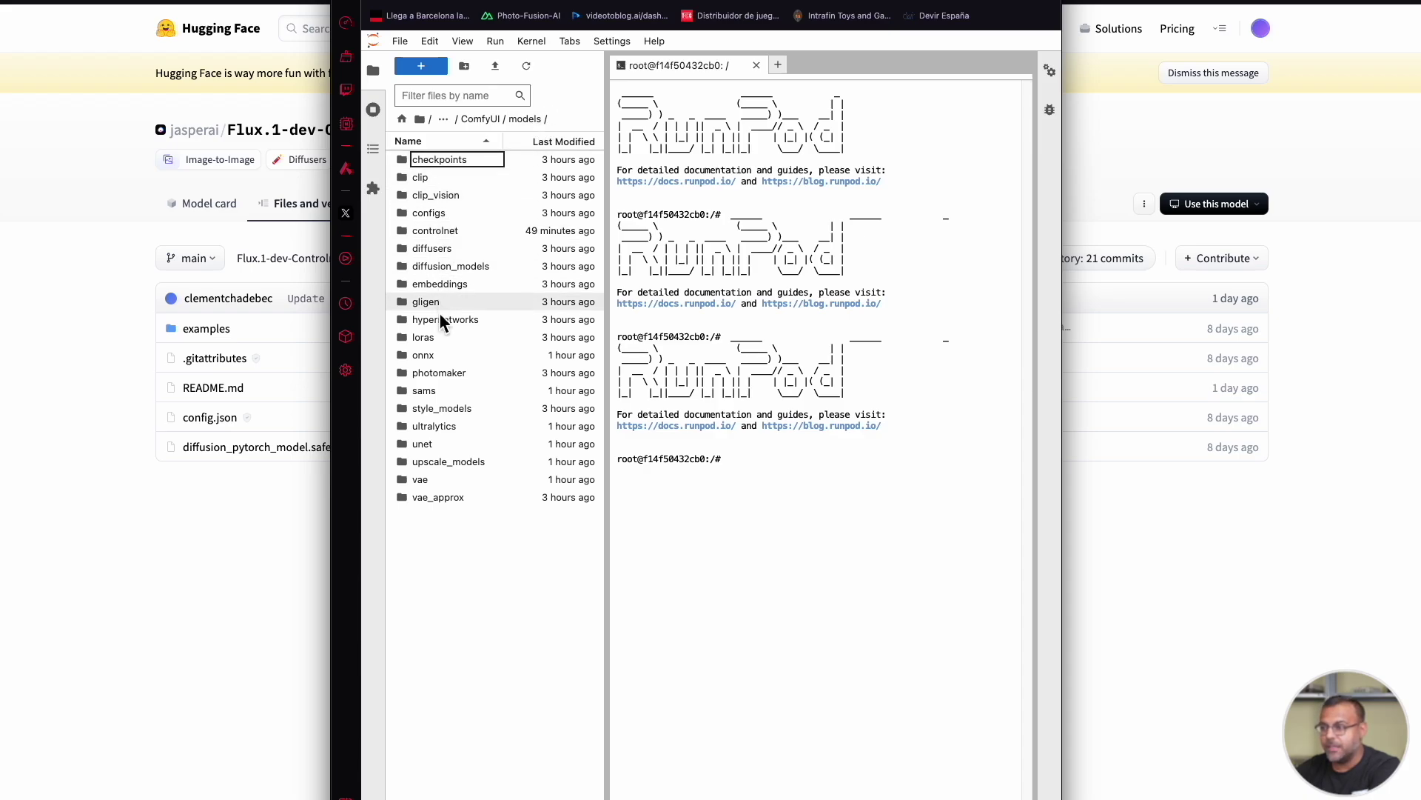
Open the controlnet folder under ComfyUI/models to check the installed upscaler model
double_click(467, 229)
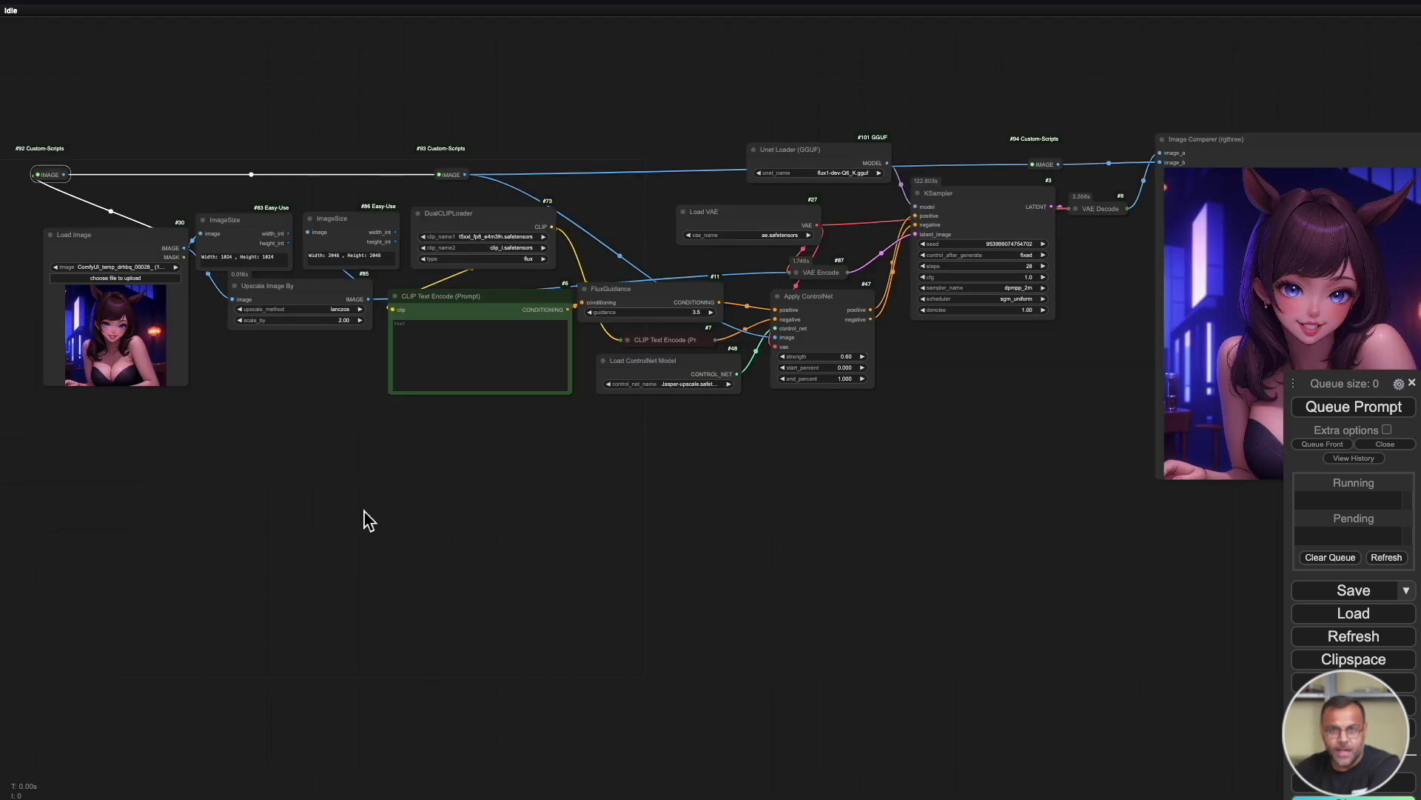
Line up the ImageSize #83 and #86 nodes side by side
drag(316, 518, 552, 599)
scroll(363, 540, up, 3)
scroll(527, 578, up, 3)
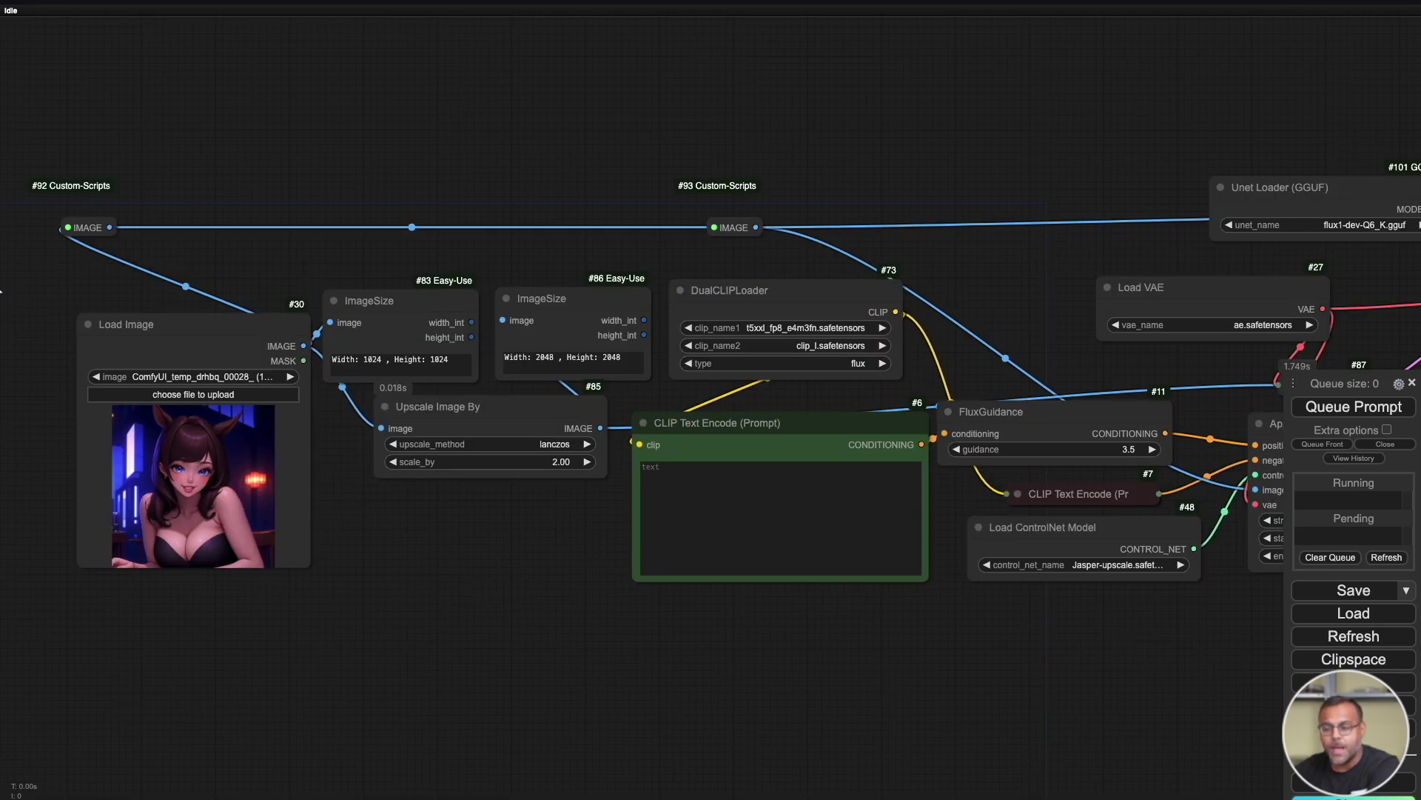
drag(370, 599, 211, 494)
drag(292, 190, 263, 148)
drag(380, 180, 355, 111)
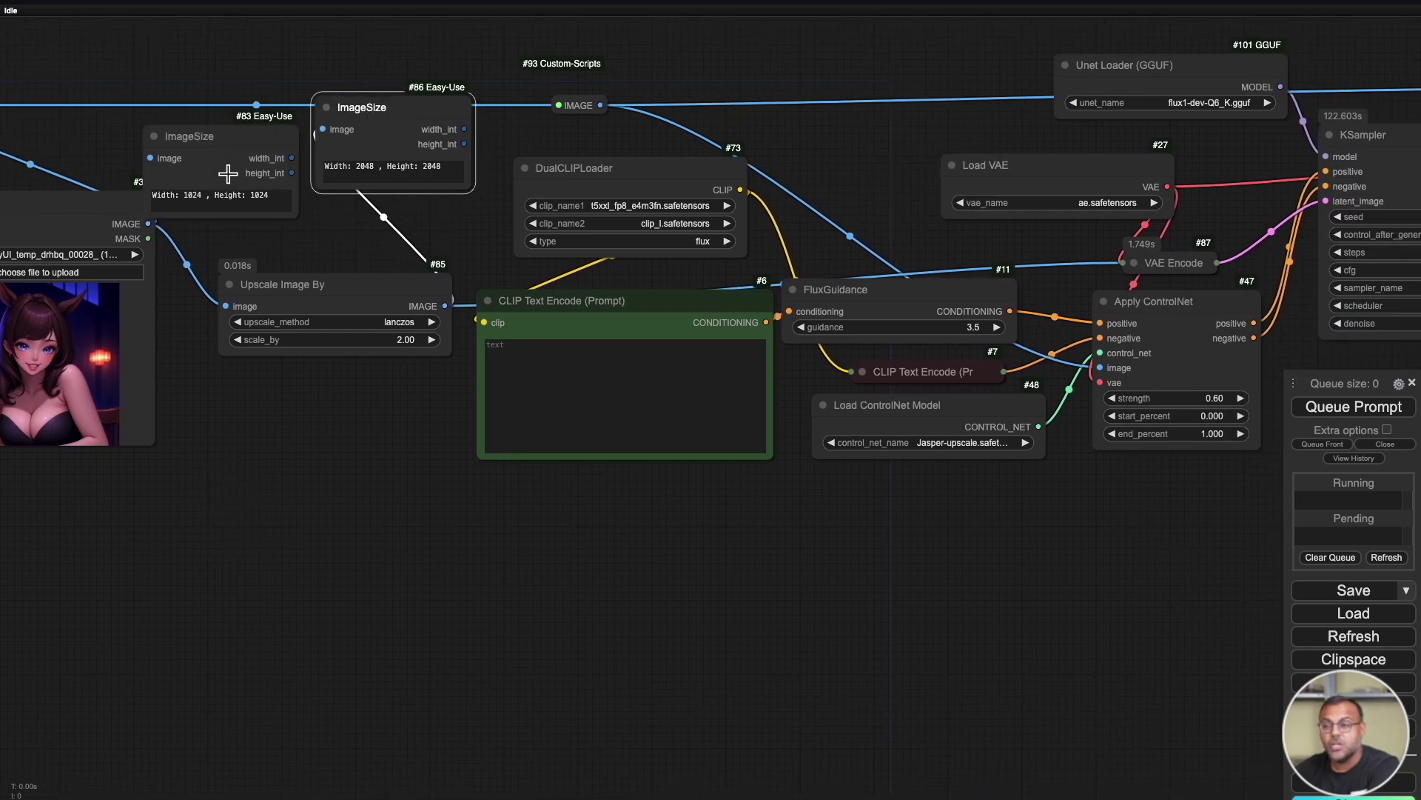
drag(188, 183, 190, 147)
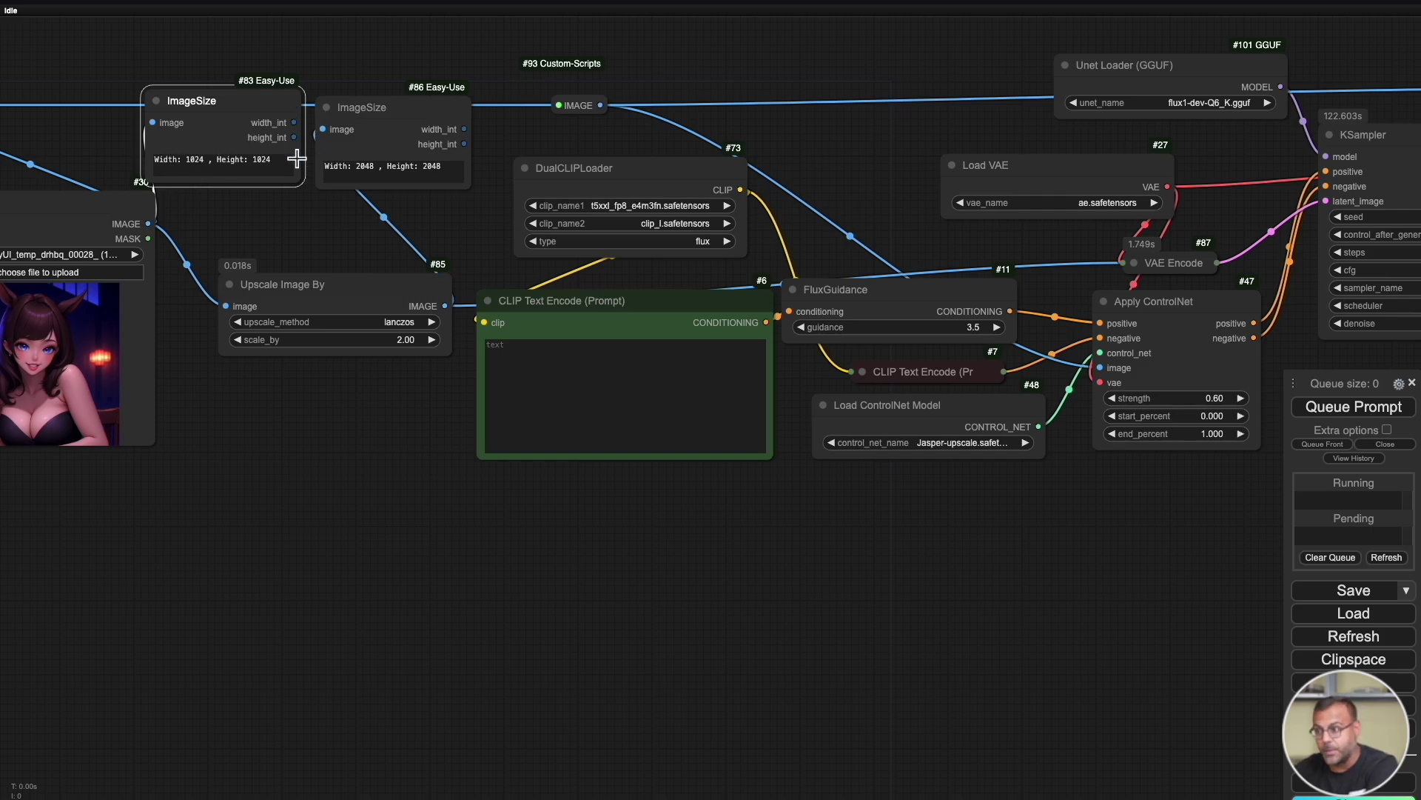
Realign the DualCLIPLoader, prompt, FluxGuidance and Unet Loader nodes near the sampler
drag(317, 469, 137, 454)
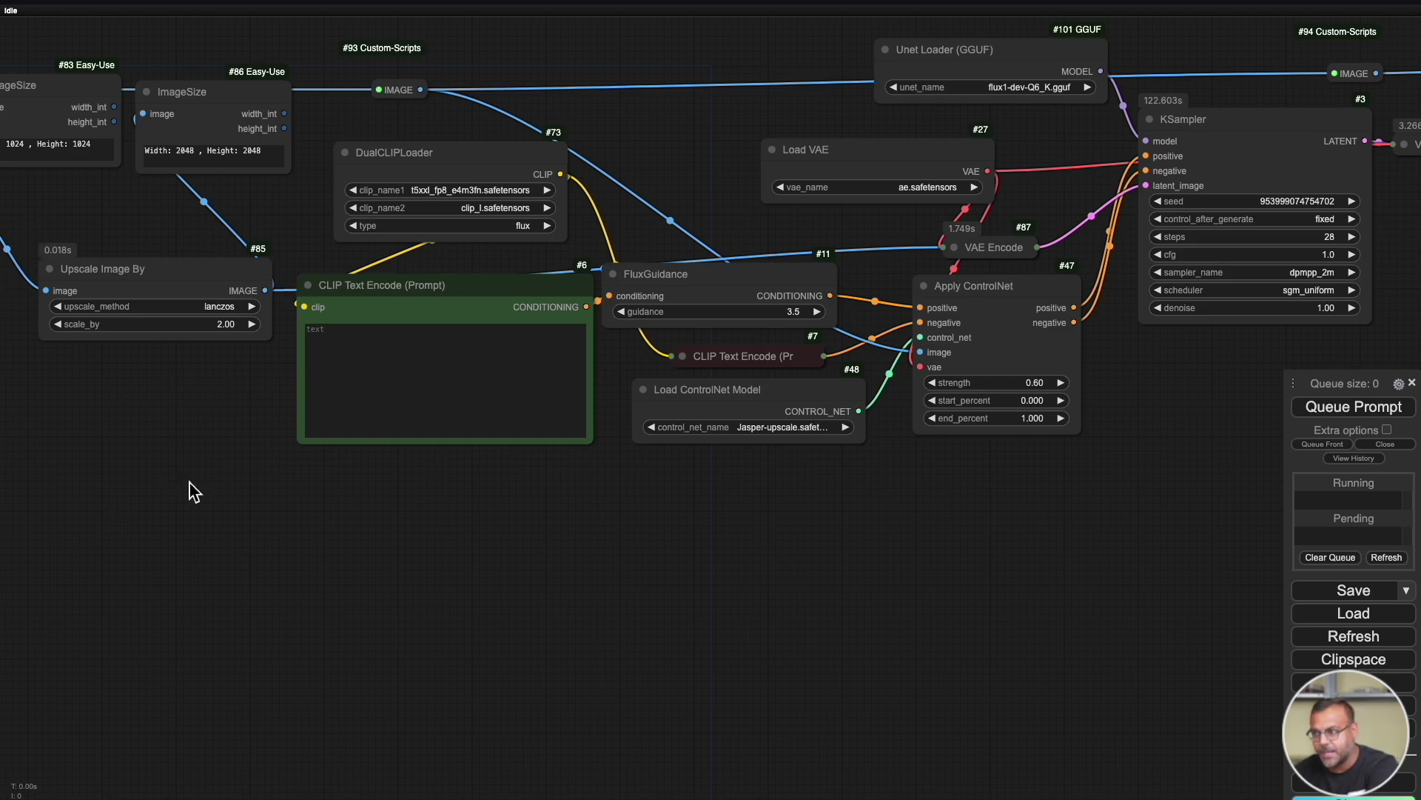
drag(214, 506, 126, 475)
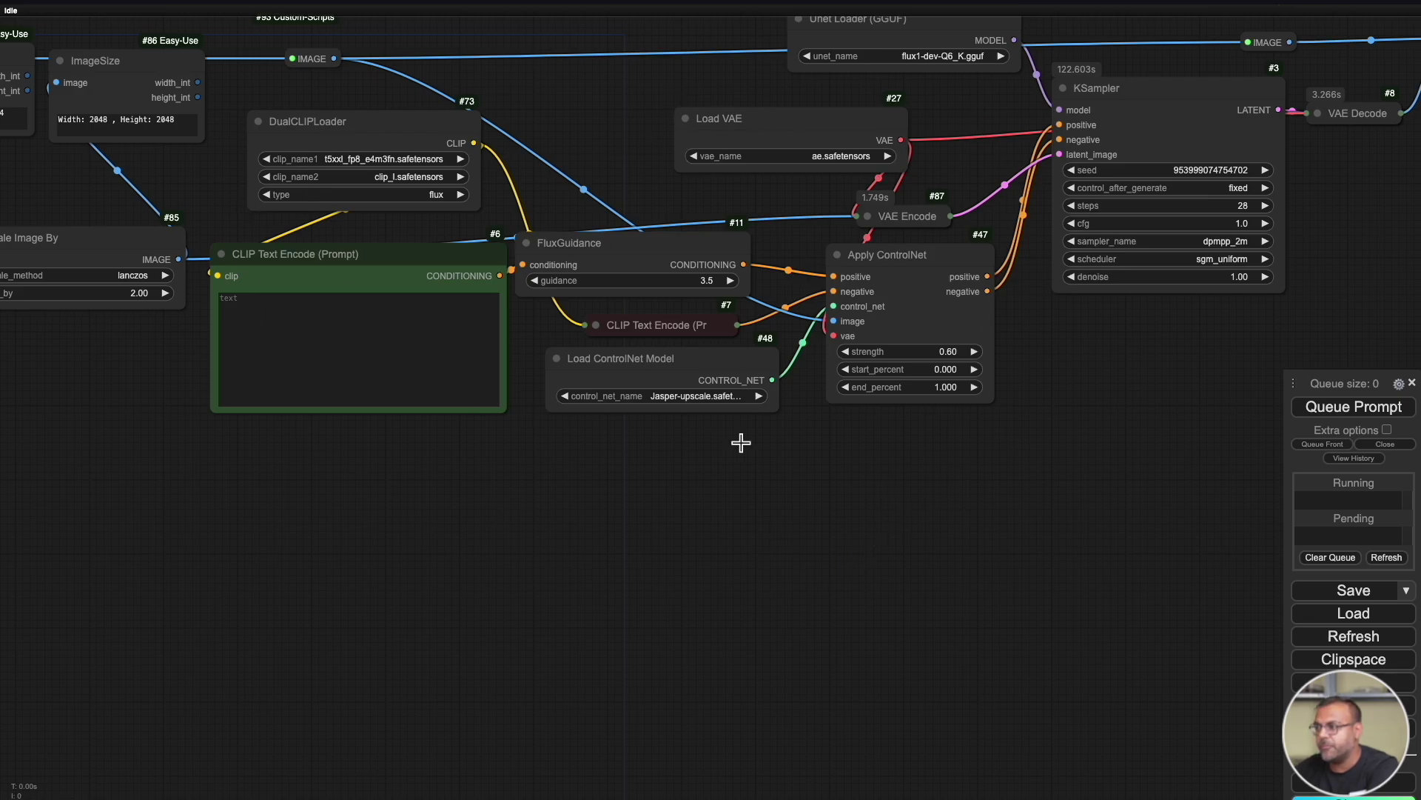
scroll(587, 175, up, 3)
mouse_move(385, 228)
mouse_down()
mouse_move(403, 212)
mouse_move(364, 219)
mouse_up()
drag(388, 356, 373, 319)
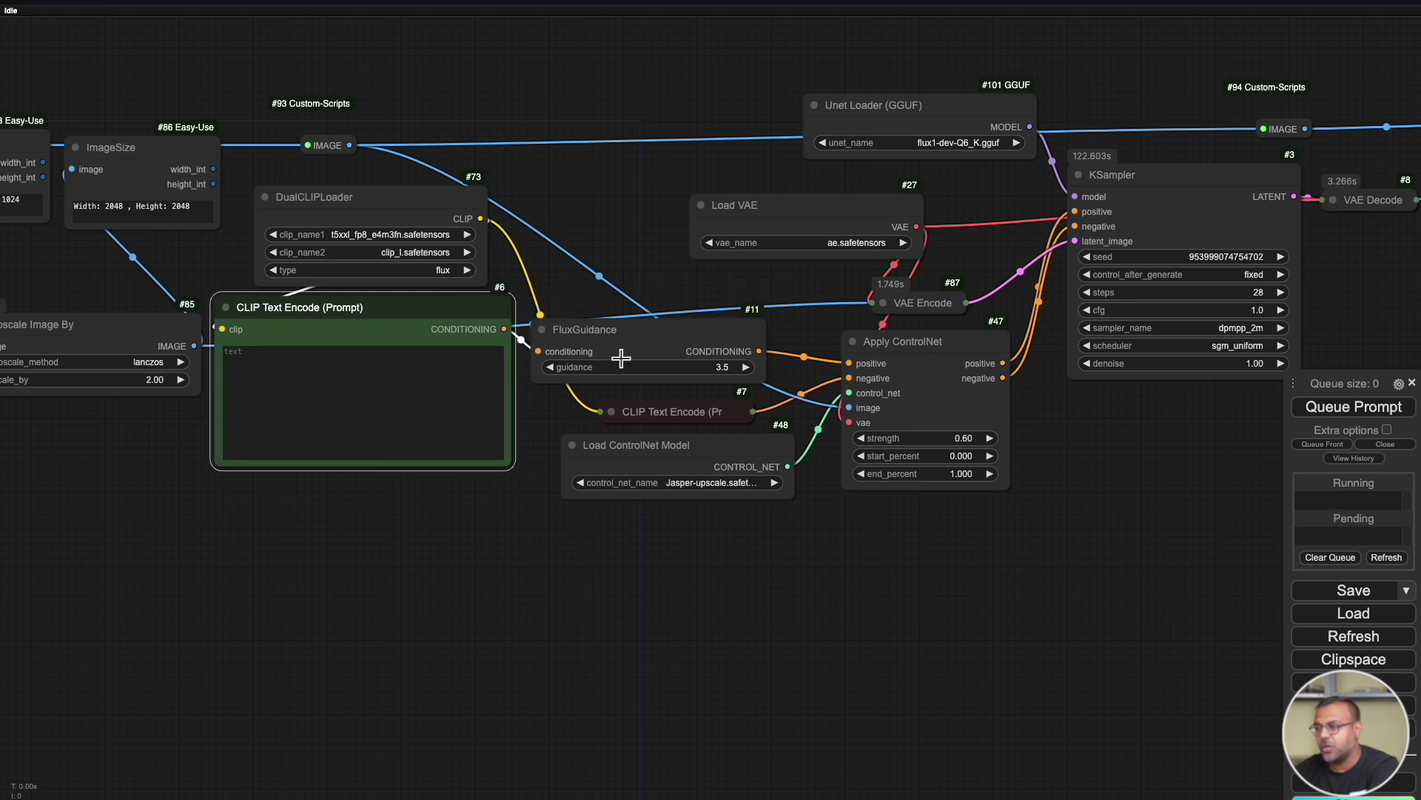
mouse_move(641, 343)
mouse_down()
mouse_move(603, 253)
mouse_move(647, 305)
mouse_move(646, 334)
mouse_up()
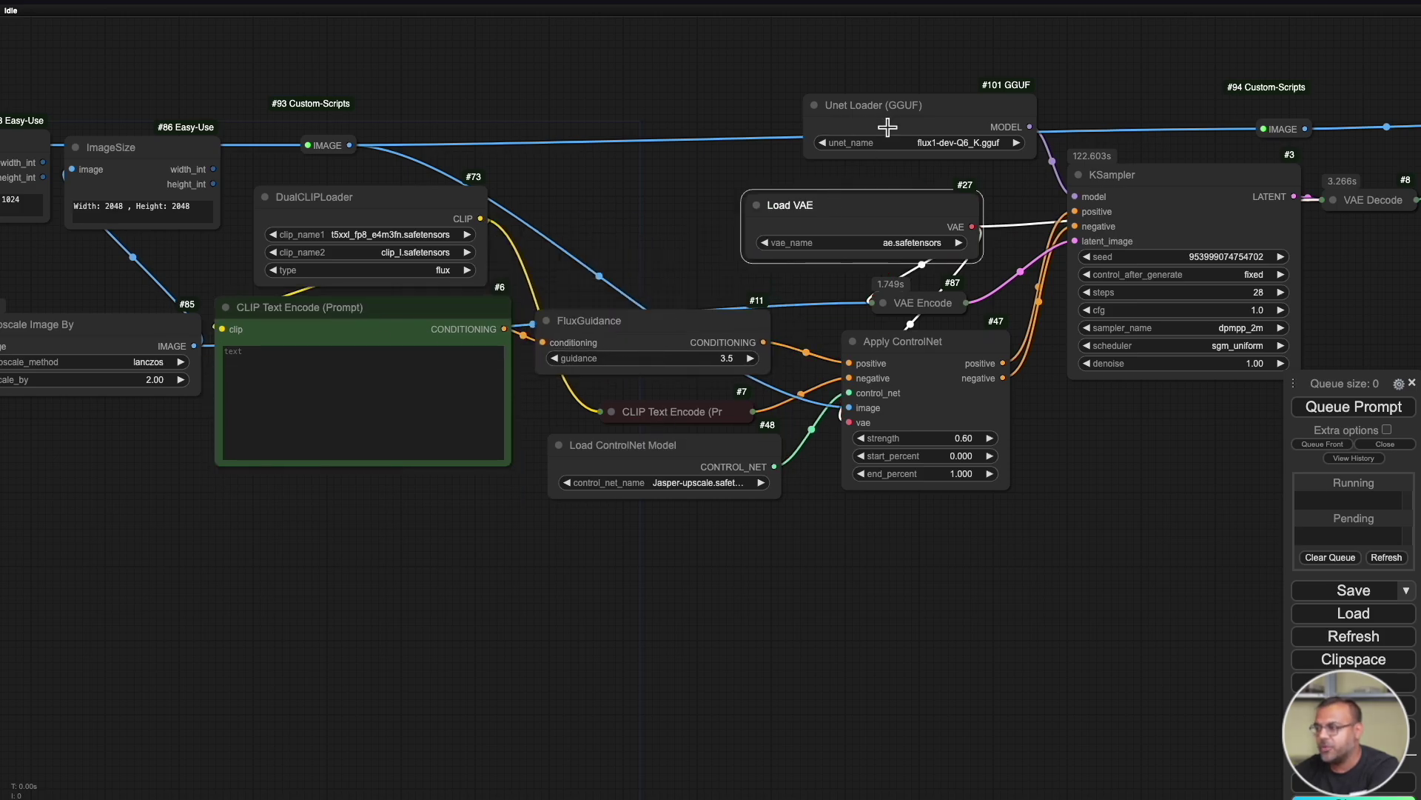
drag(892, 114, 832, 105)
Inspect the Image Comparer result, then return to the ImageSize and Upscale nodes
drag(1025, 590, 708, 552)
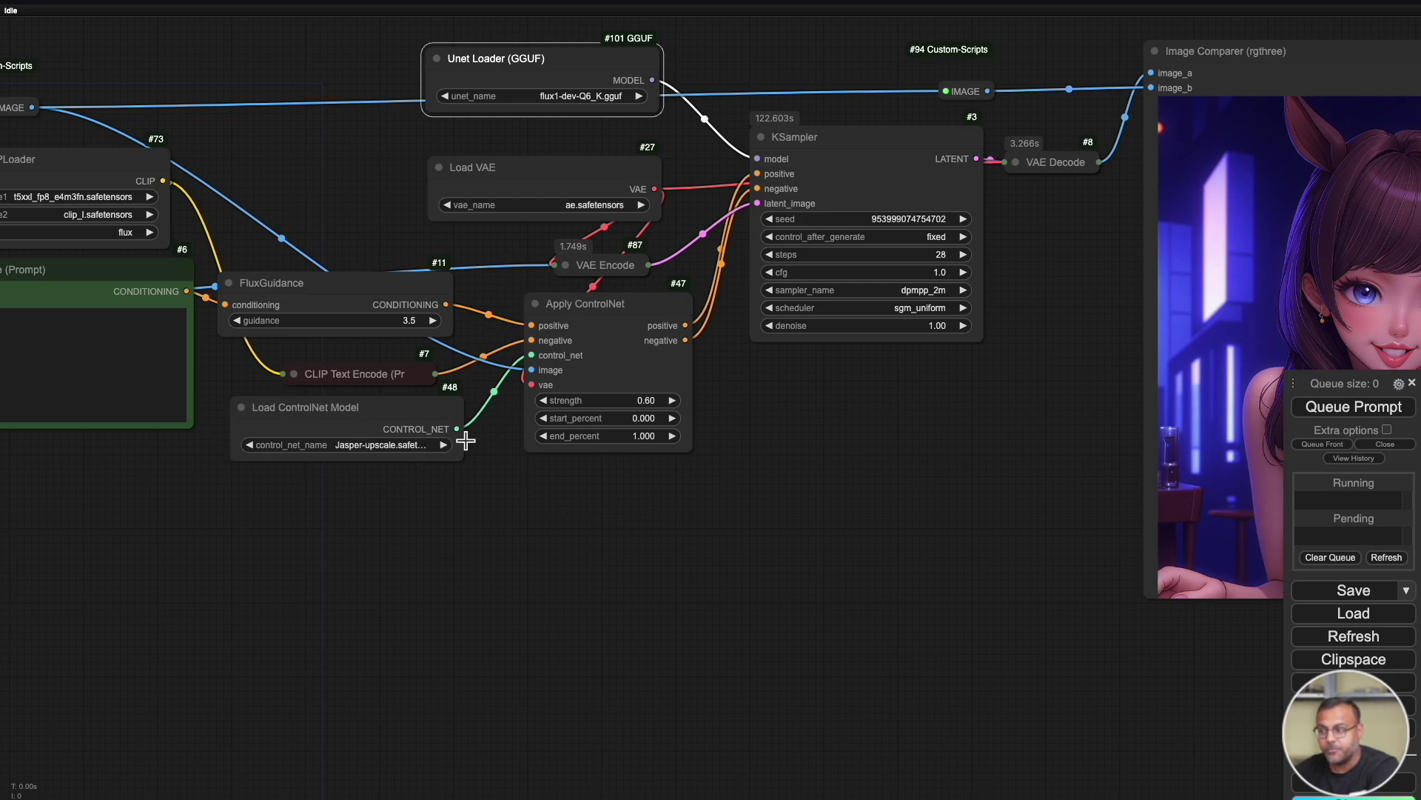
drag(335, 173, 339, 173)
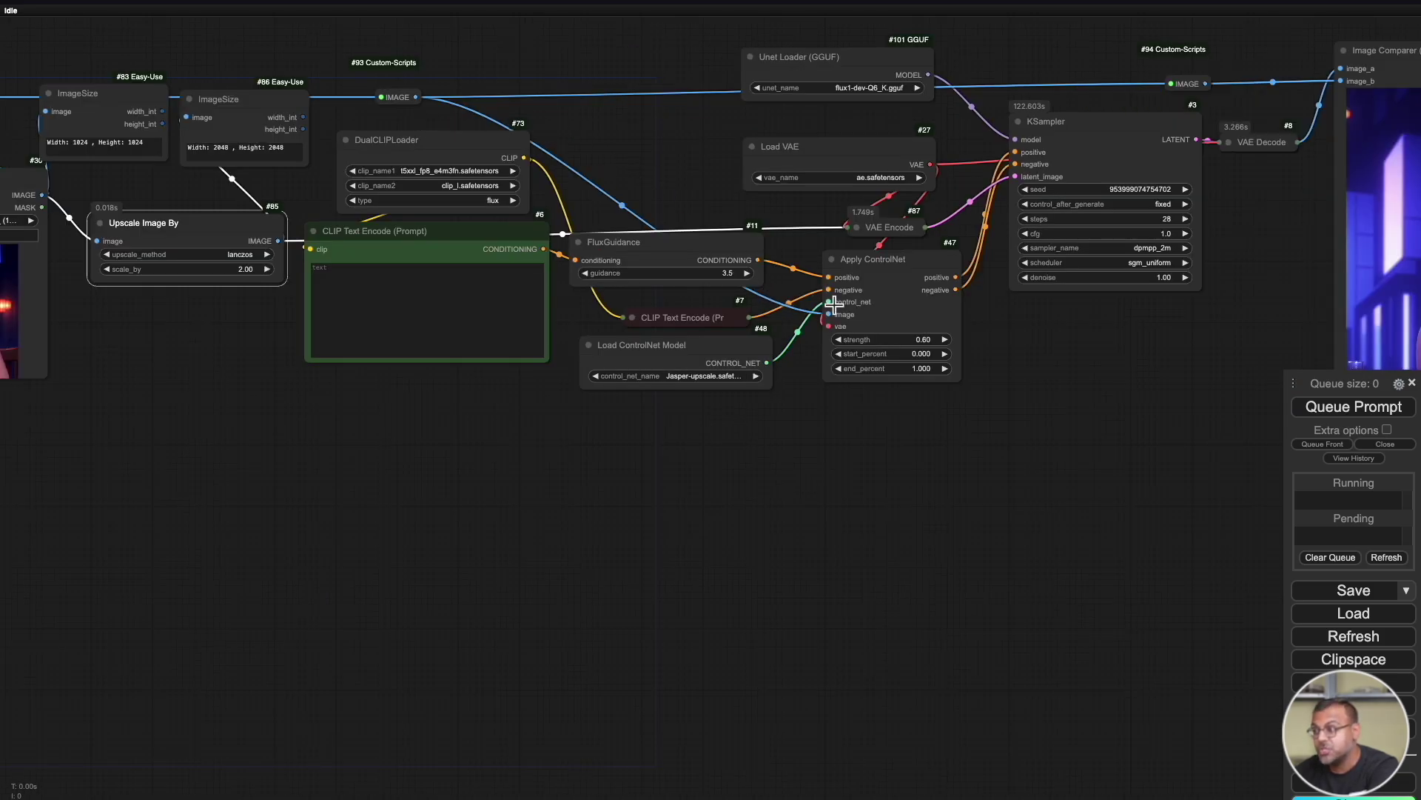
scroll(835, 304, up, 5)
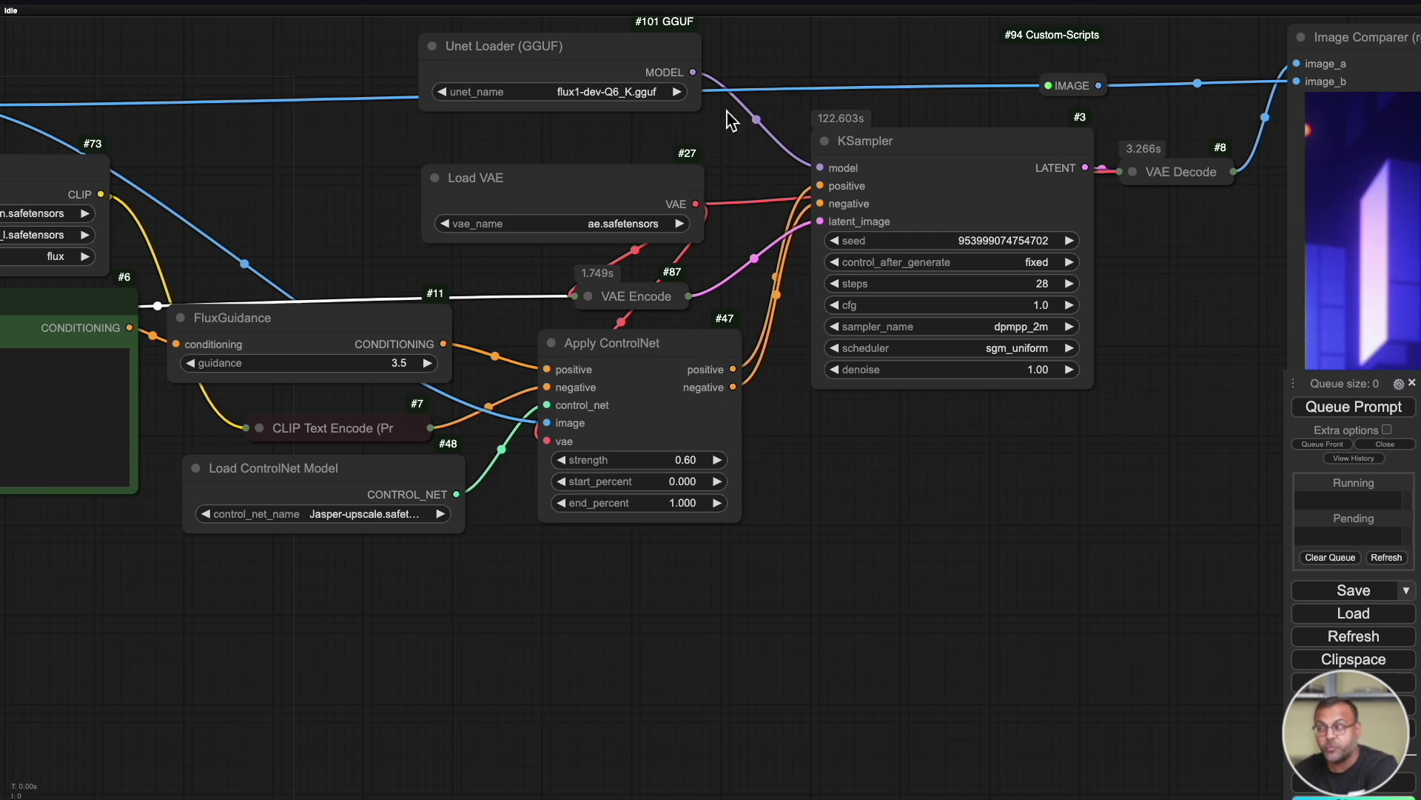
drag(952, 492, 661, 589)
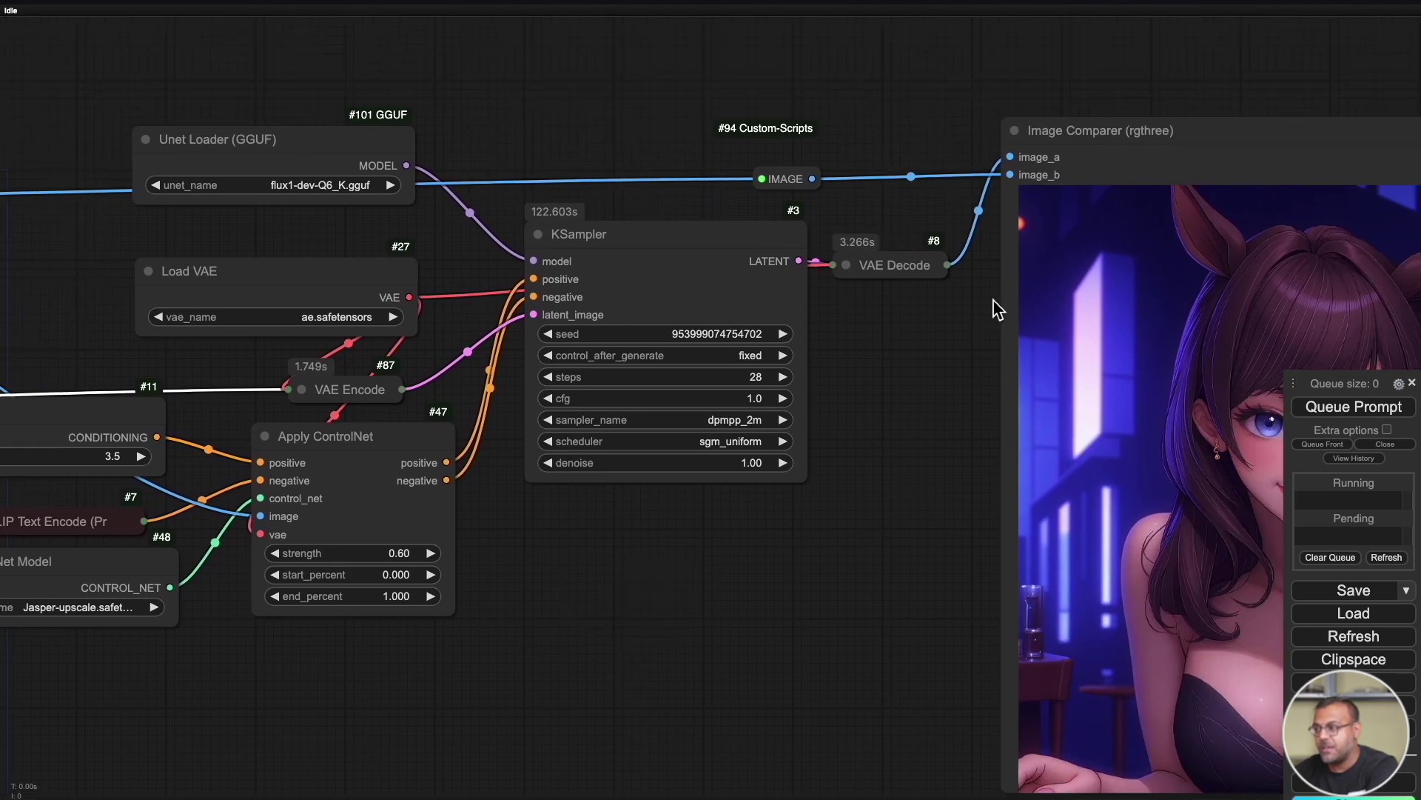
drag(862, 502, 1029, 474)
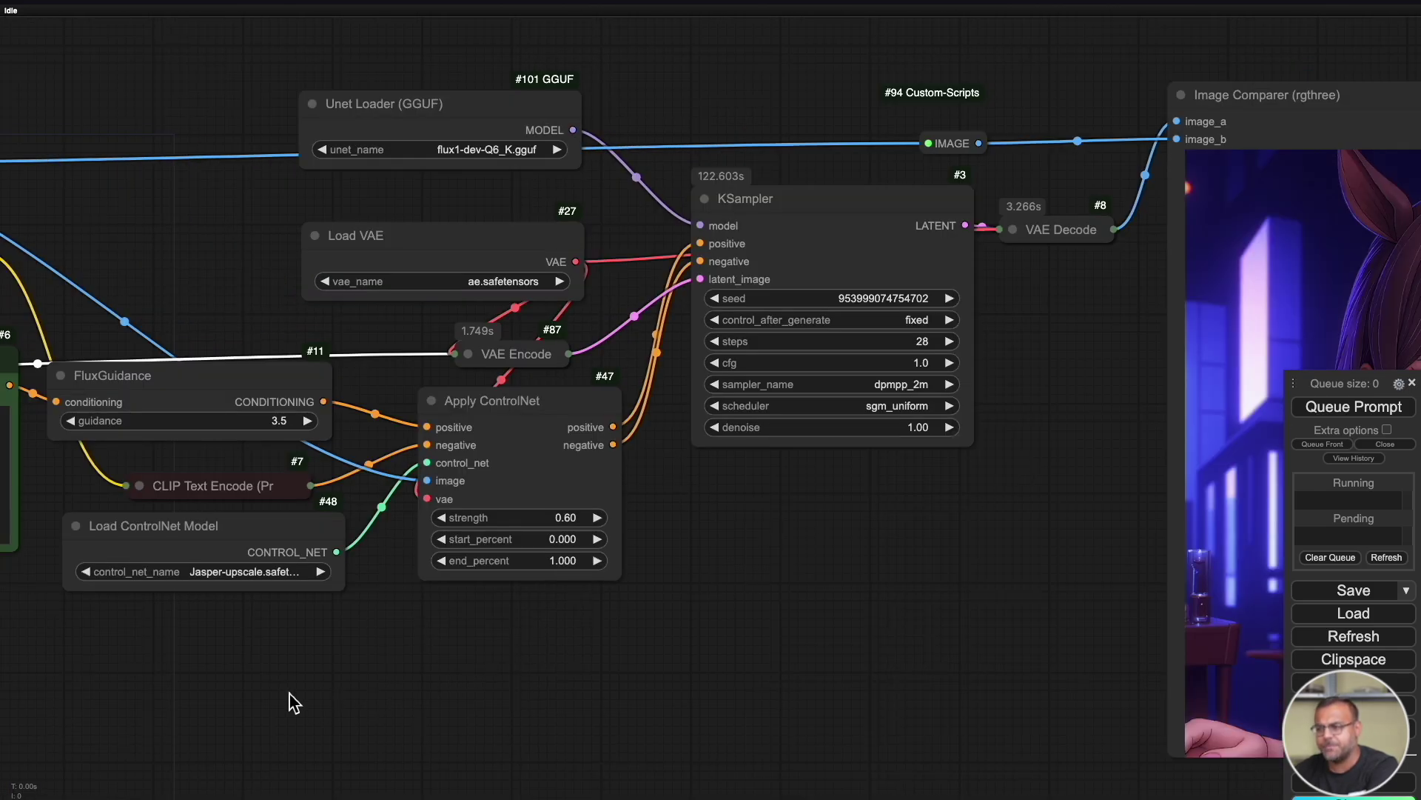
drag(172, 628, 1115, 532)
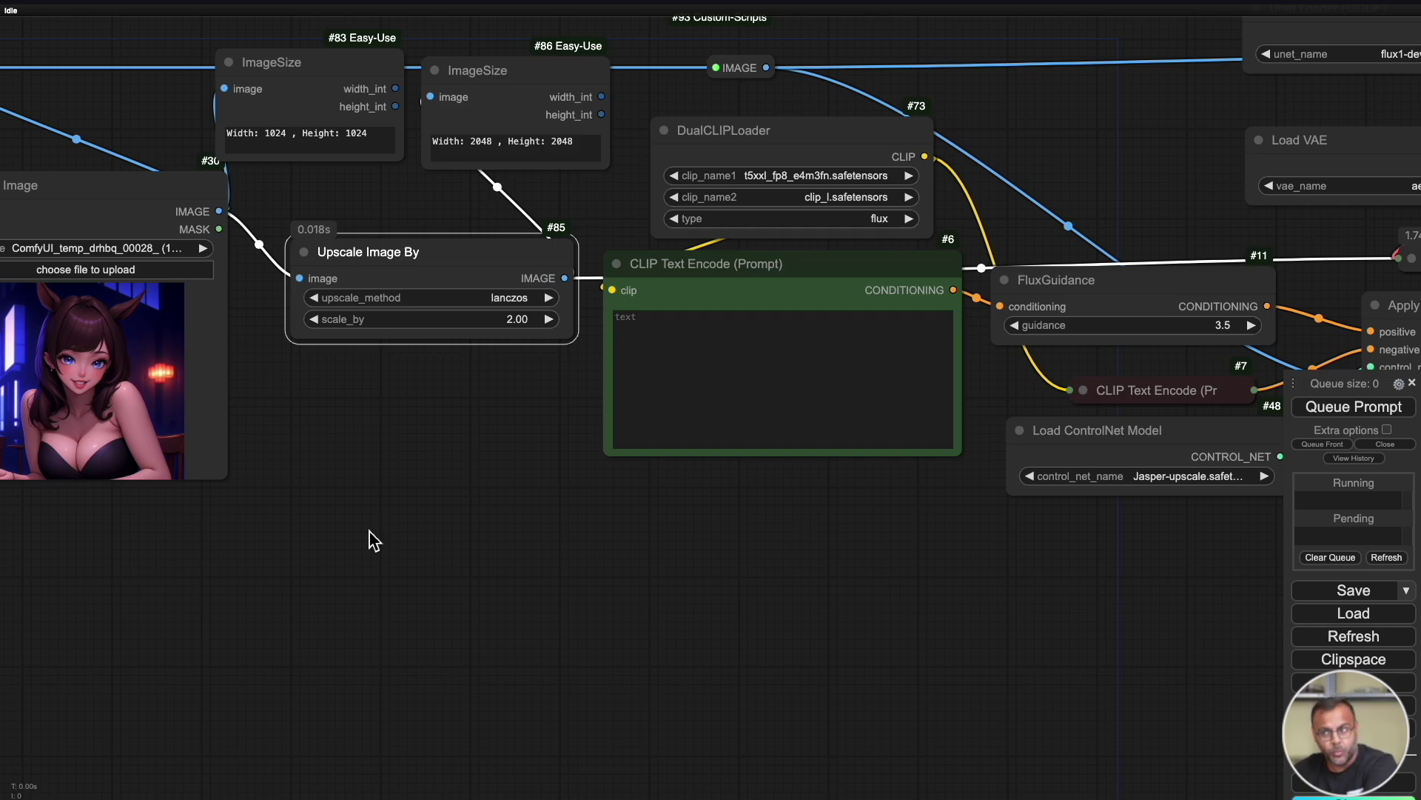
drag(288, 521, 444, 477)
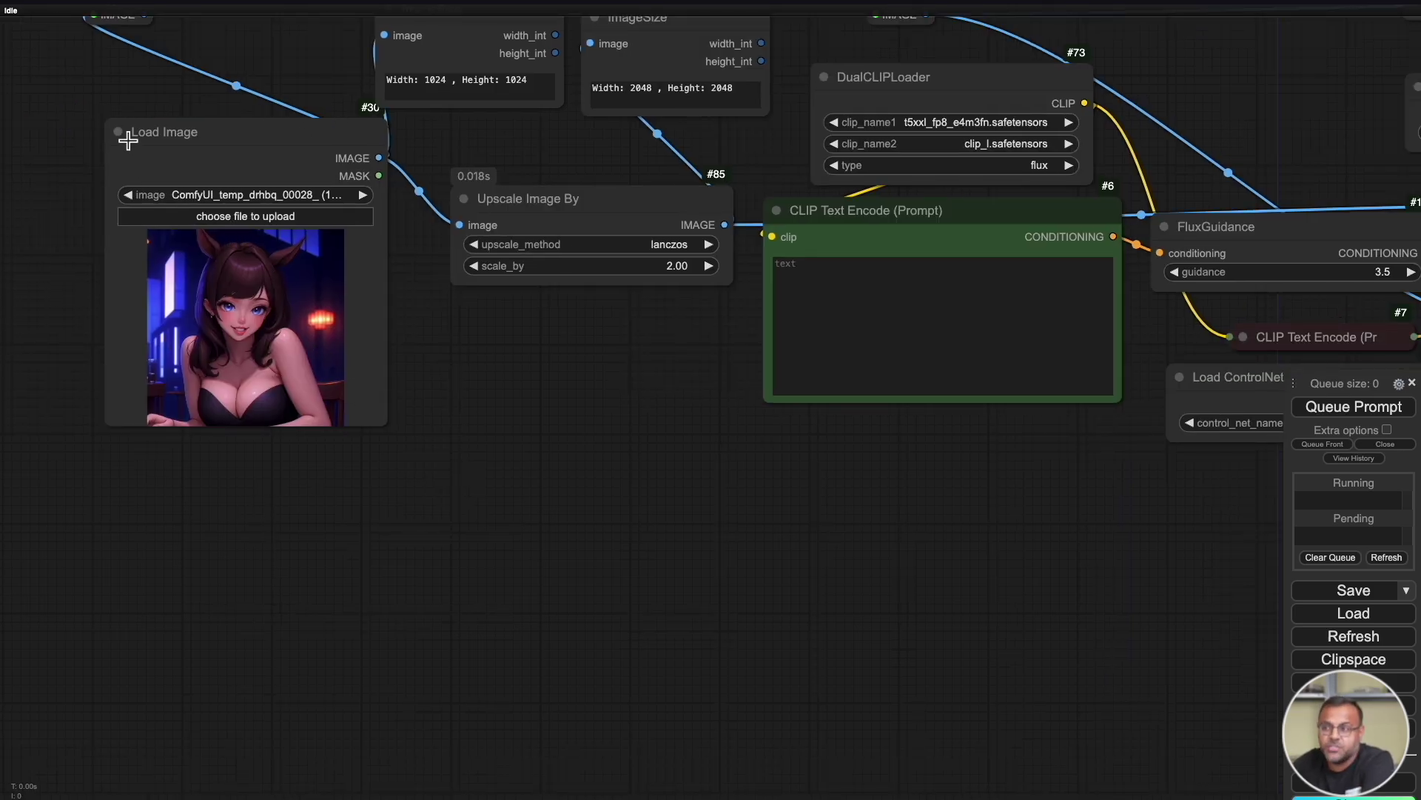
drag(540, 384, 387, 466)
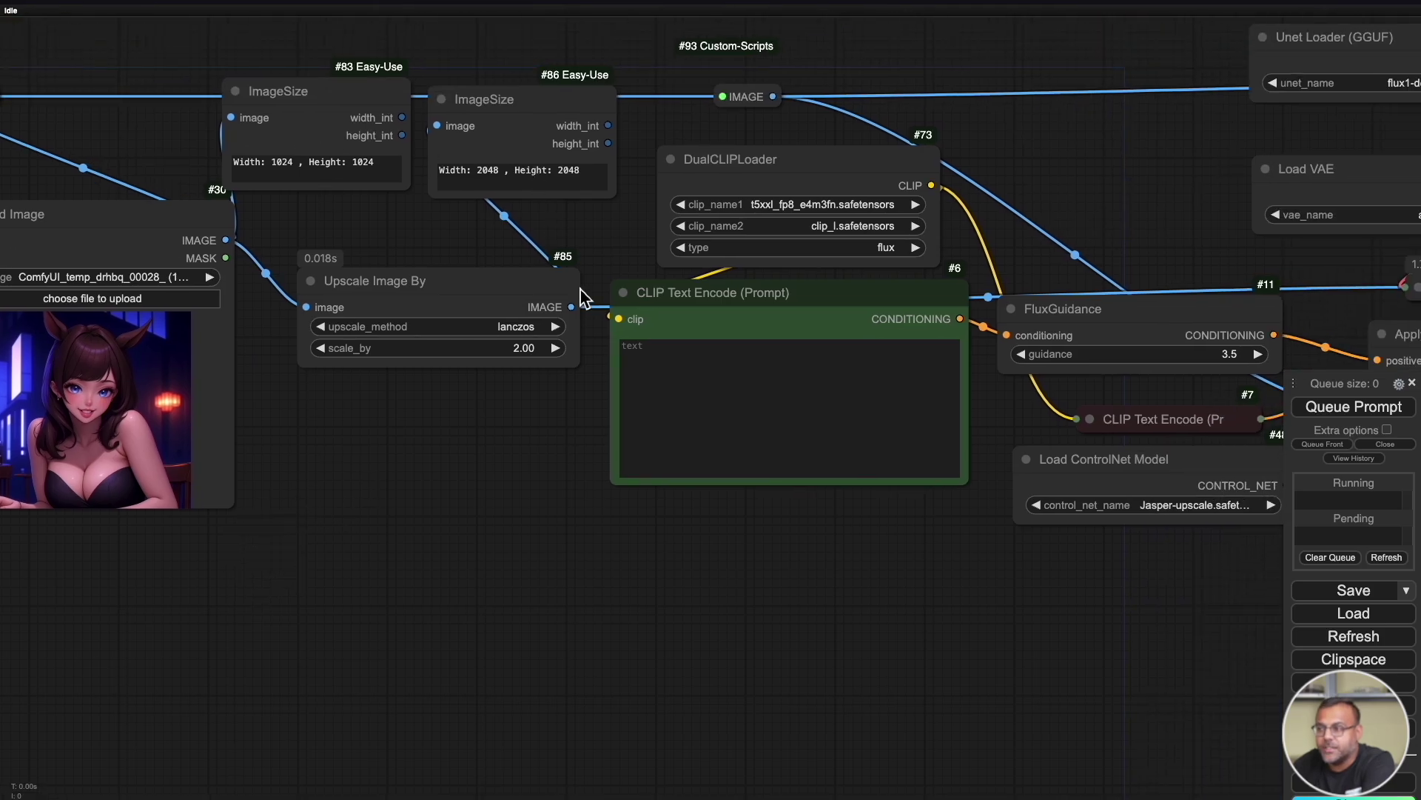
drag(1038, 614, 749, 625)
mouse_move(1259, 614)
mouse_down()
mouse_move(1003, 610)
mouse_move(771, 581)
mouse_up()
mouse_move(387, 541)
mouse_down()
mouse_move(539, 556)
mouse_move(92, 690)
mouse_up()
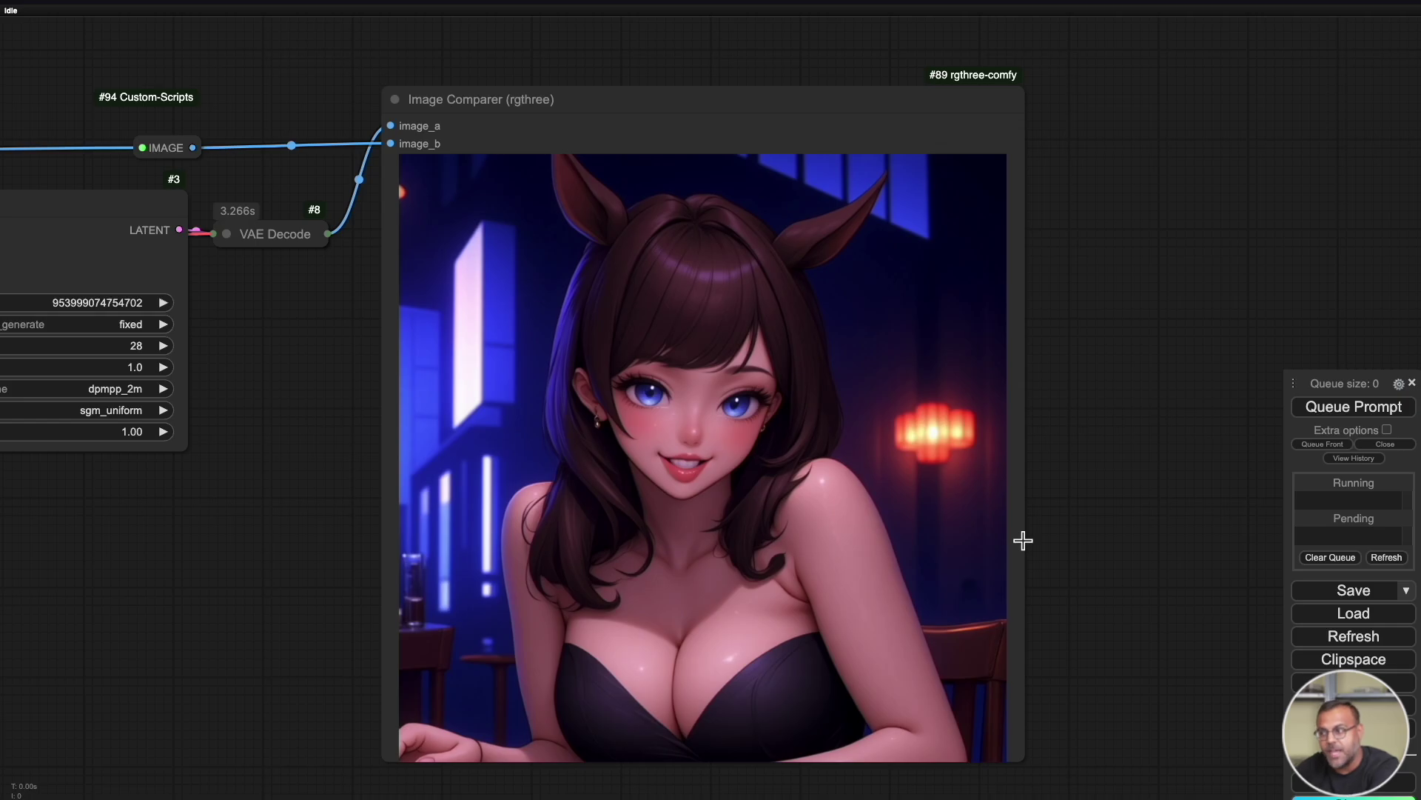
scroll(1023, 540, up, 3)
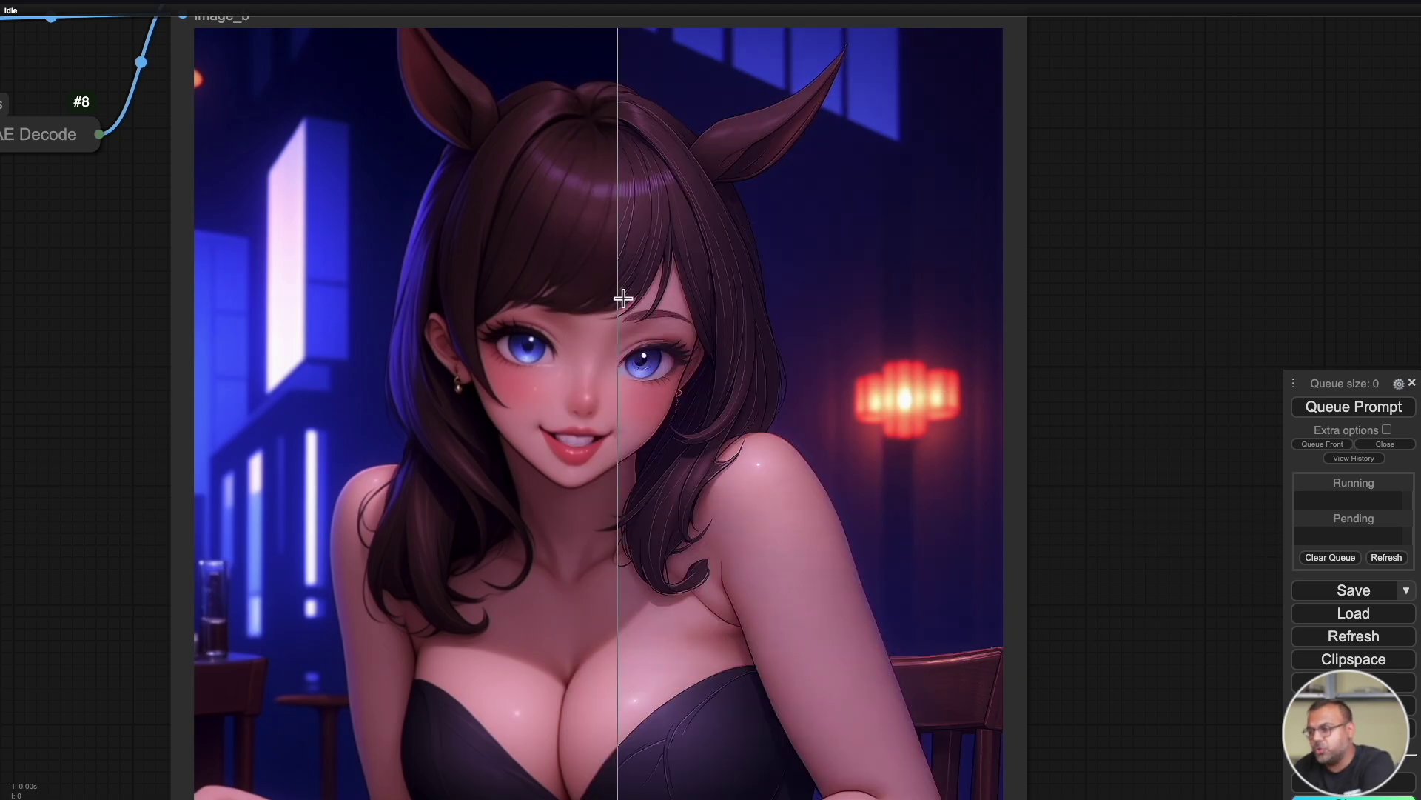
Load upscale.jpg as the input image in the Load Image node
scroll(623, 299, down, 3)
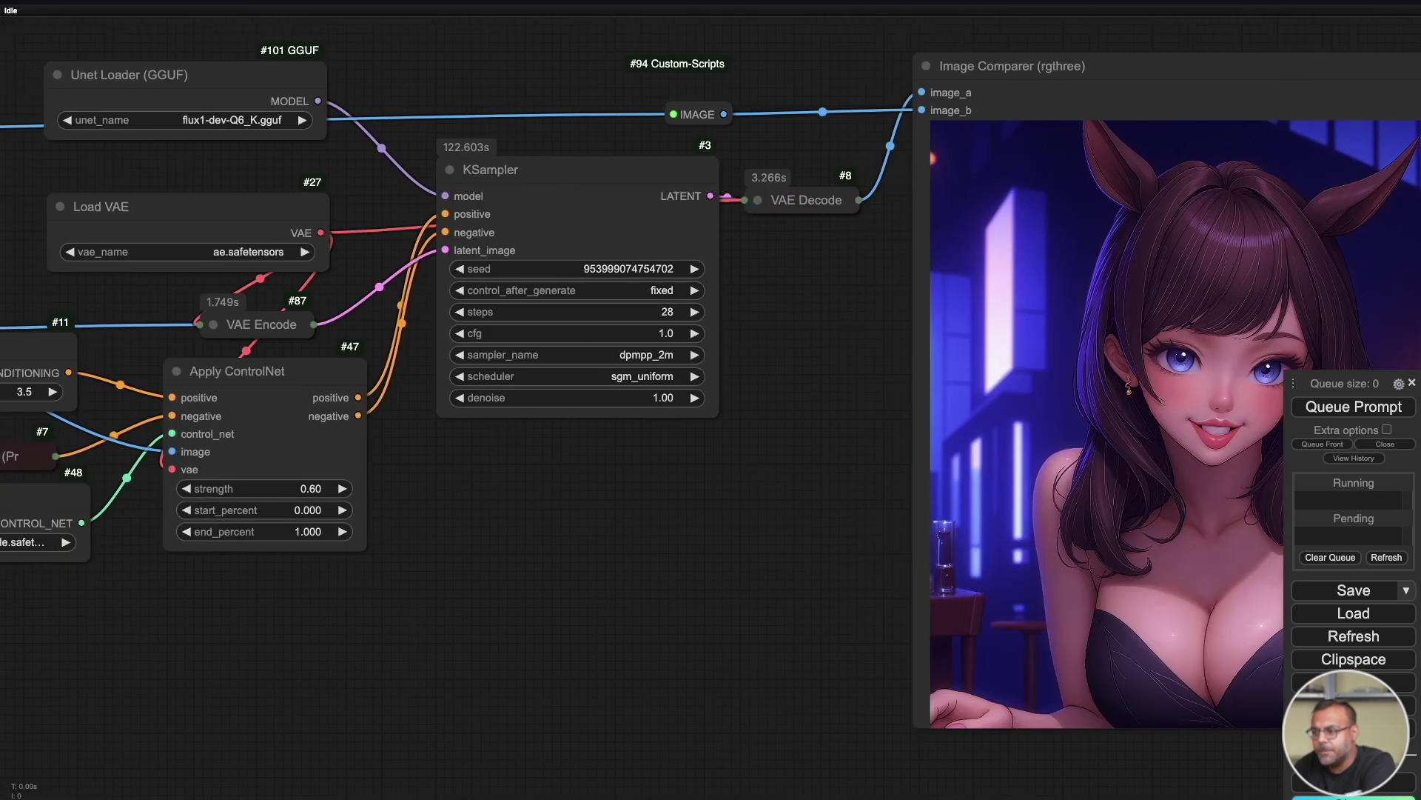
scroll(597, 669, left, 15)
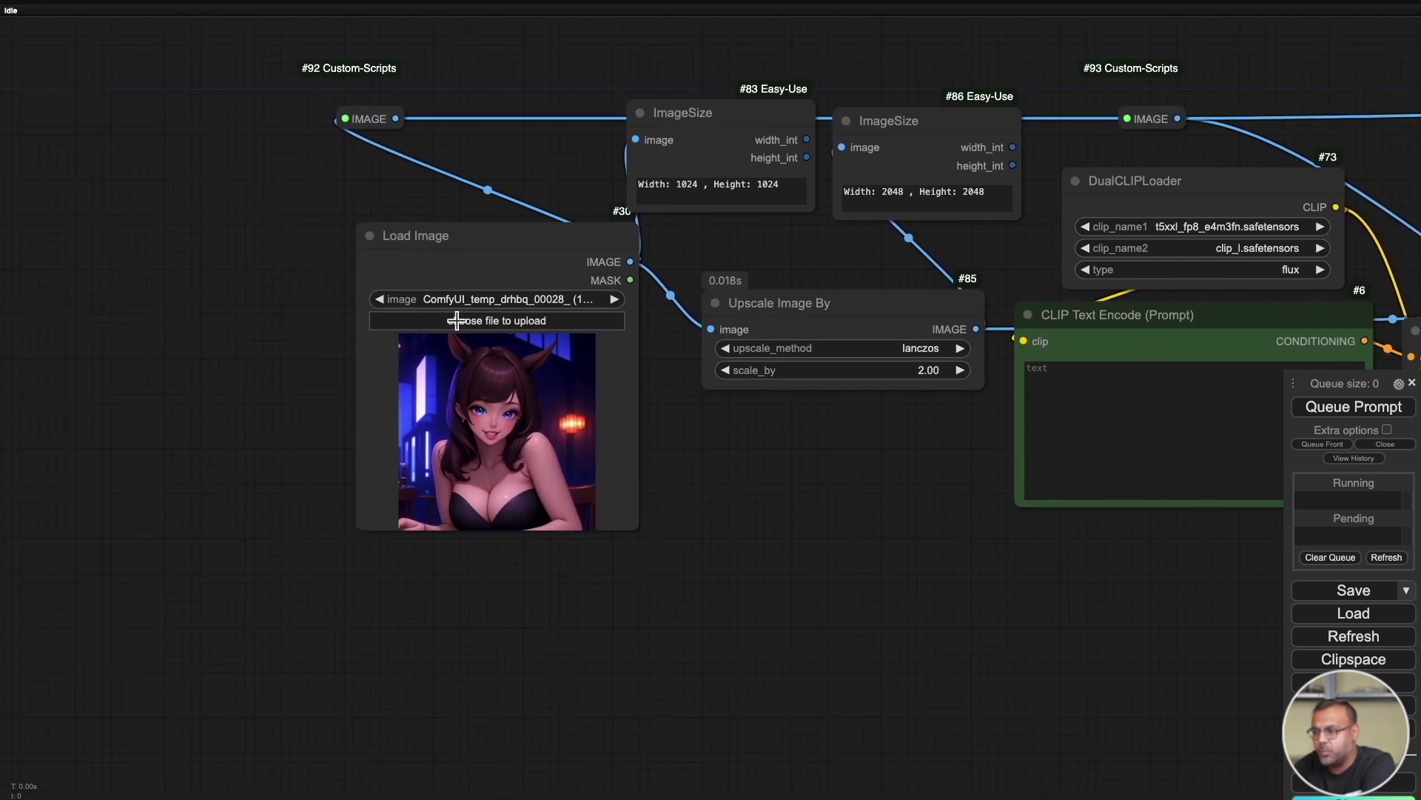
click(472, 328)
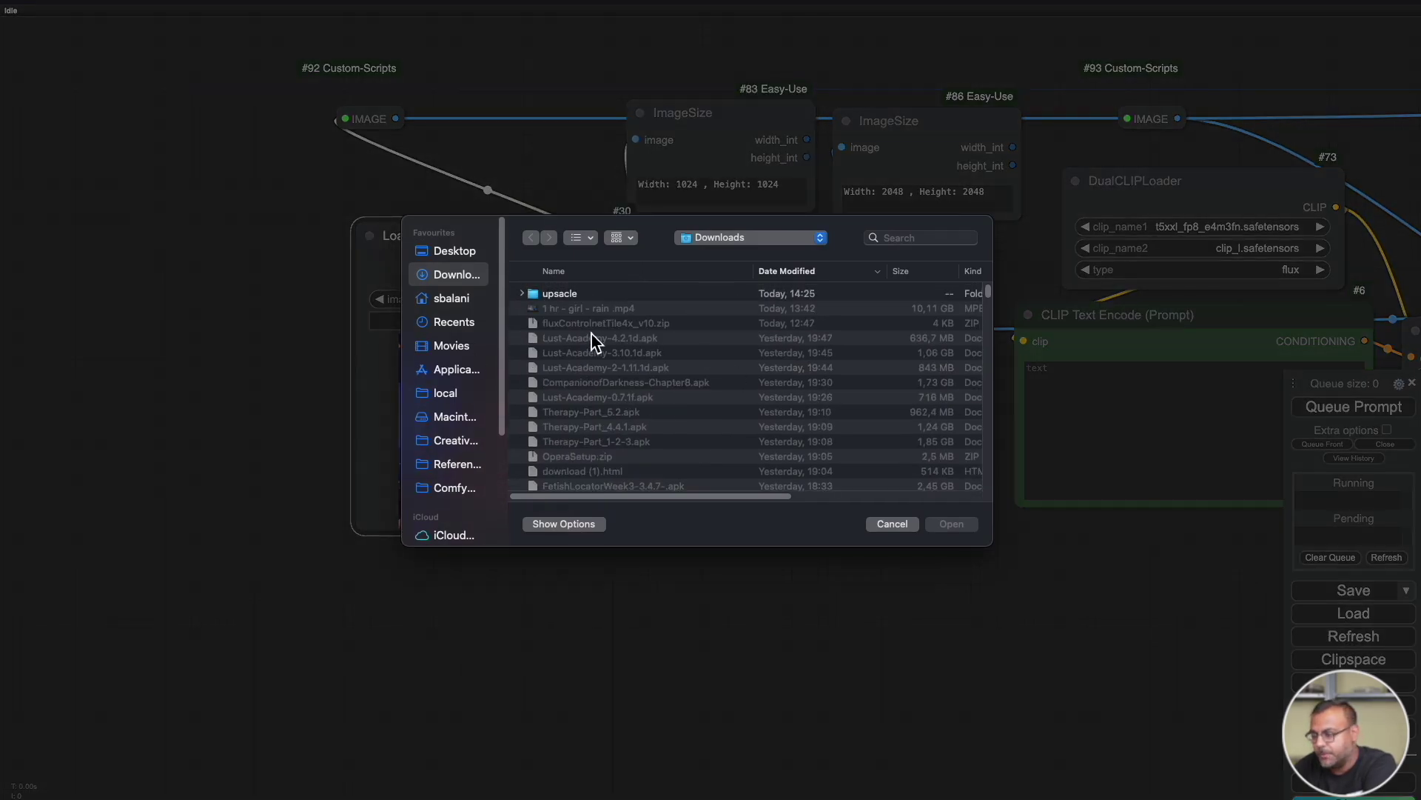
double_click(629, 412)
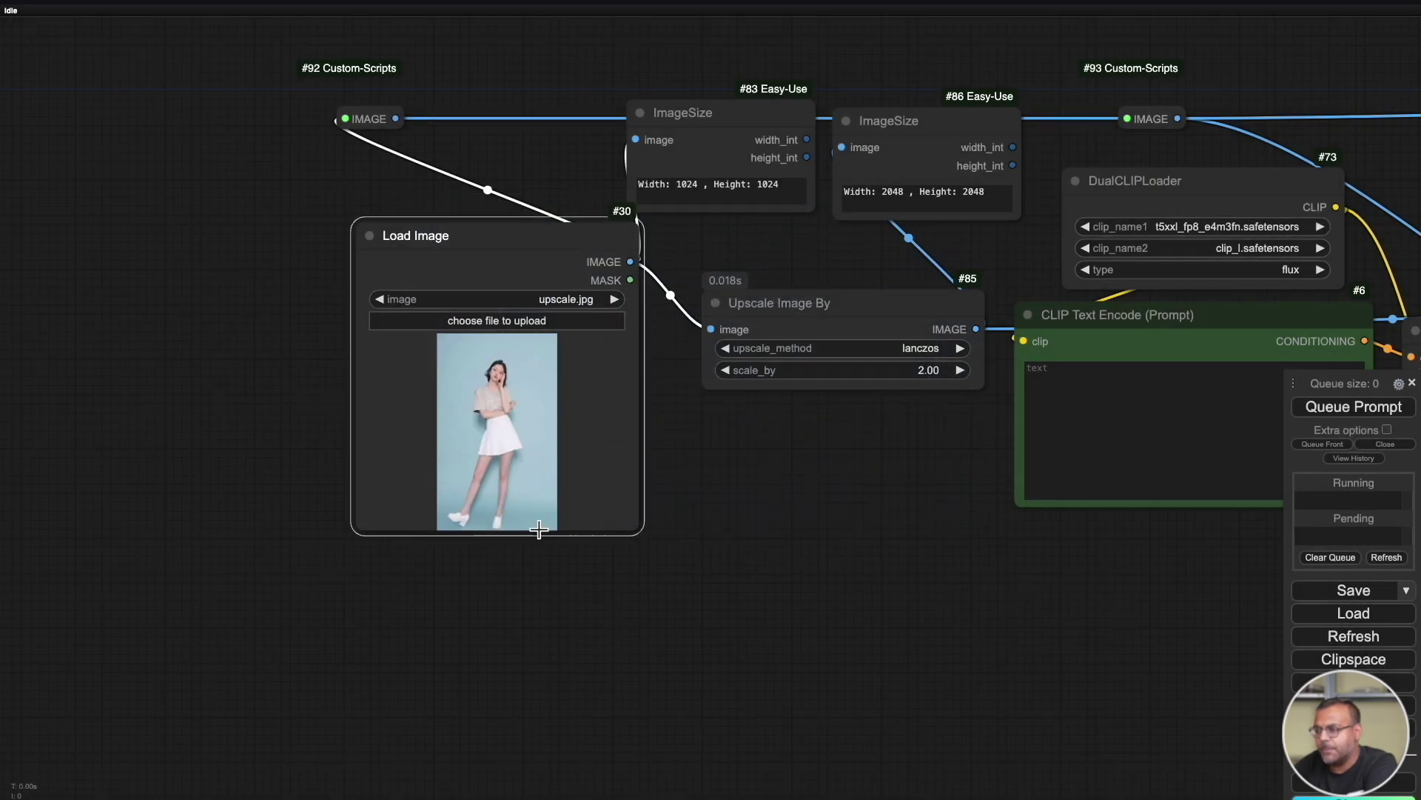
Set the Upscale Image By scale_by factor to 7.00
drag(724, 490, 777, 539)
scroll(519, 370, up, 4)
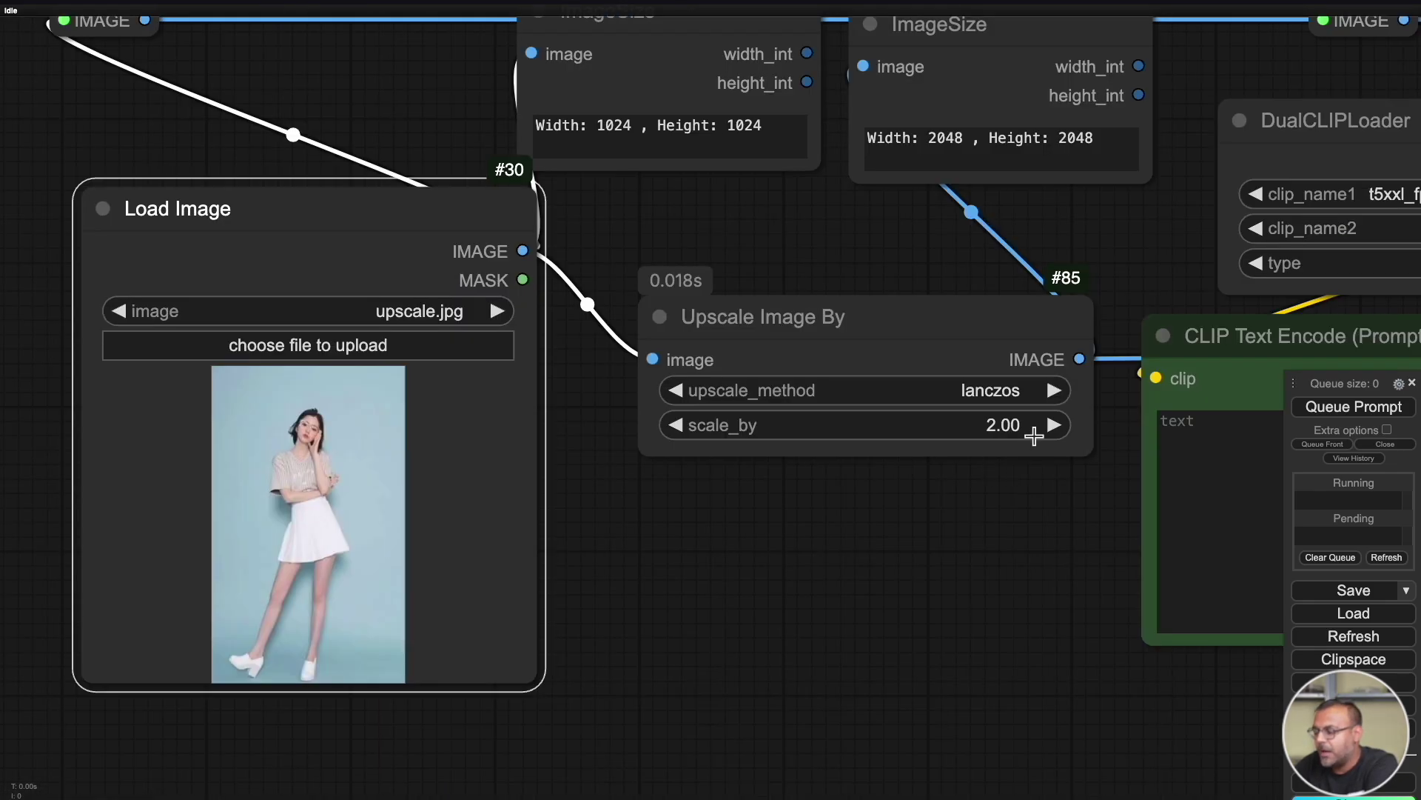
click(1031, 433)
text(7)
drag(1146, 561, 809, 575)
click(696, 434)
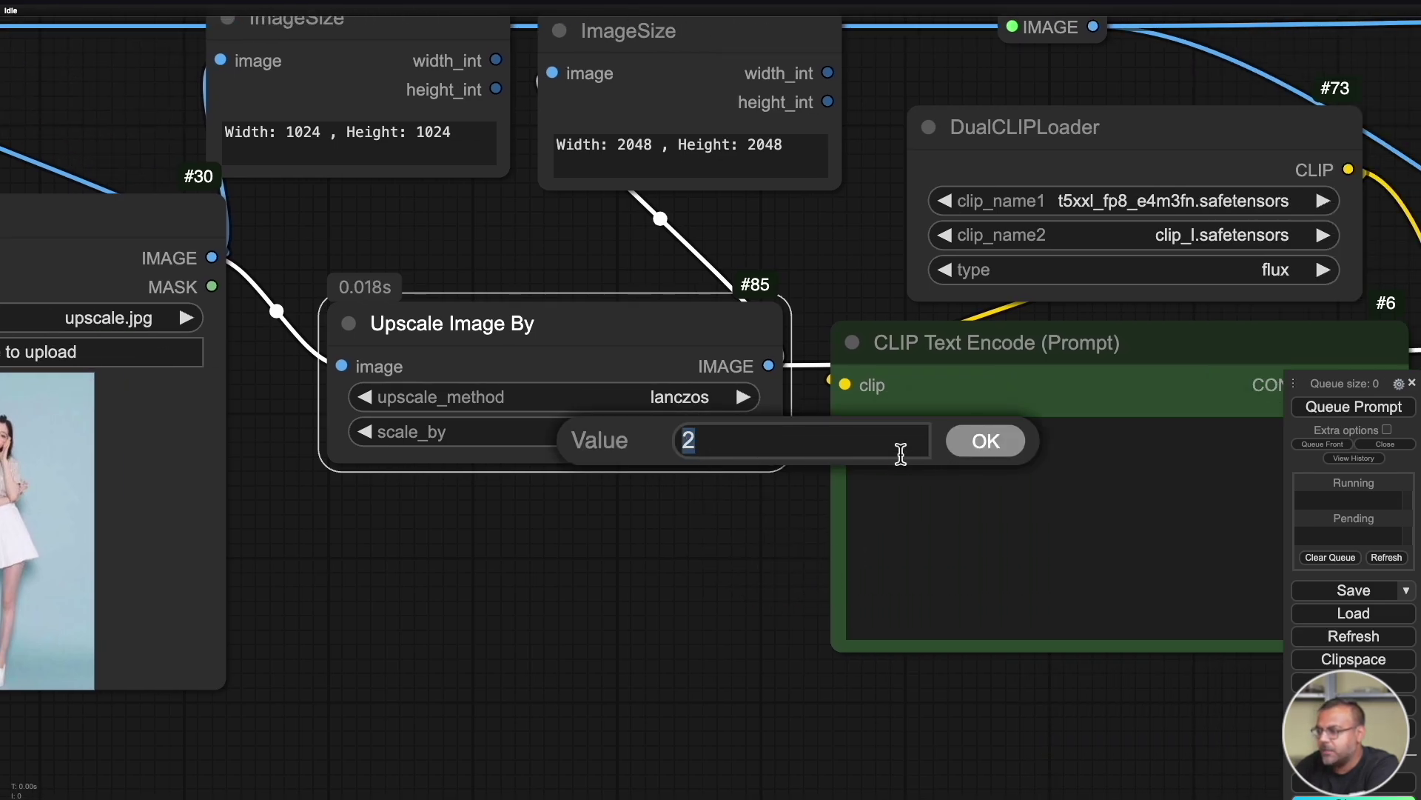
text(7)
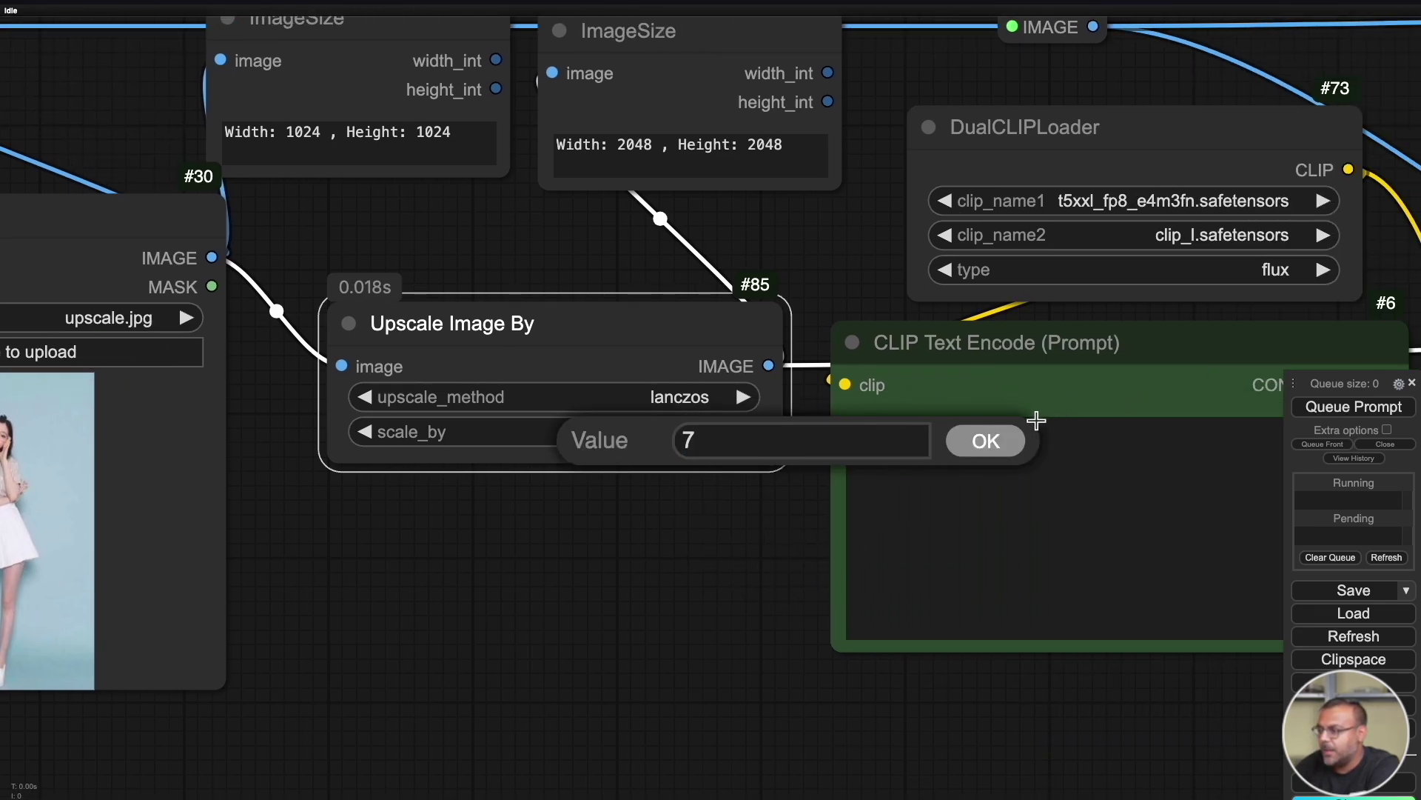
click(988, 444)
drag(408, 616, 691, 626)
click(690, 626)
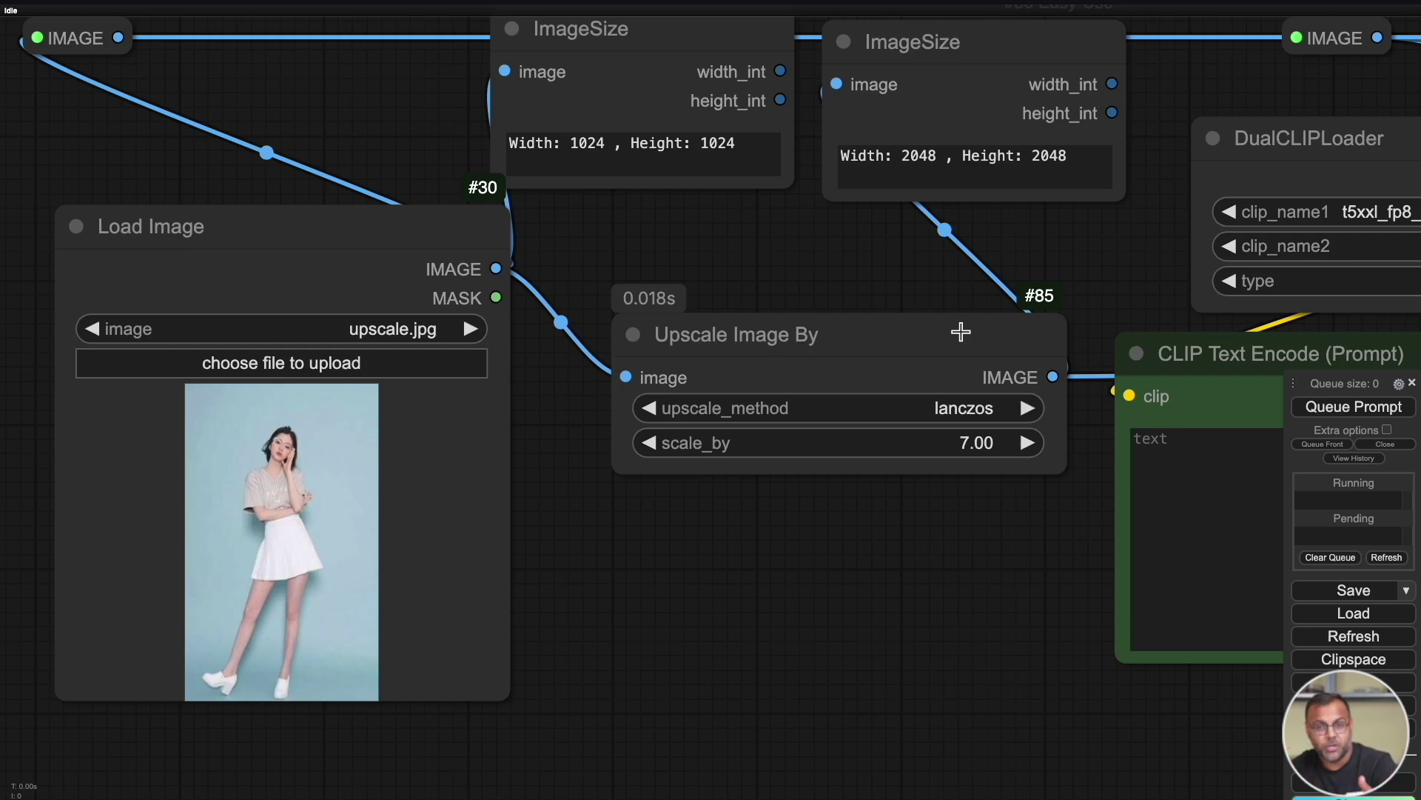
Queue the Jasper ControlNet workflow to upscale the 340×557 photo sevenfold to 2380×3899
scroll(457, 348, down, 5)
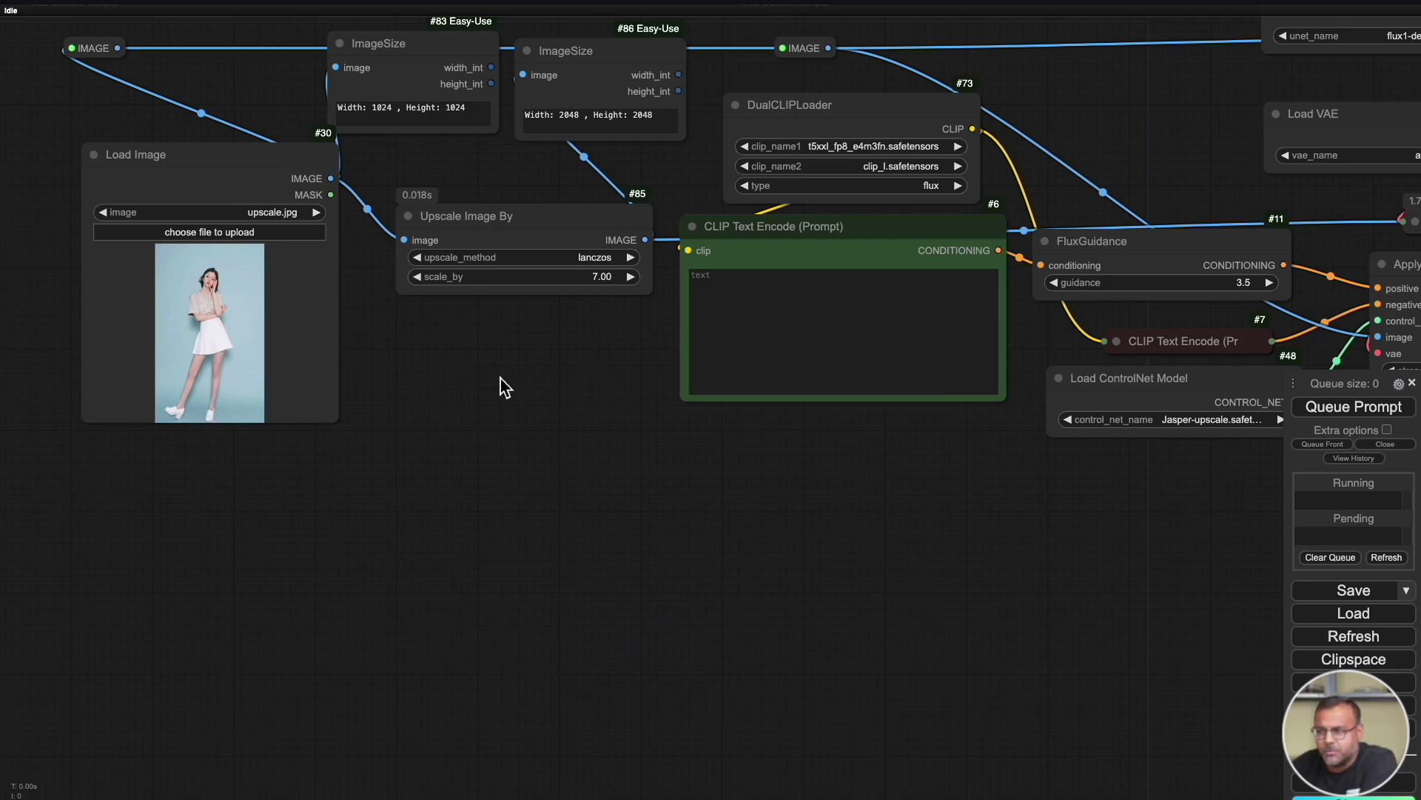
drag(500, 387, 562, 538)
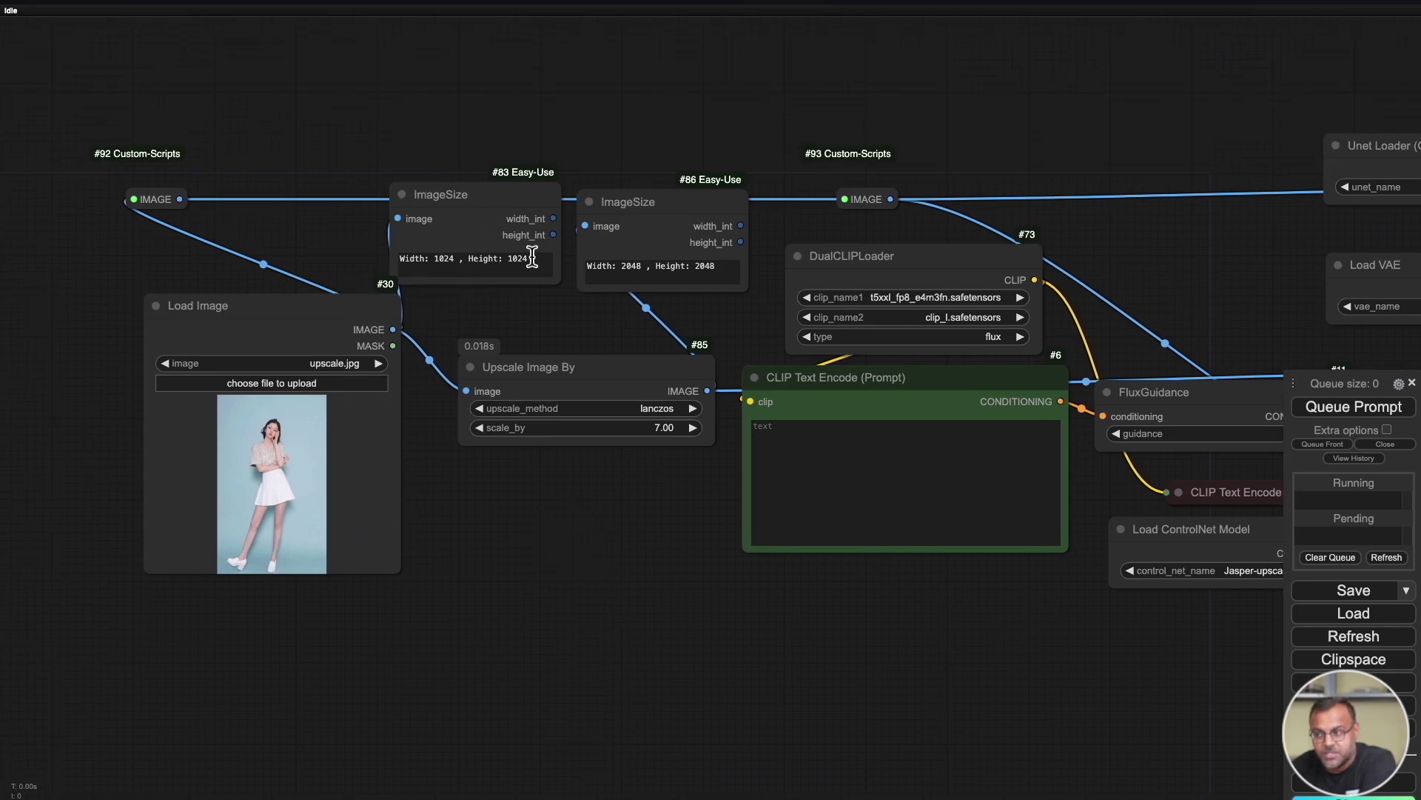
drag(496, 573, 319, 453)
key(ctrl+Return)
scroll(511, 629, left, 3)
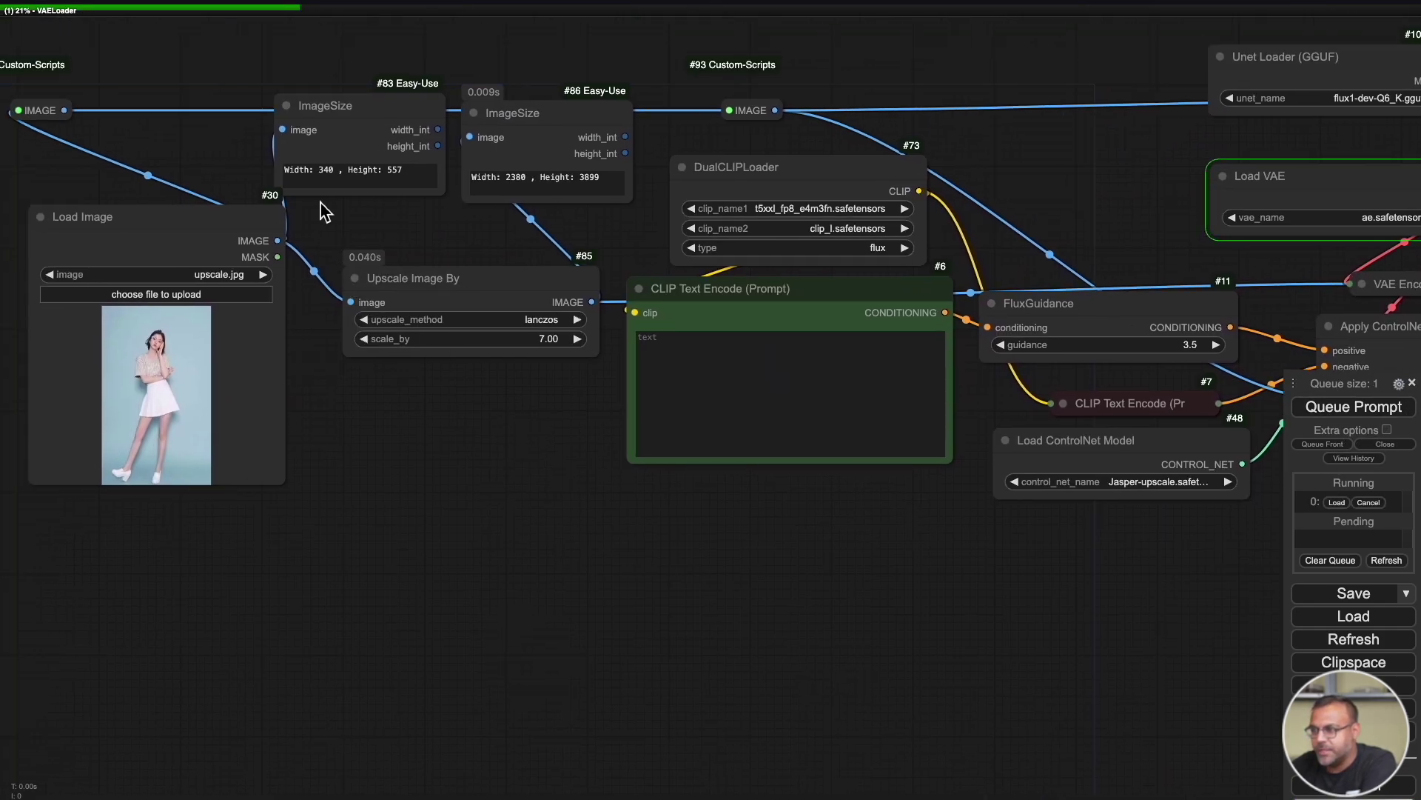
scroll(327, 211, up, 1)
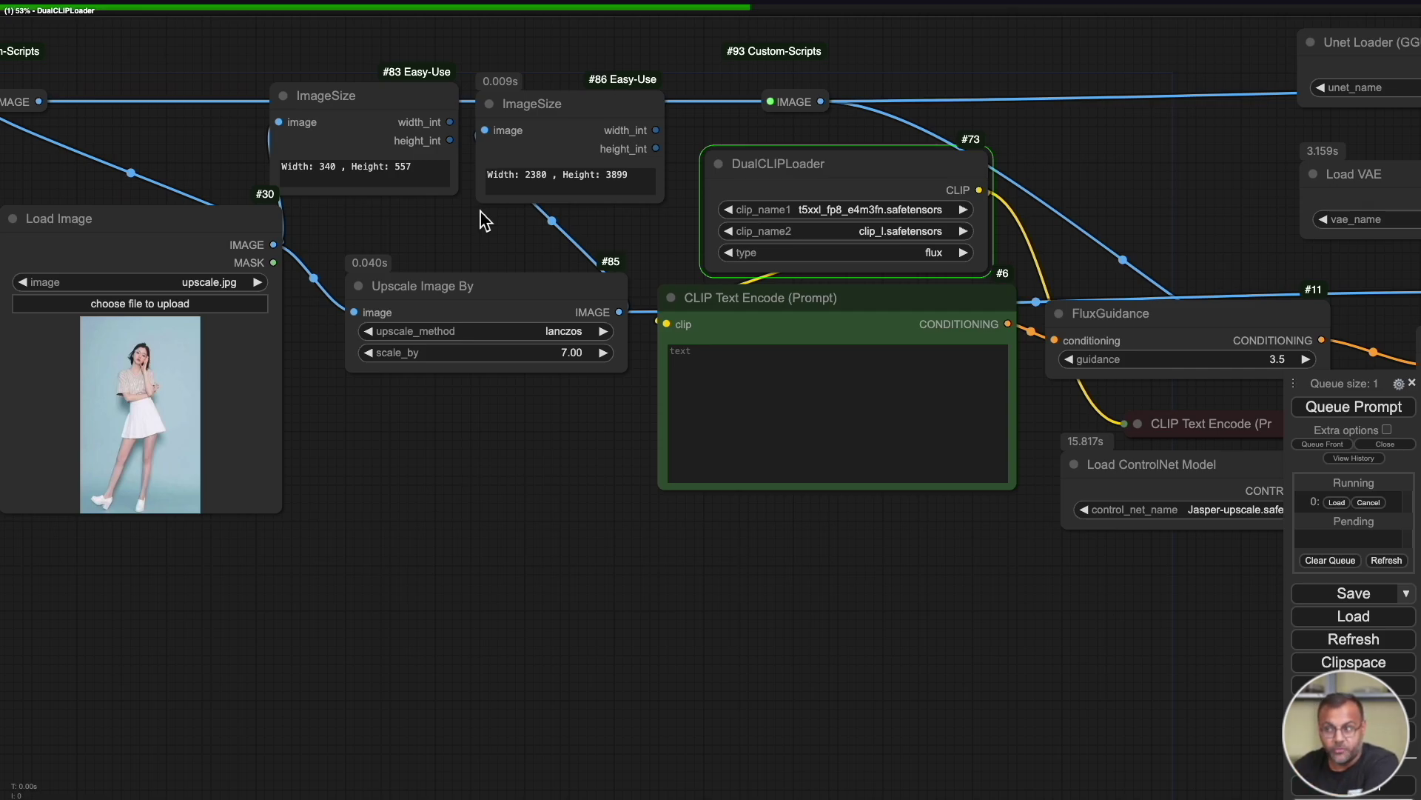
drag(958, 587, 554, 740)
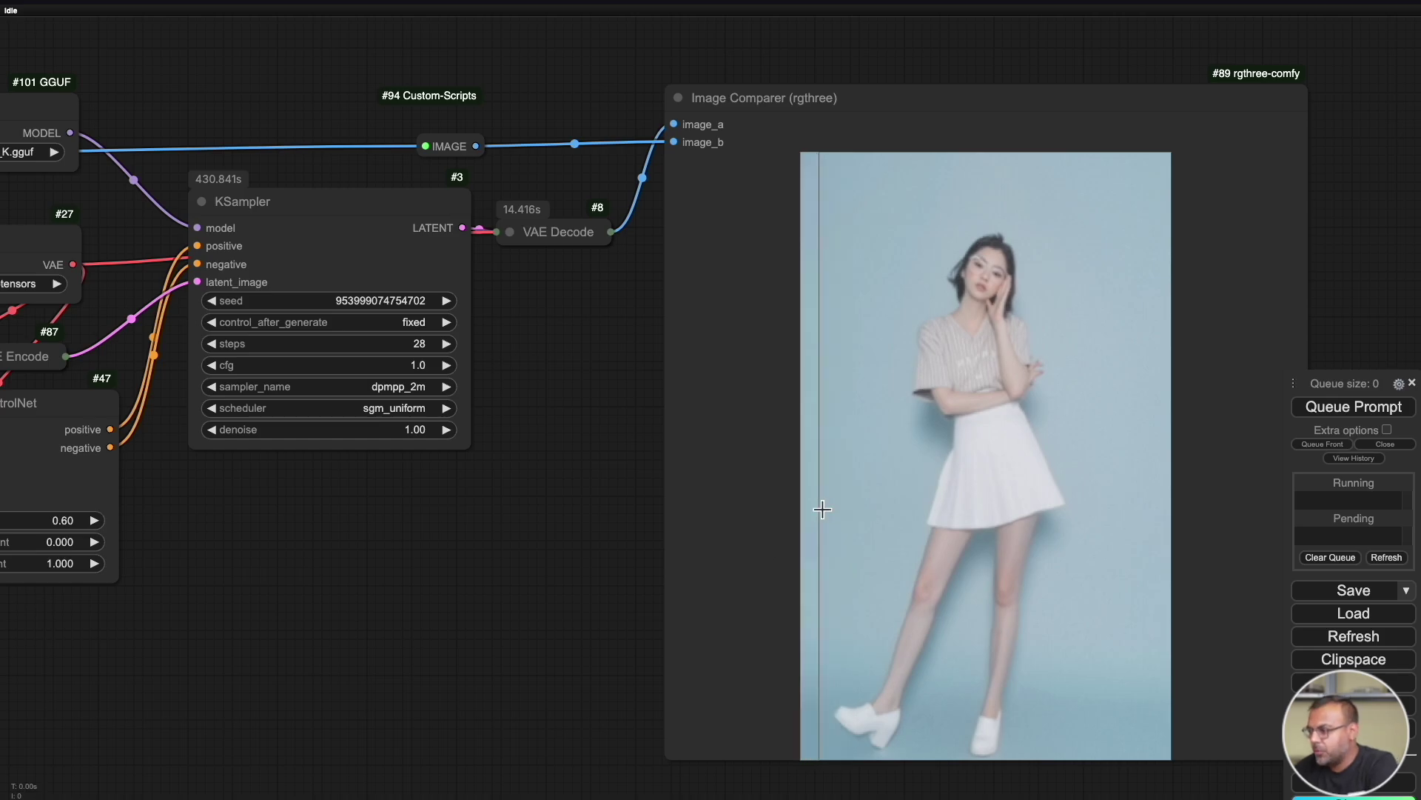
drag(519, 534, 331, 544)
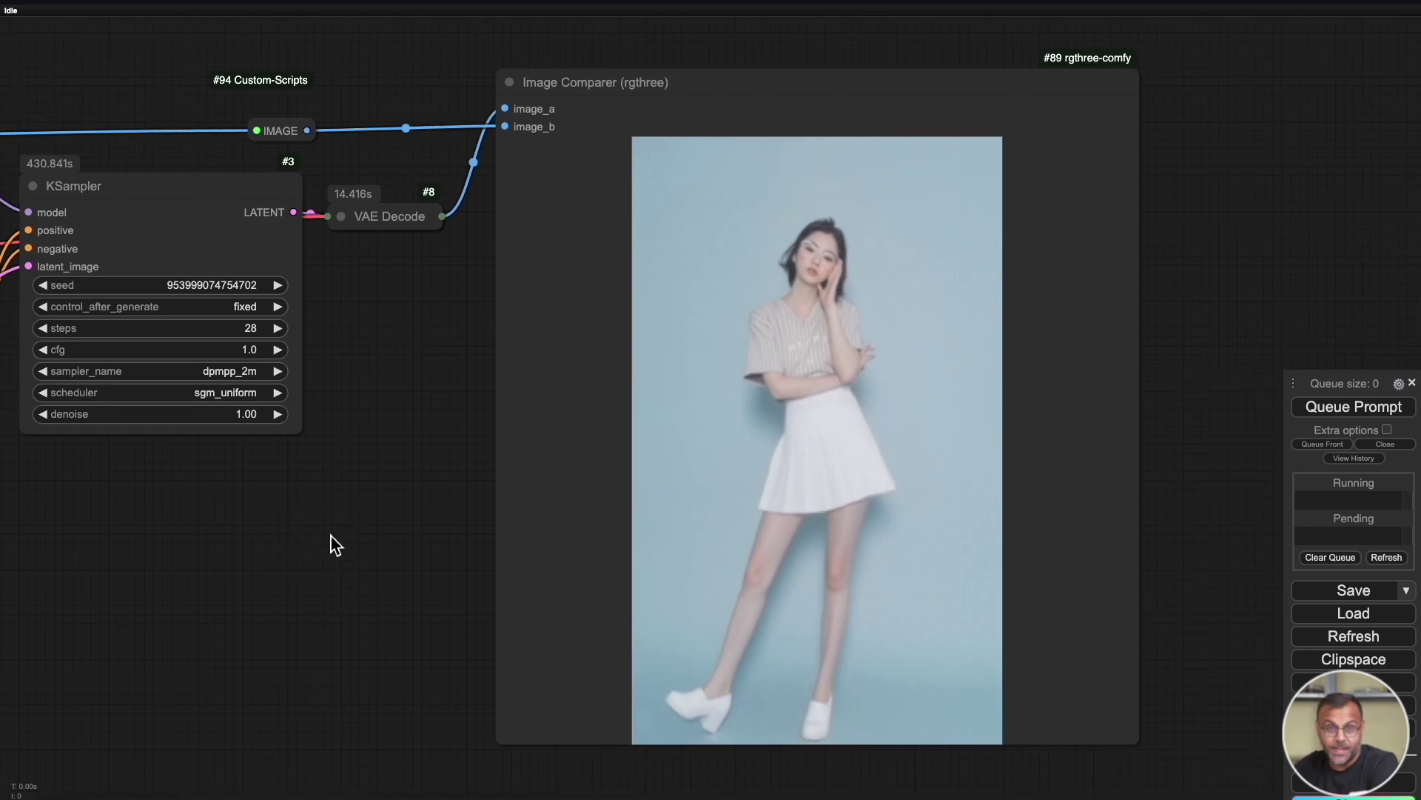
scroll(955, 451, up, 5)
scroll(467, 460, up, 3)
scroll(593, 393, down, 4)
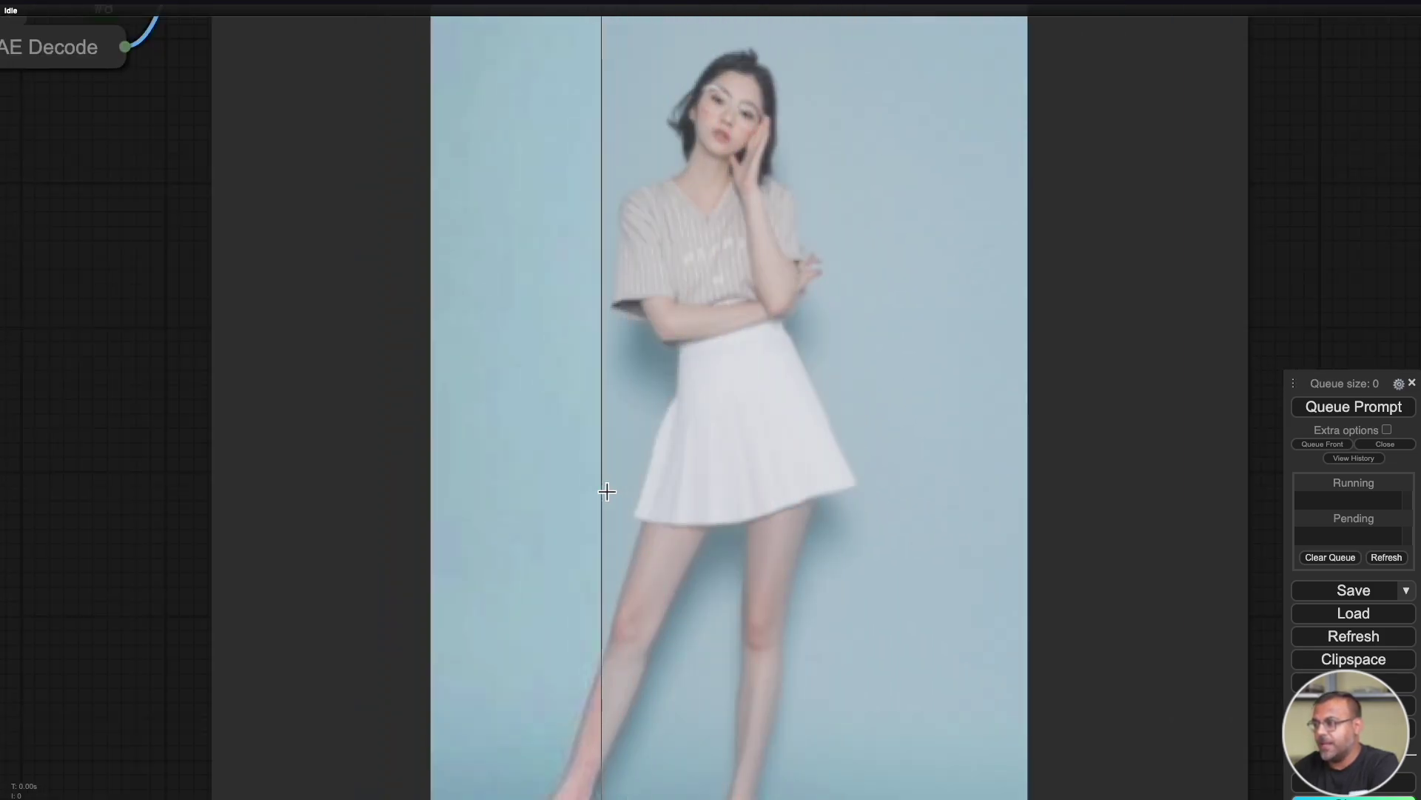
scroll(22, 481, down, 10)
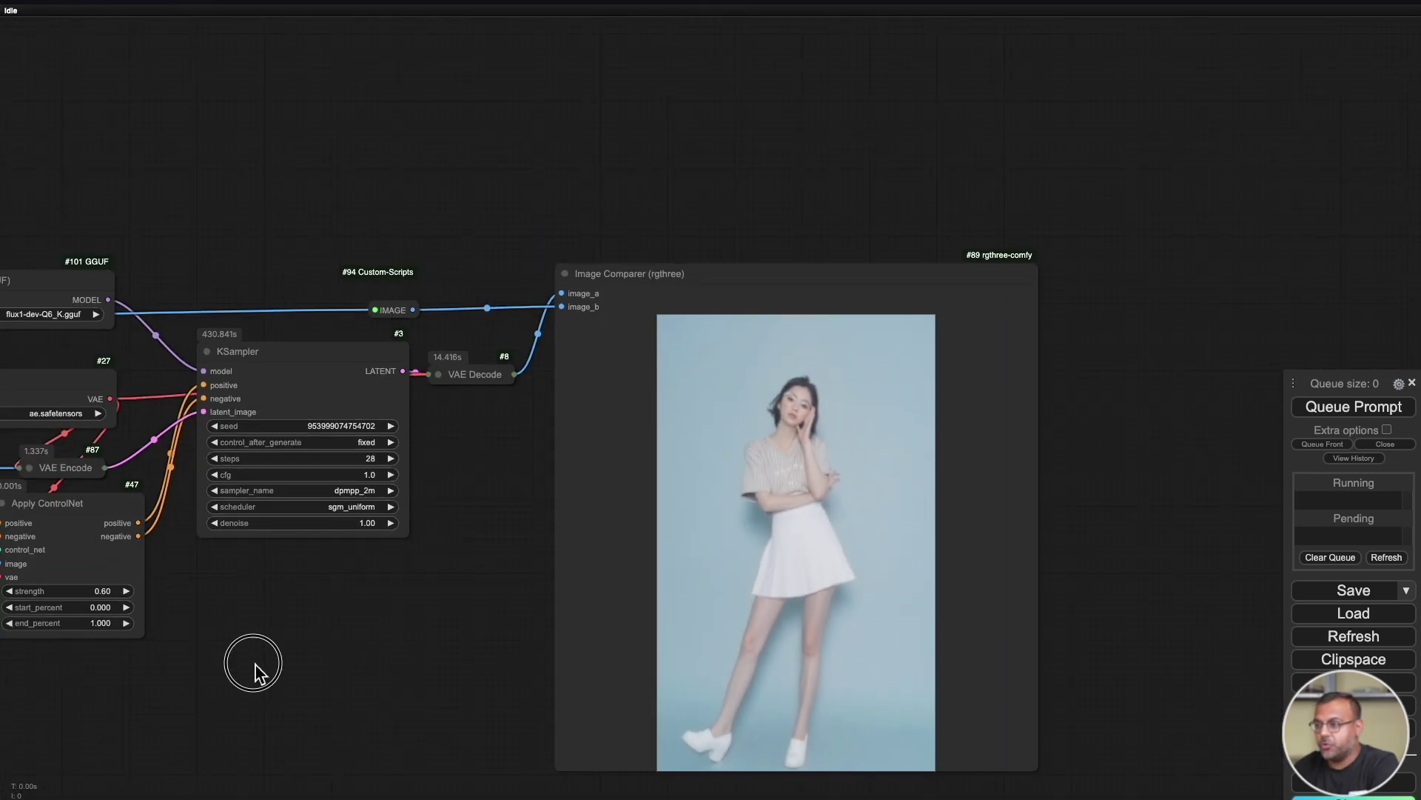
drag(253, 670, 679, 448)
scroll(679, 448, down, 2)
scroll(686, 451, up, 2)
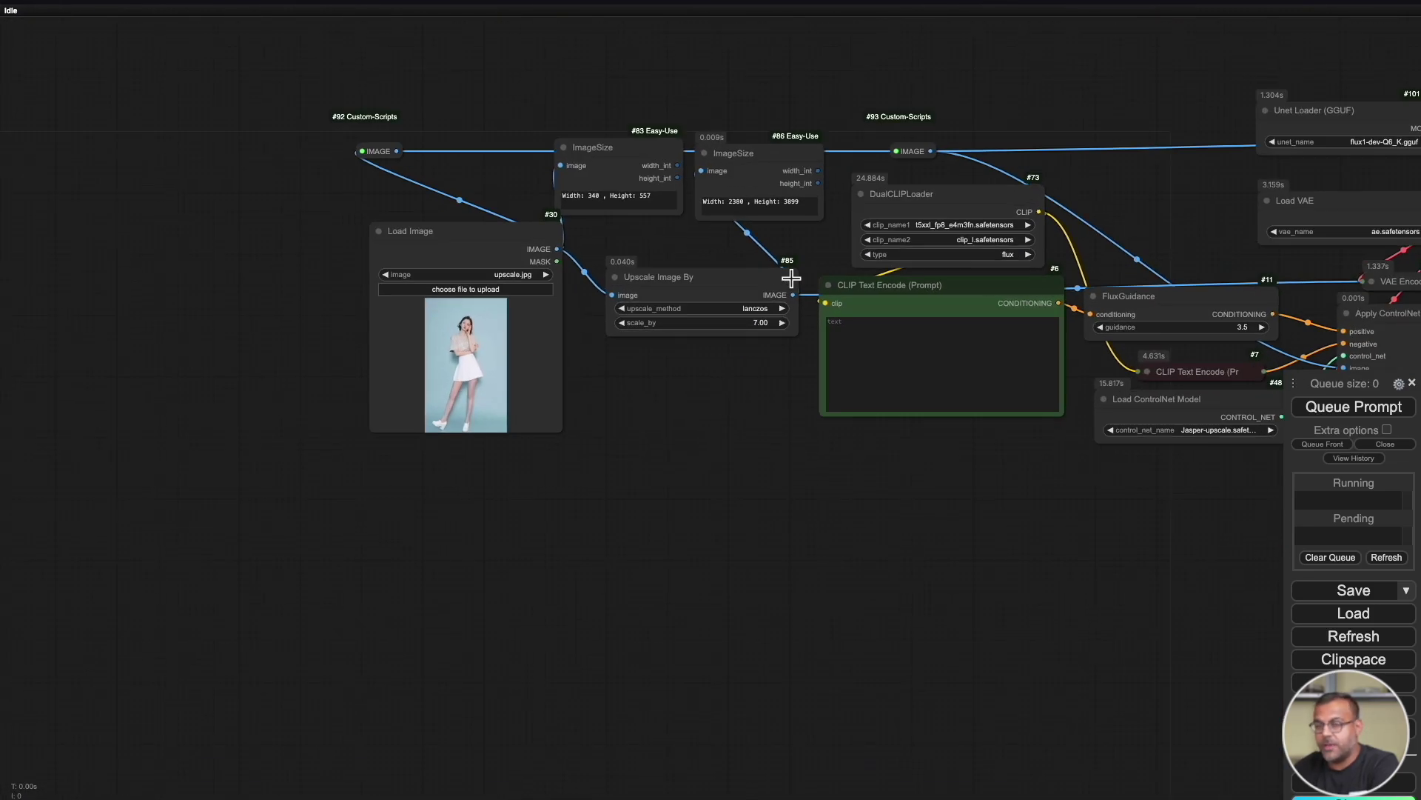
scroll(791, 278, up, 2)
drag(748, 393, 141, 681)
drag(898, 673, 415, 648)
drag(549, 603, 368, 460)
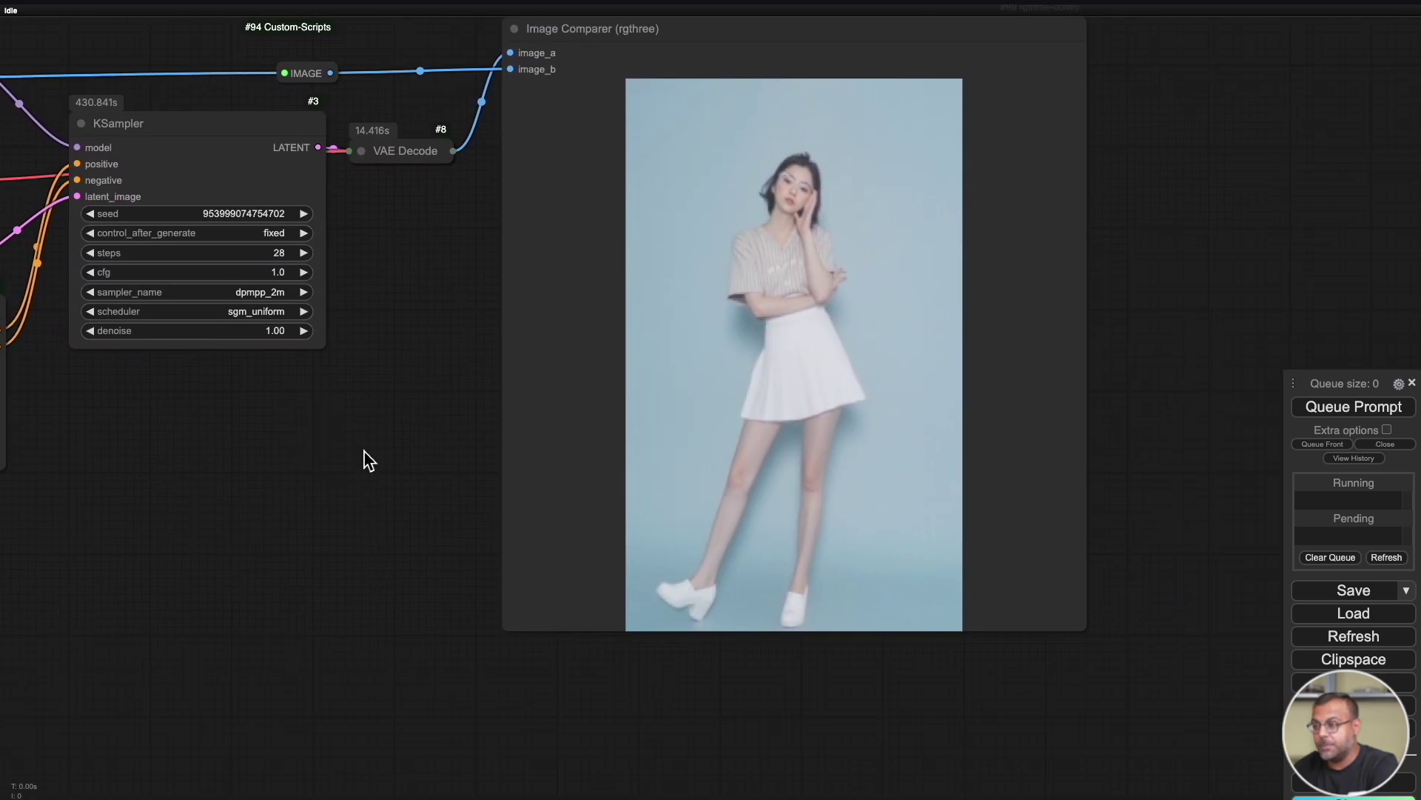
scroll(859, 238, up, 5)
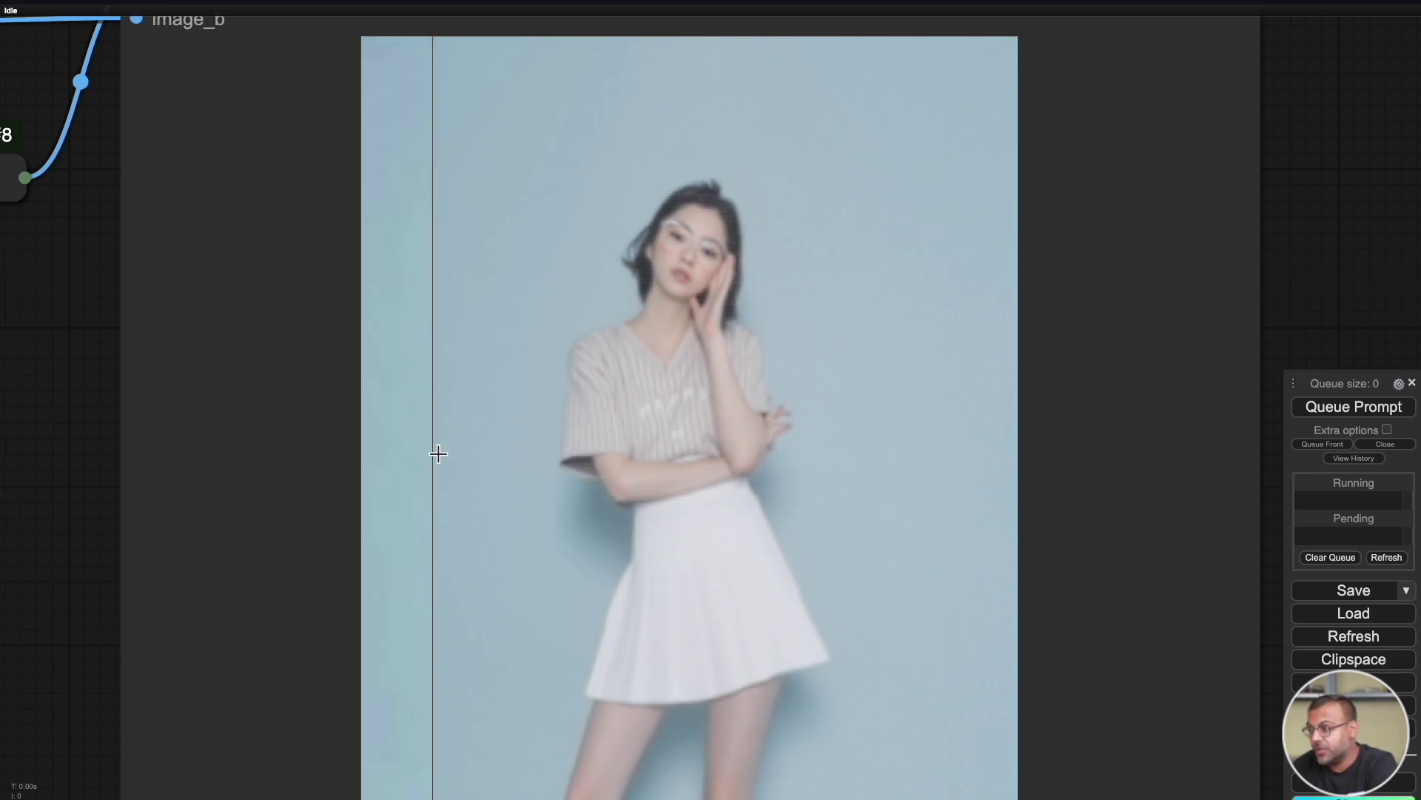
scroll(552, 418, up, 3)
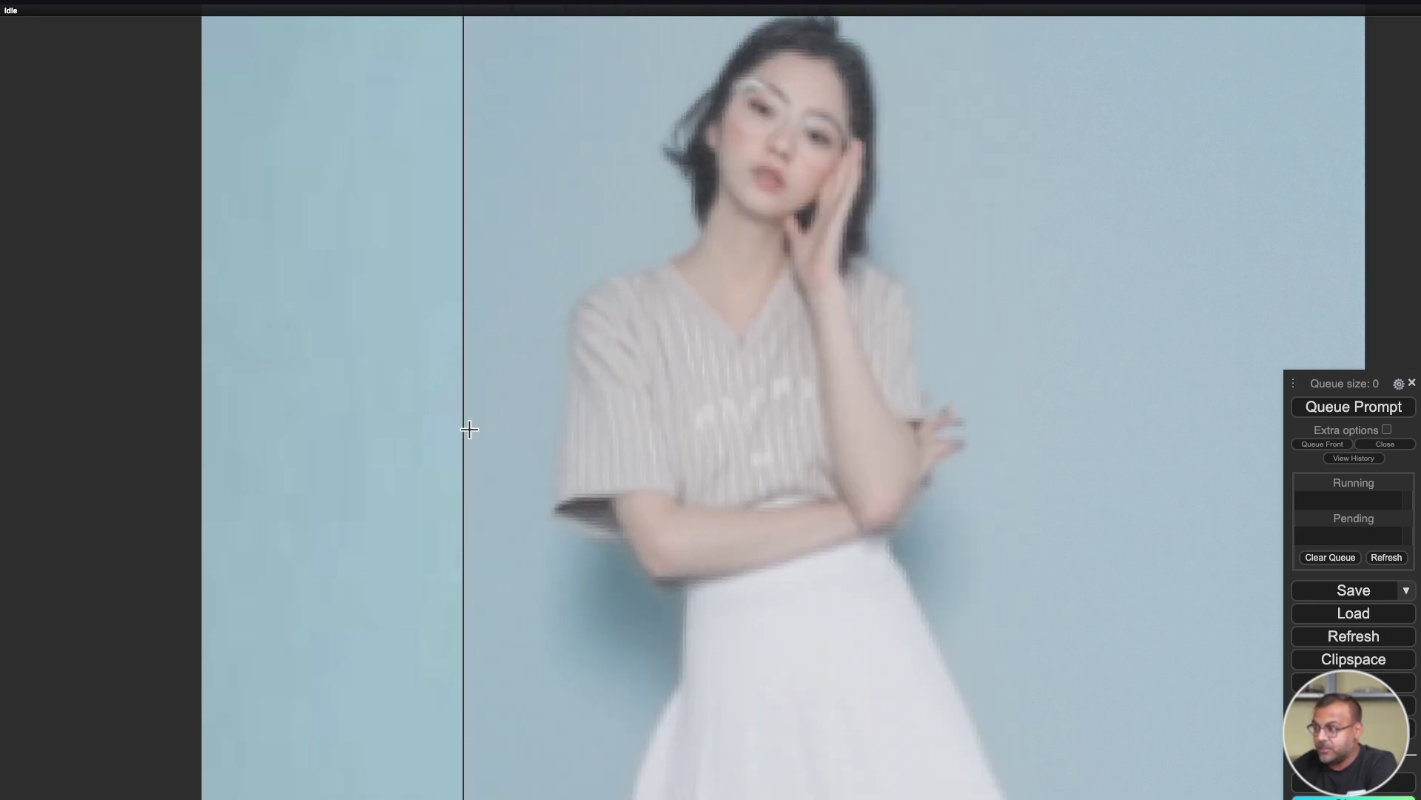
scroll(469, 429, down, 10)
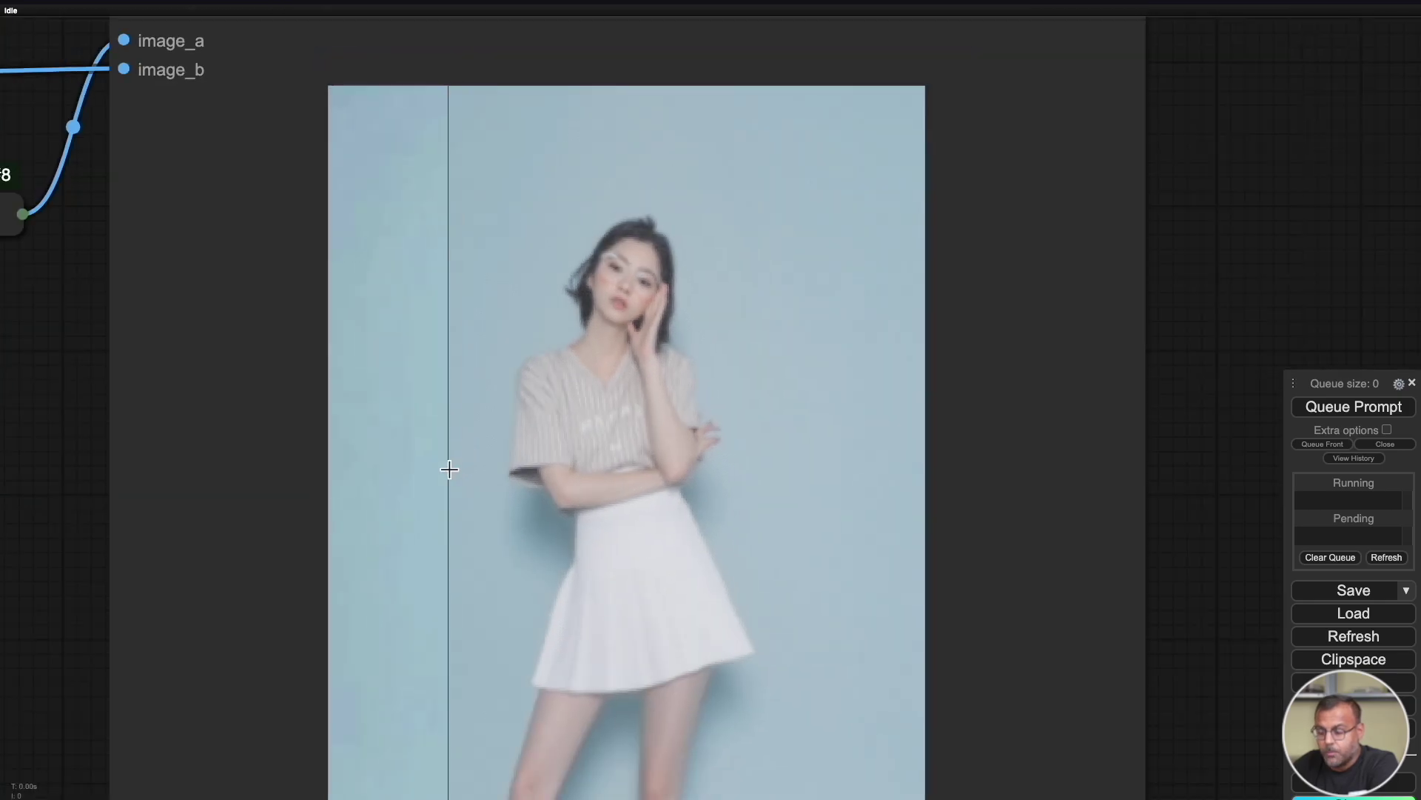
scroll(387, 531, down, 2)
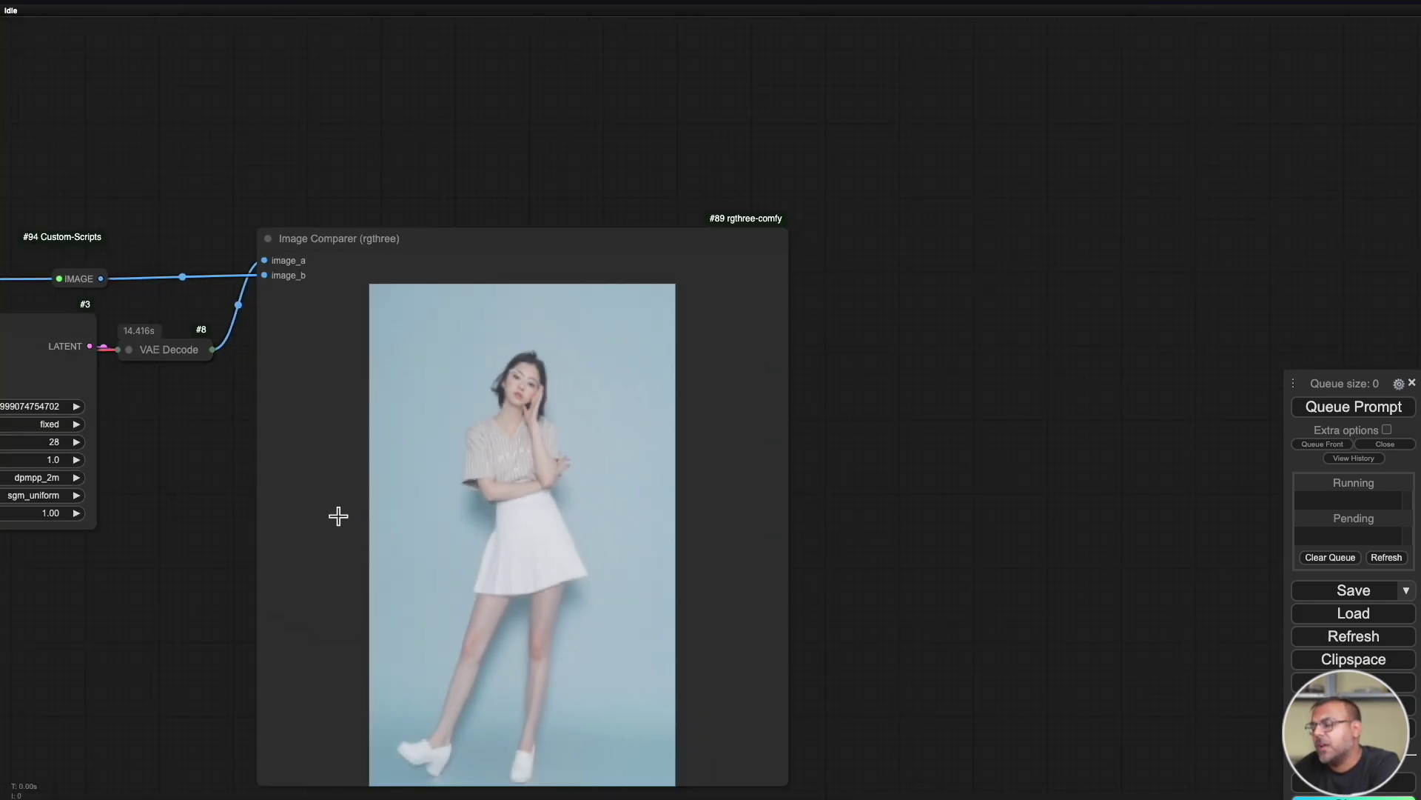
Pan across the model loader, ControlNet, sampler and comparer nodes during the factor-4 rerun
drag(92, 659, 895, 523)
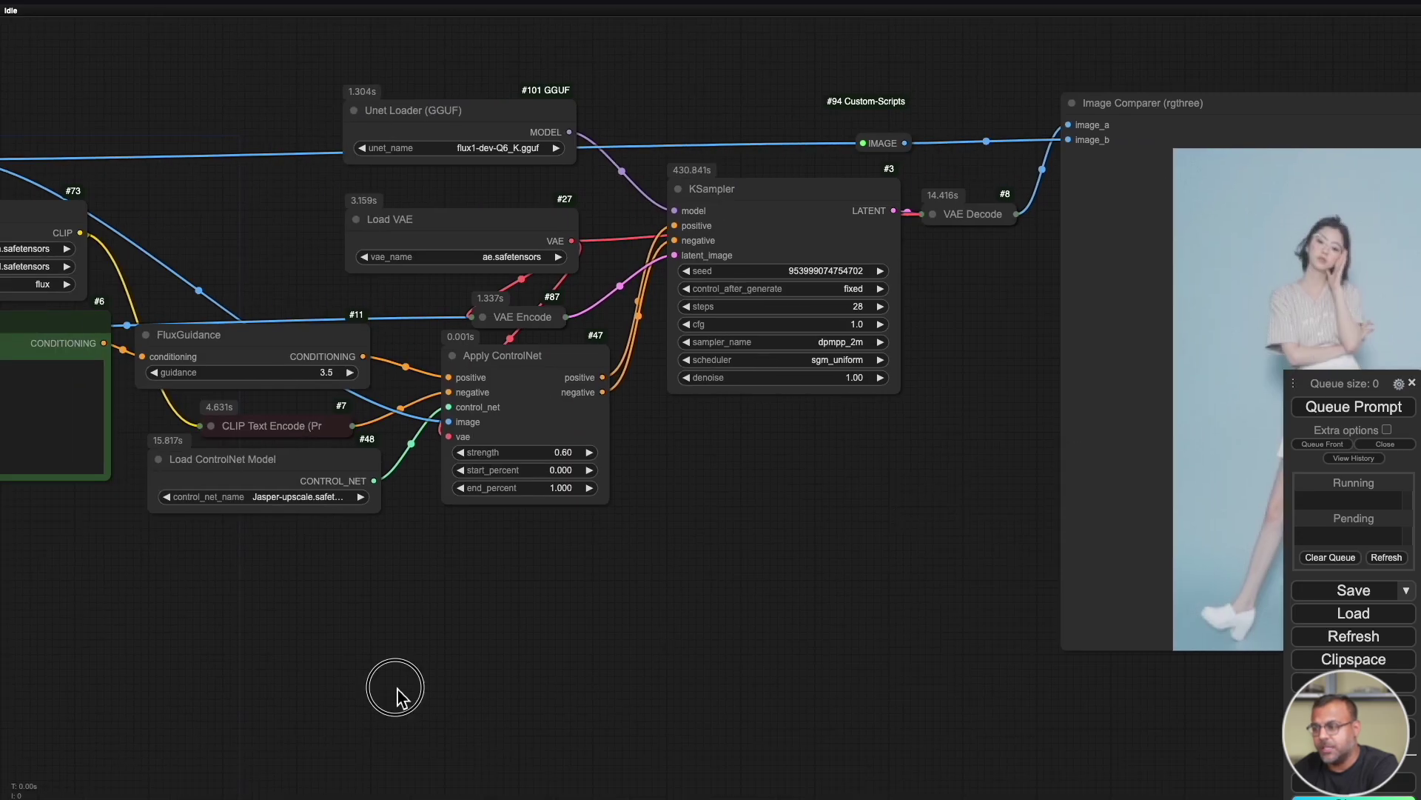
scroll(433, 685, down, 3)
scroll(777, 600, up, 8)
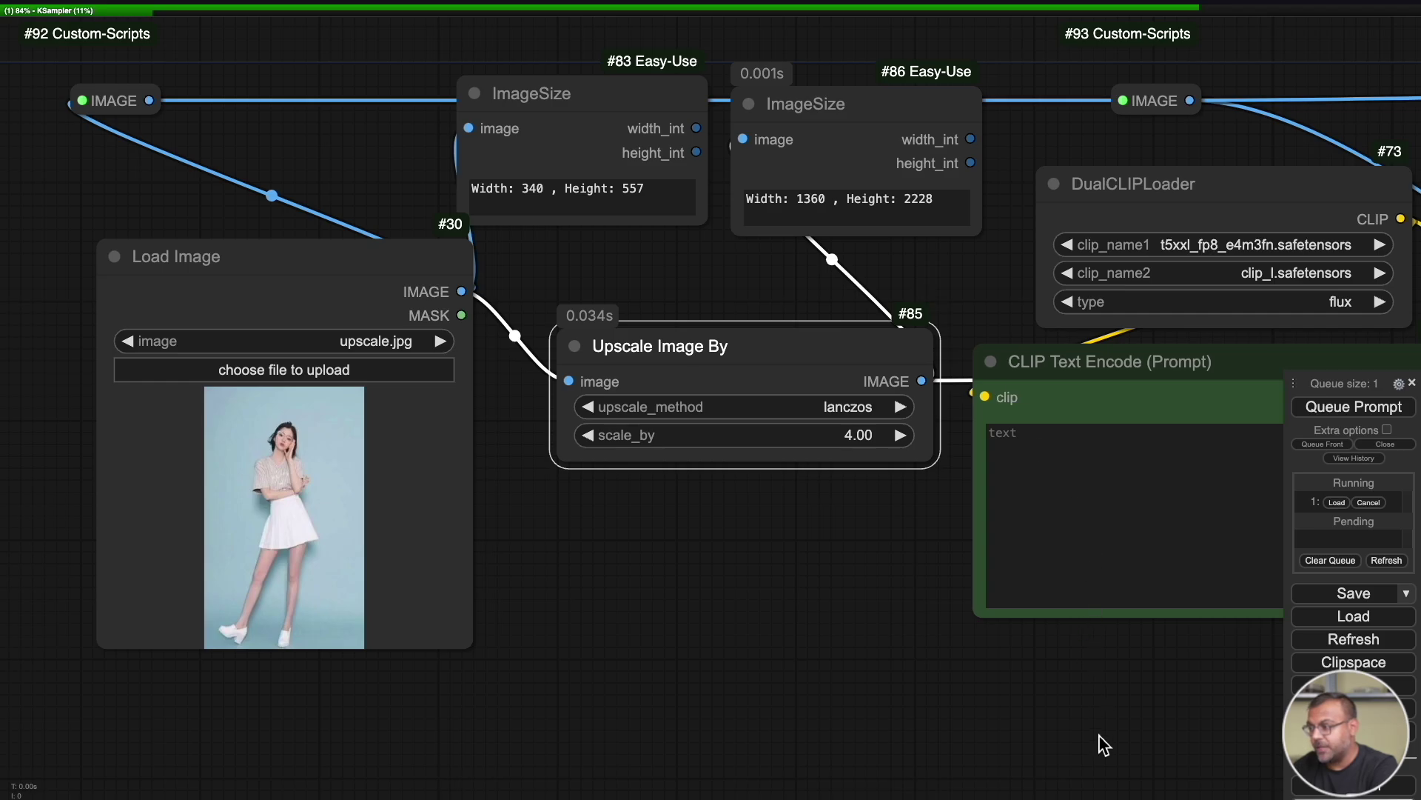
drag(1103, 749, 330, 685)
drag(882, 700, 533, 730)
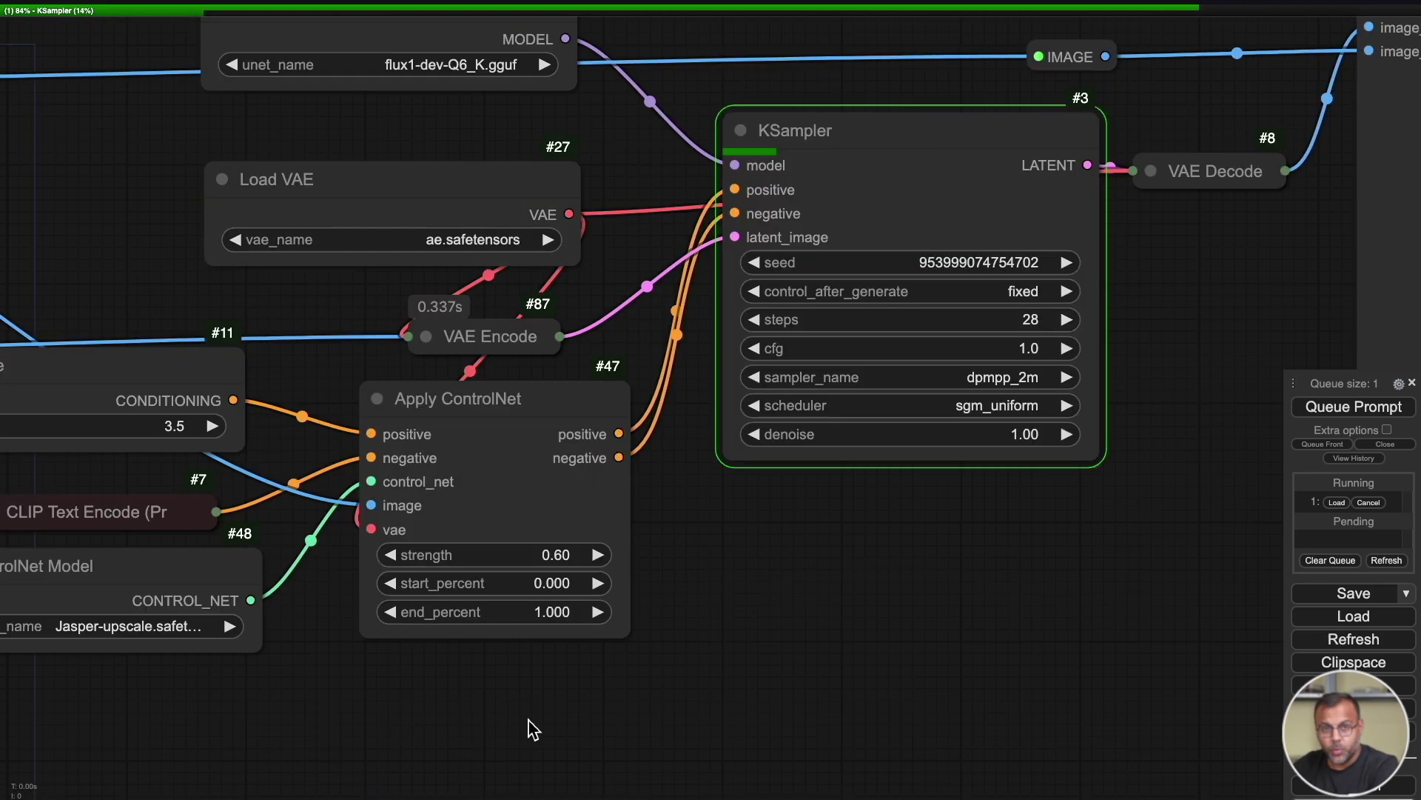
drag(798, 567, 681, 646)
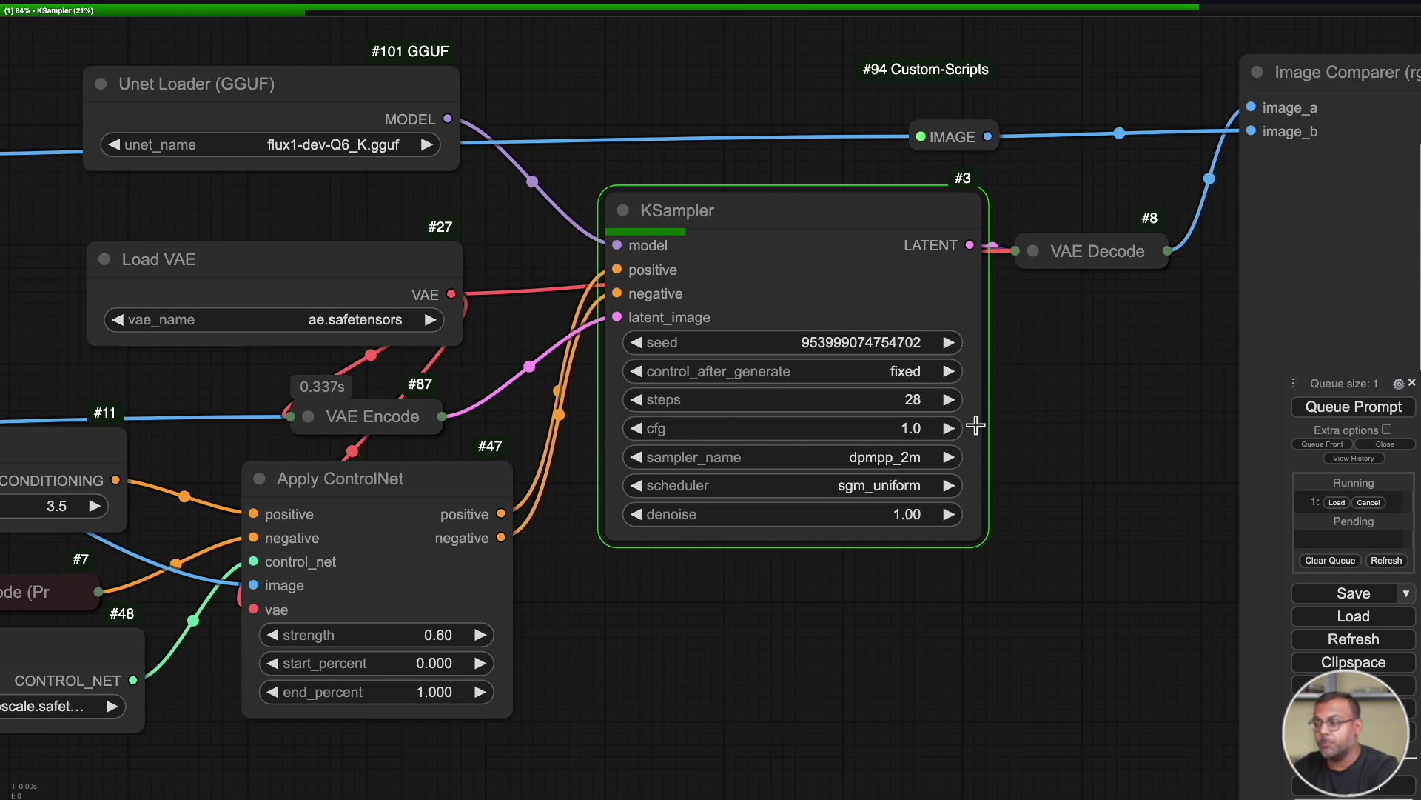
drag(108, 216, 535, 122)
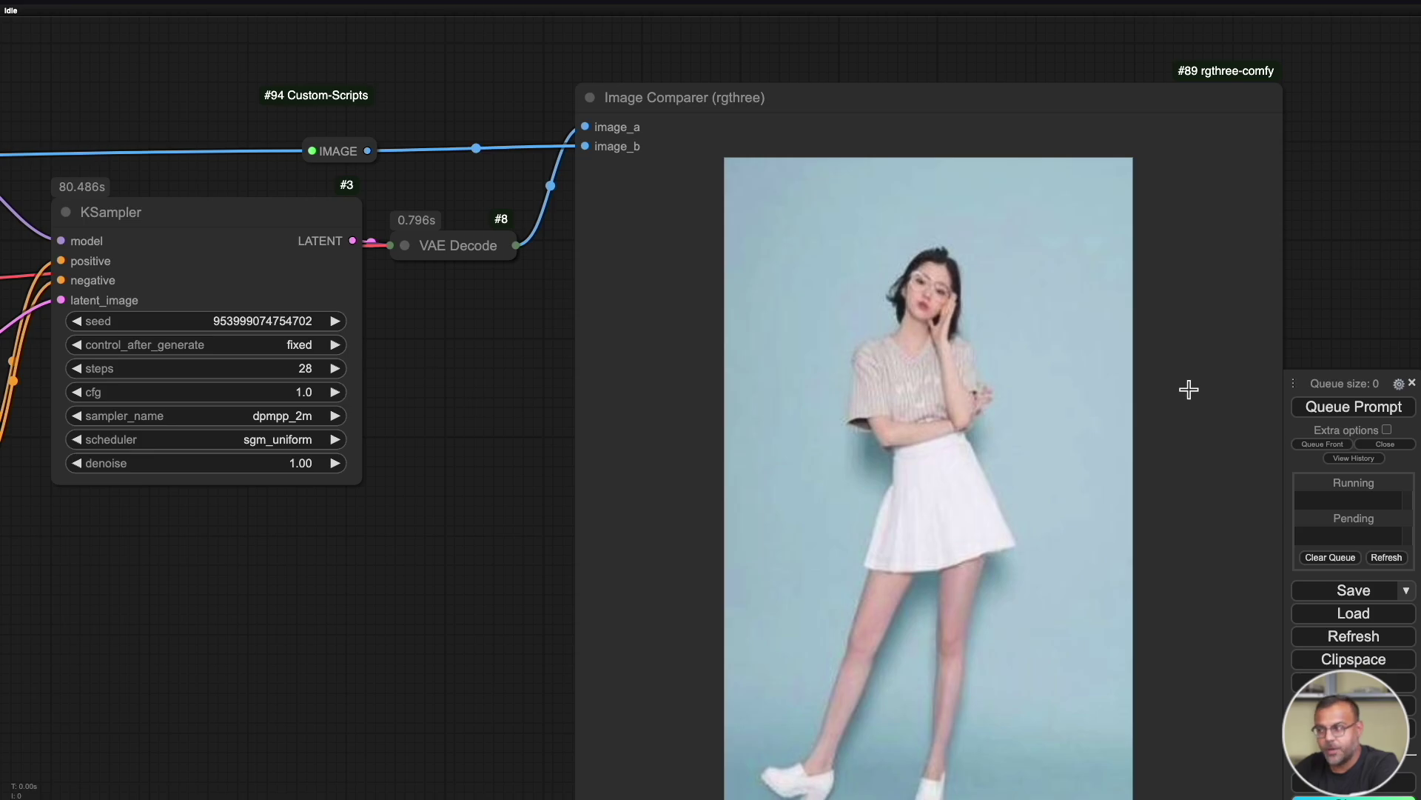
Zoom into the Image Comparer to inspect face and shoe detail of the fourfold result
scroll(803, 393, up, 5)
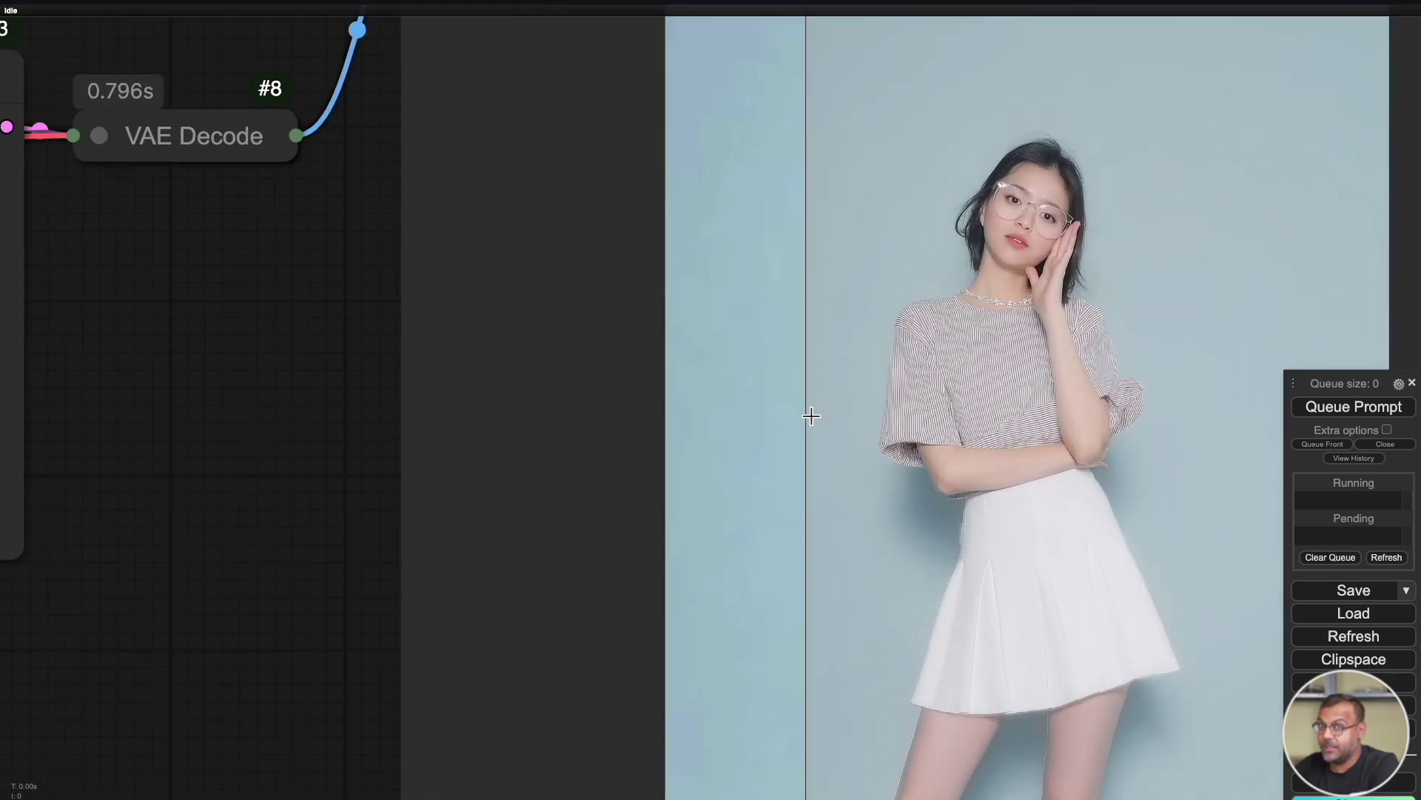
scroll(172, 454, right, 5)
scroll(172, 454, down, 3)
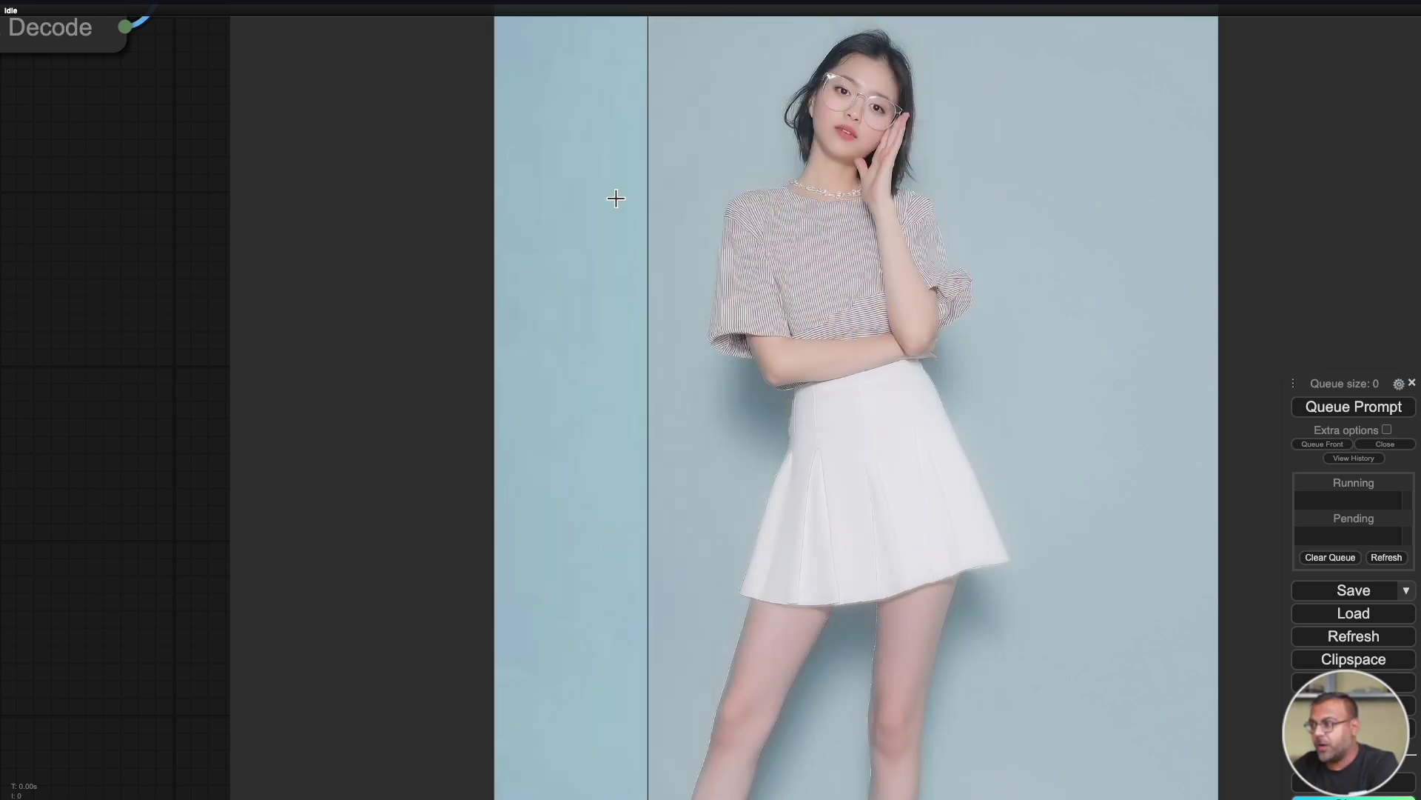
scroll(597, 200, up, 2)
scroll(558, 254, right, 5)
scroll(222, 352, up, 3)
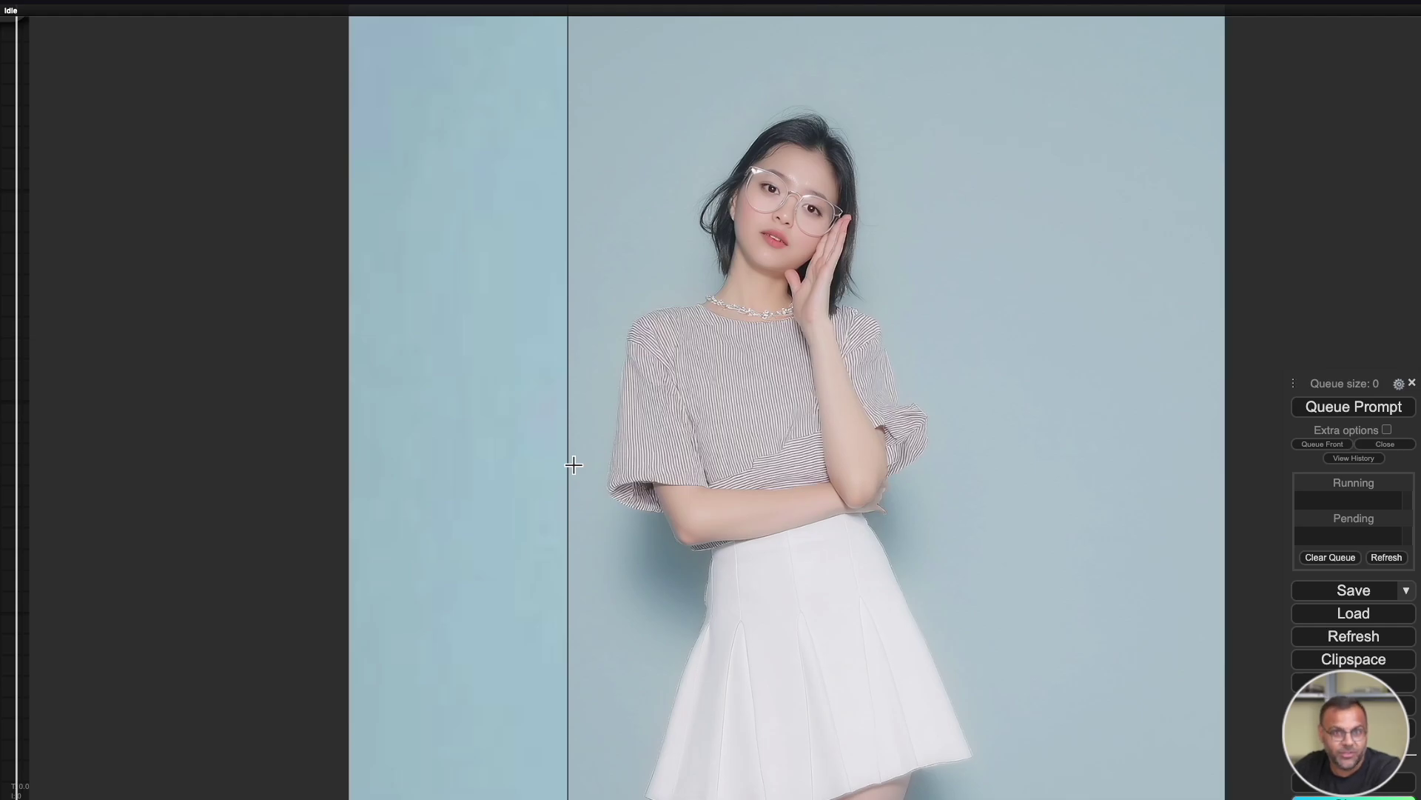
scroll(574, 464, down, 5)
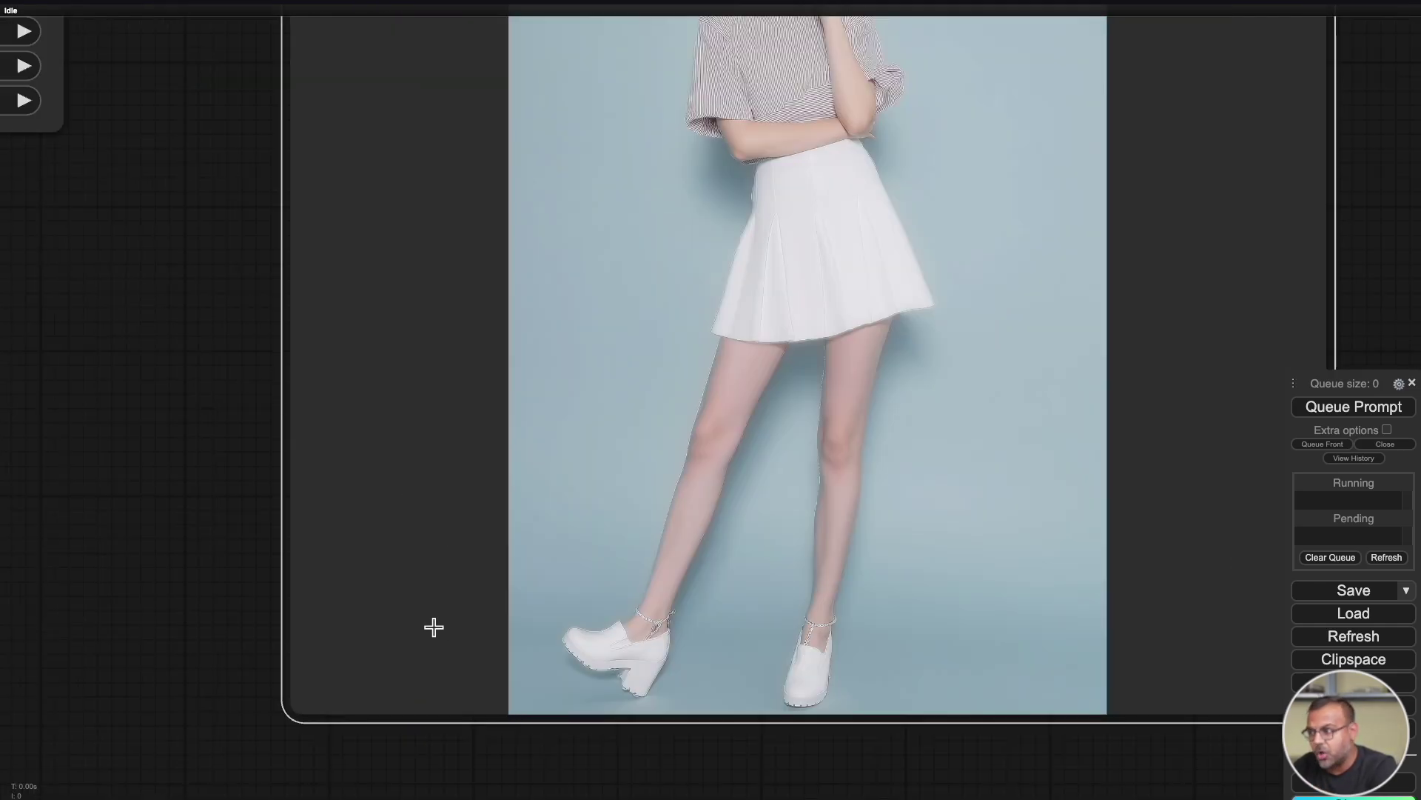
scroll(246, 437, up, 3)
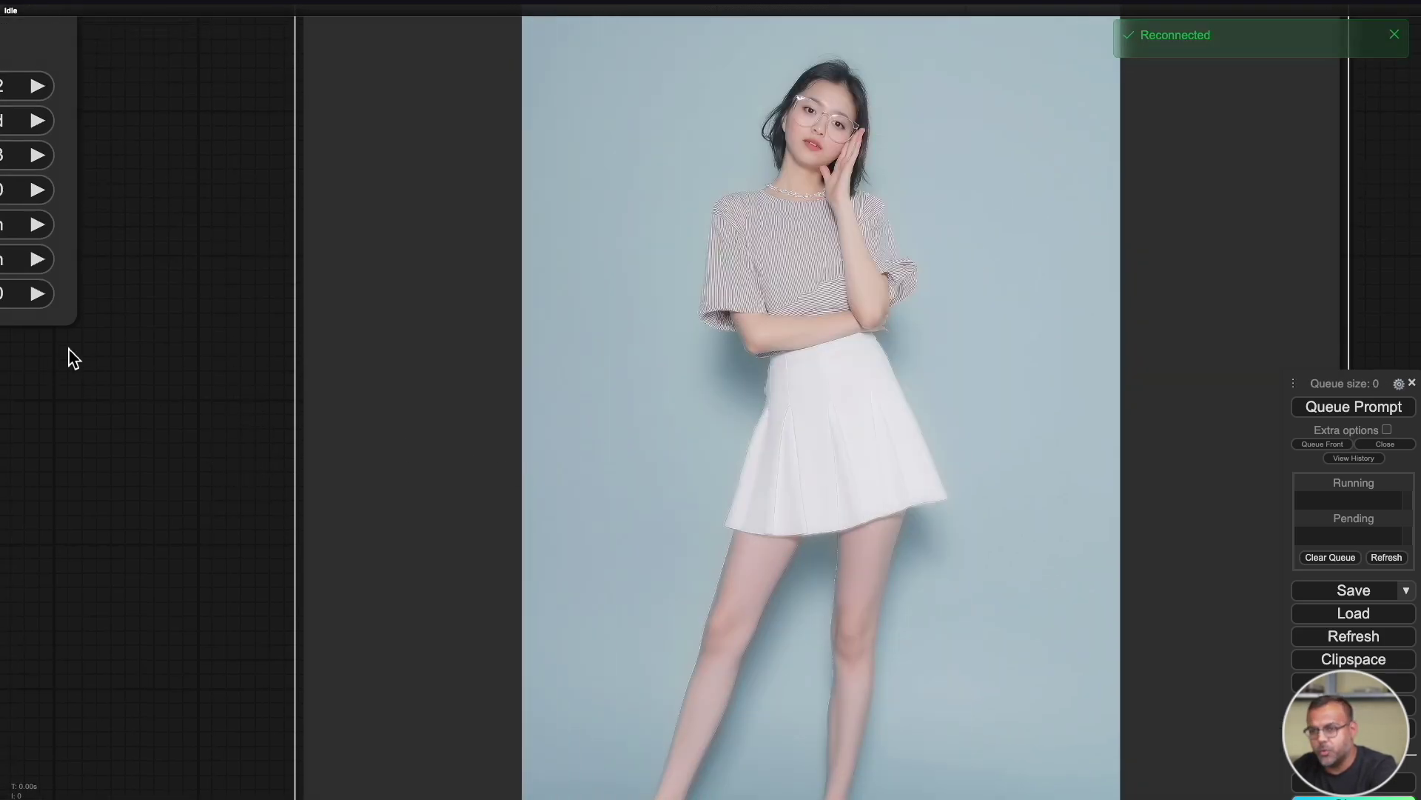
drag(82, 354, 246, 337)
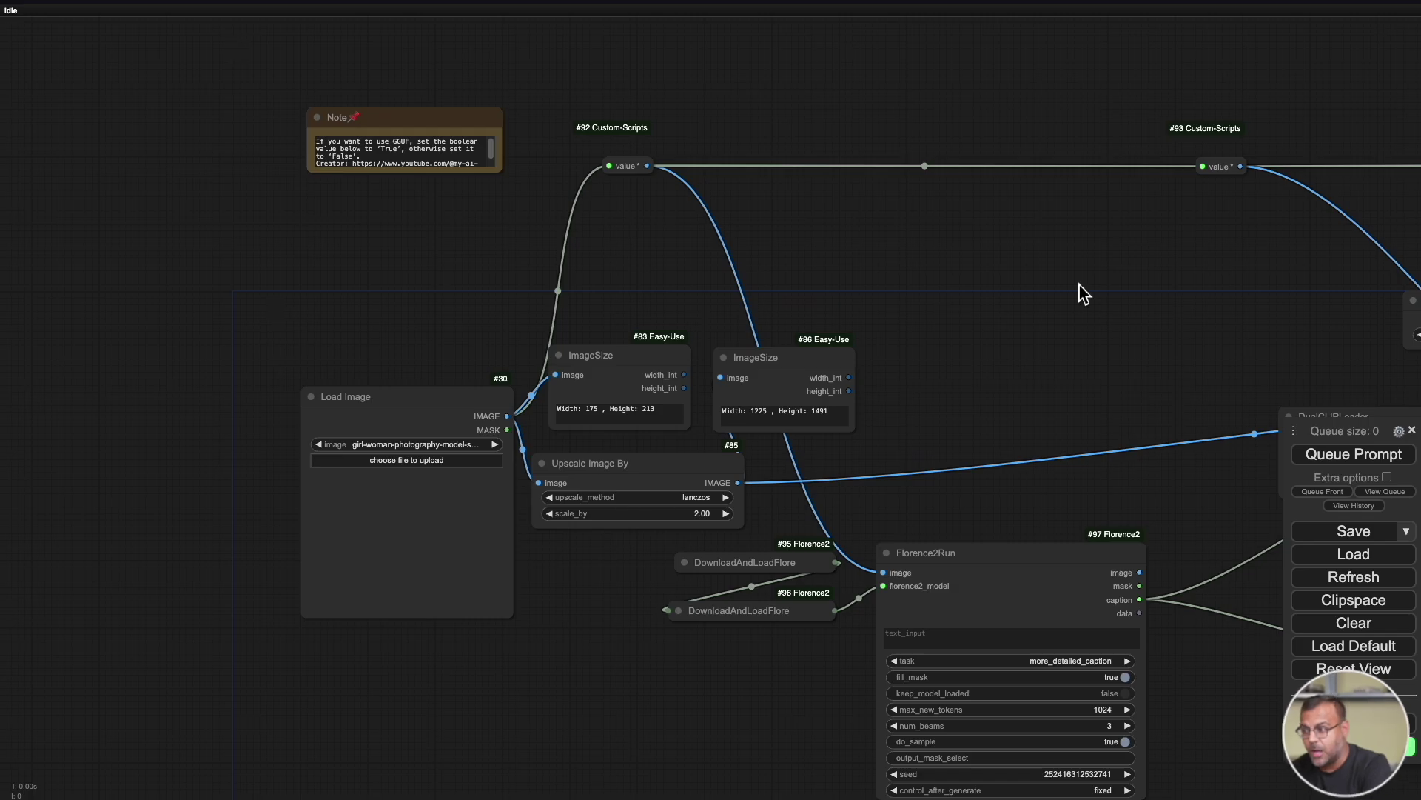
In the Florence2 workflow, load upscale.jpg as input and keep the upscale factor at 4
drag(1080, 292, 741, 34)
scroll(987, 422, right, 10)
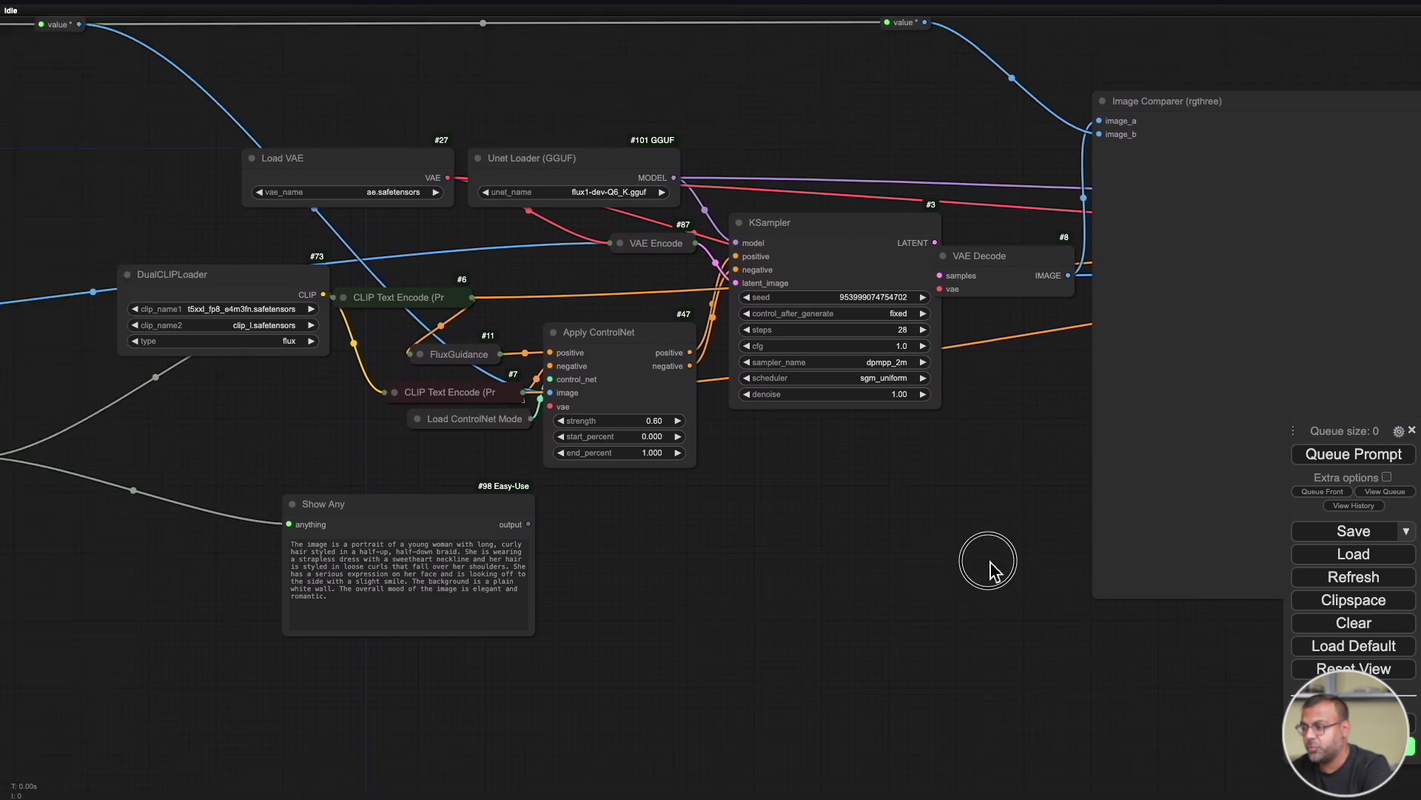
scroll(1044, 558, left, 12)
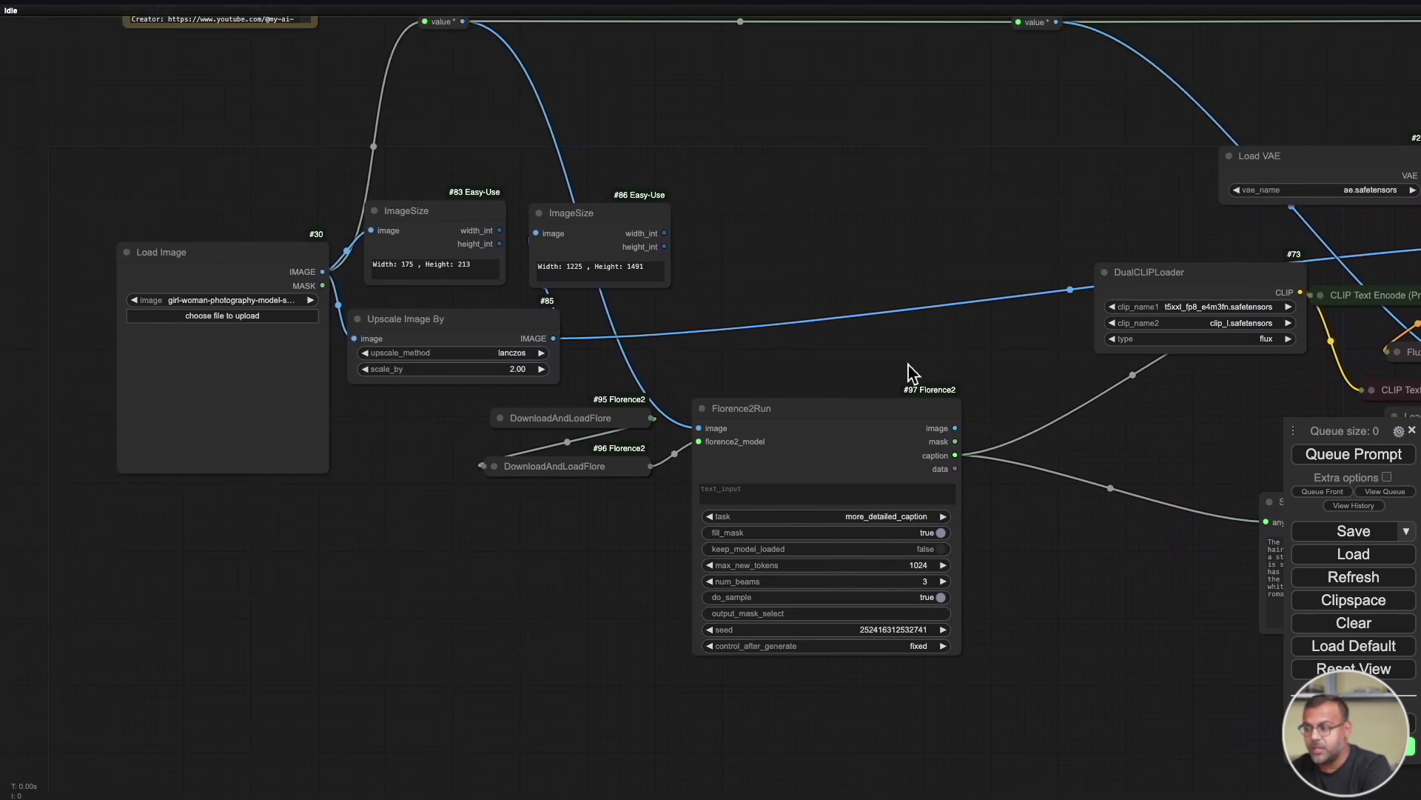
scroll(850, 454, up, 4)
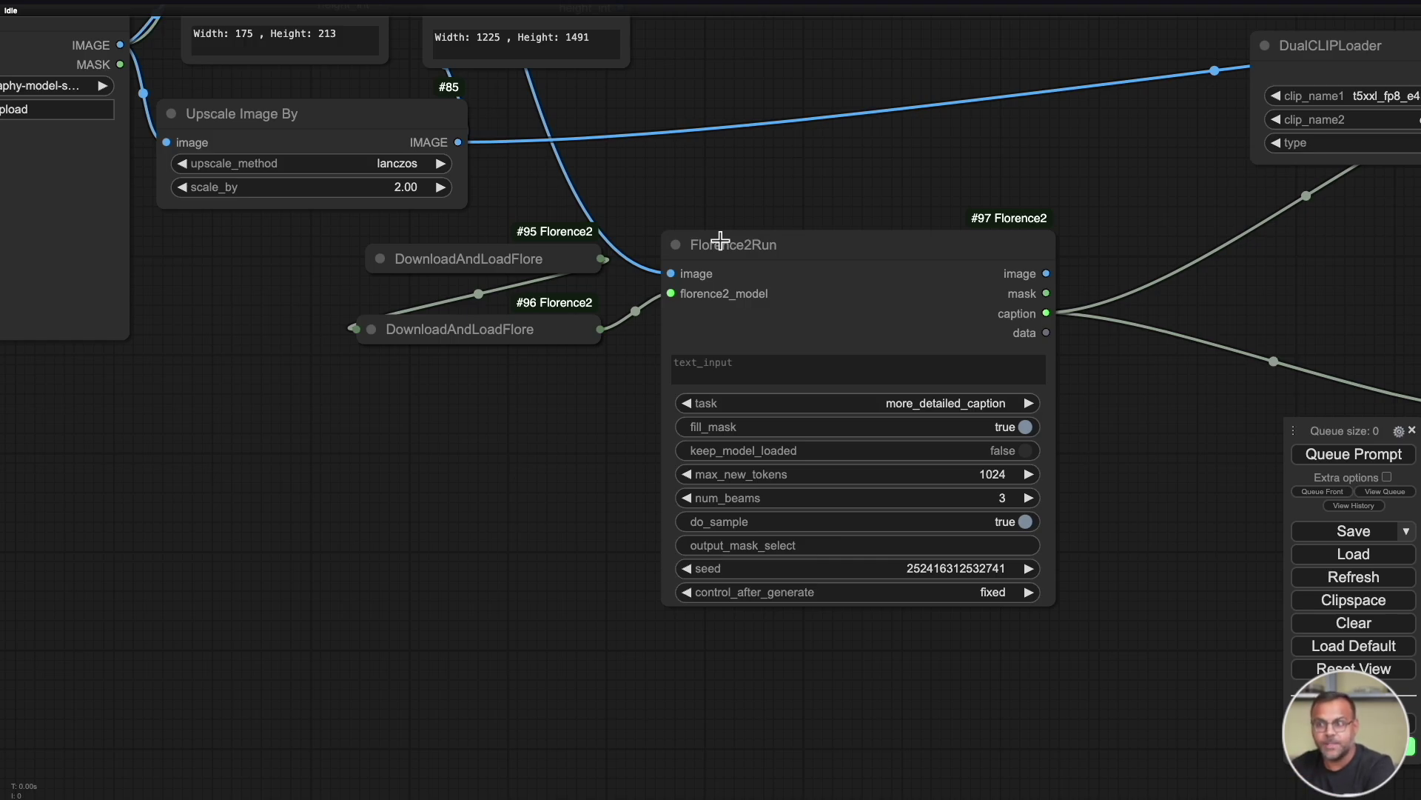
scroll(720, 240, left, 10)
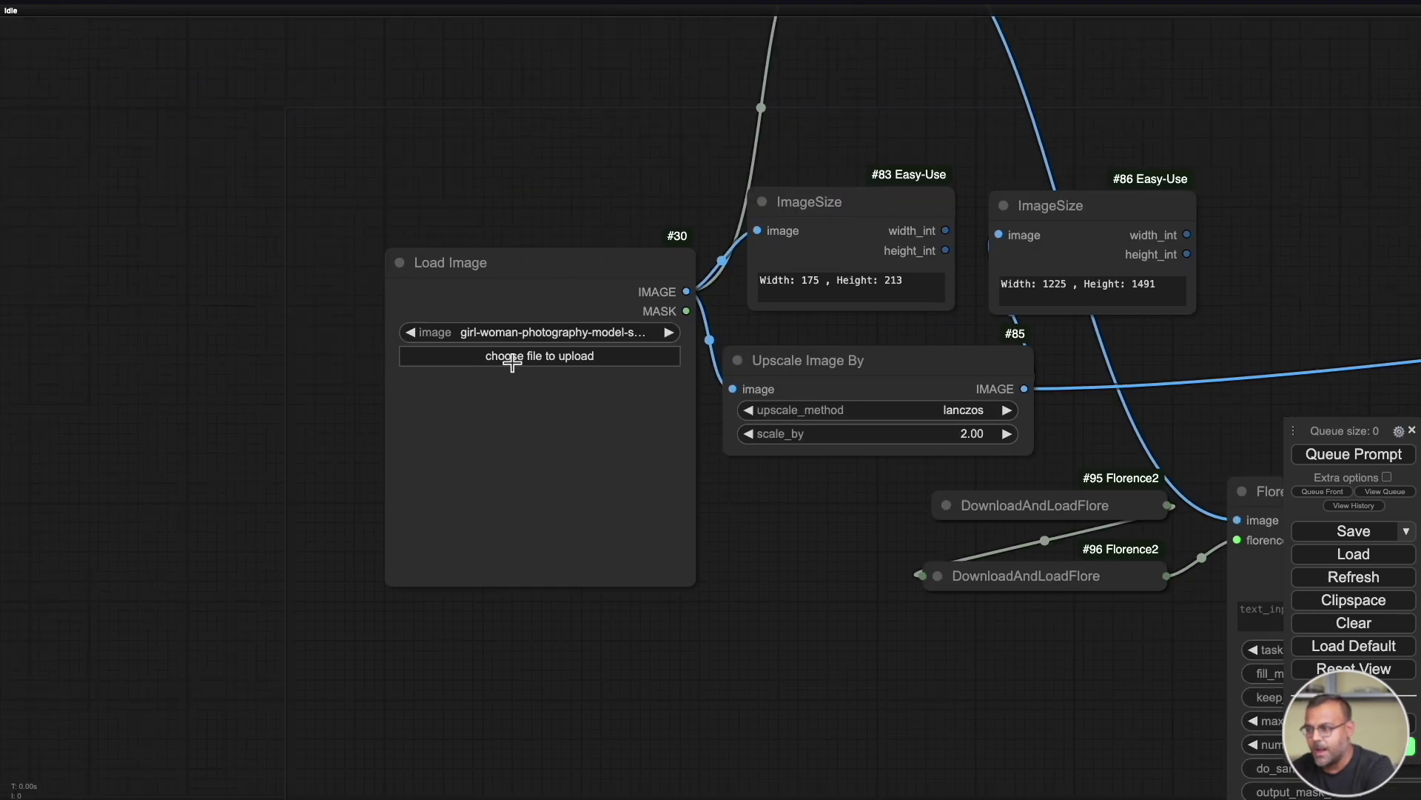
click(512, 363)
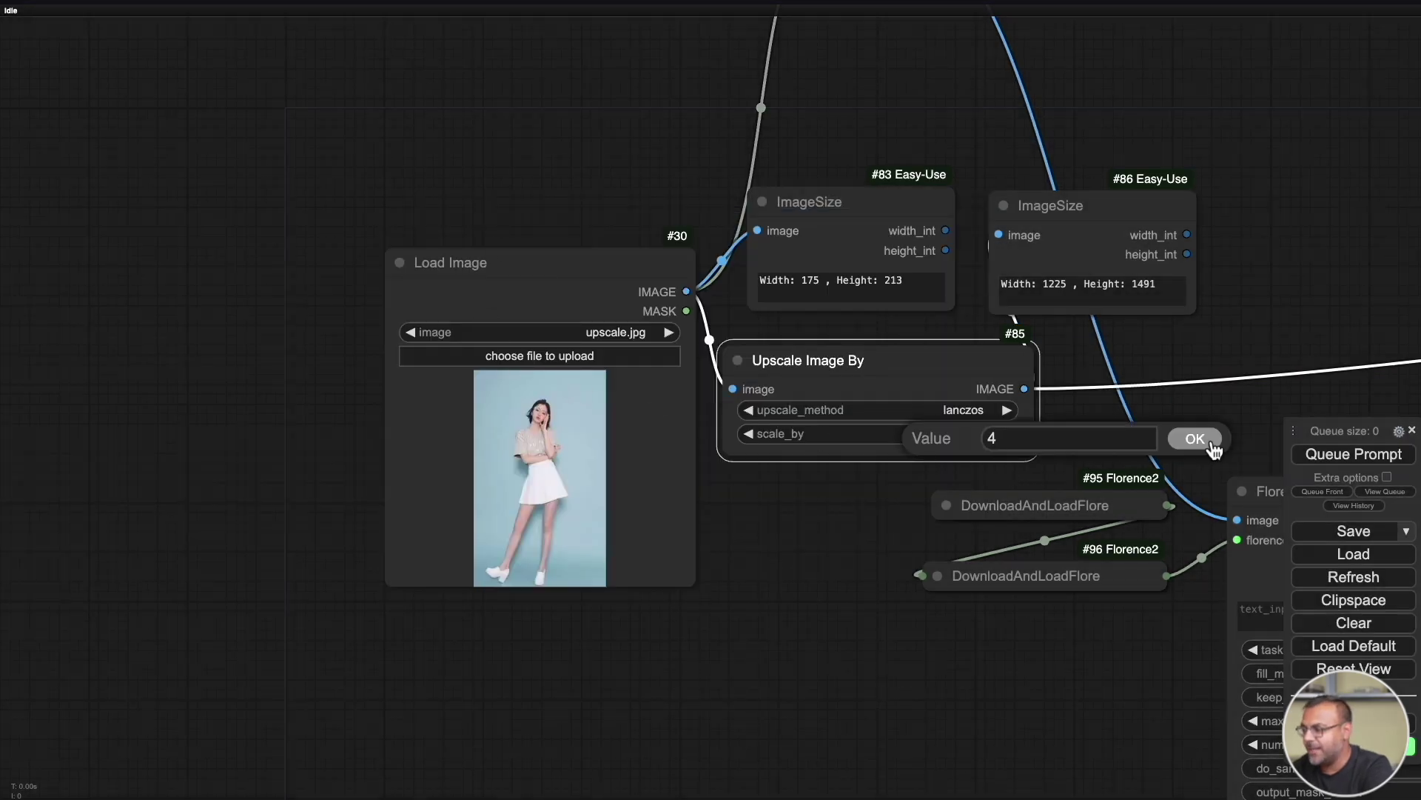
click(1194, 439)
Check the caption and ControlNet nodes, then queue the workflow
scroll(938, 609, right, 10)
scroll(580, 664, down, 4)
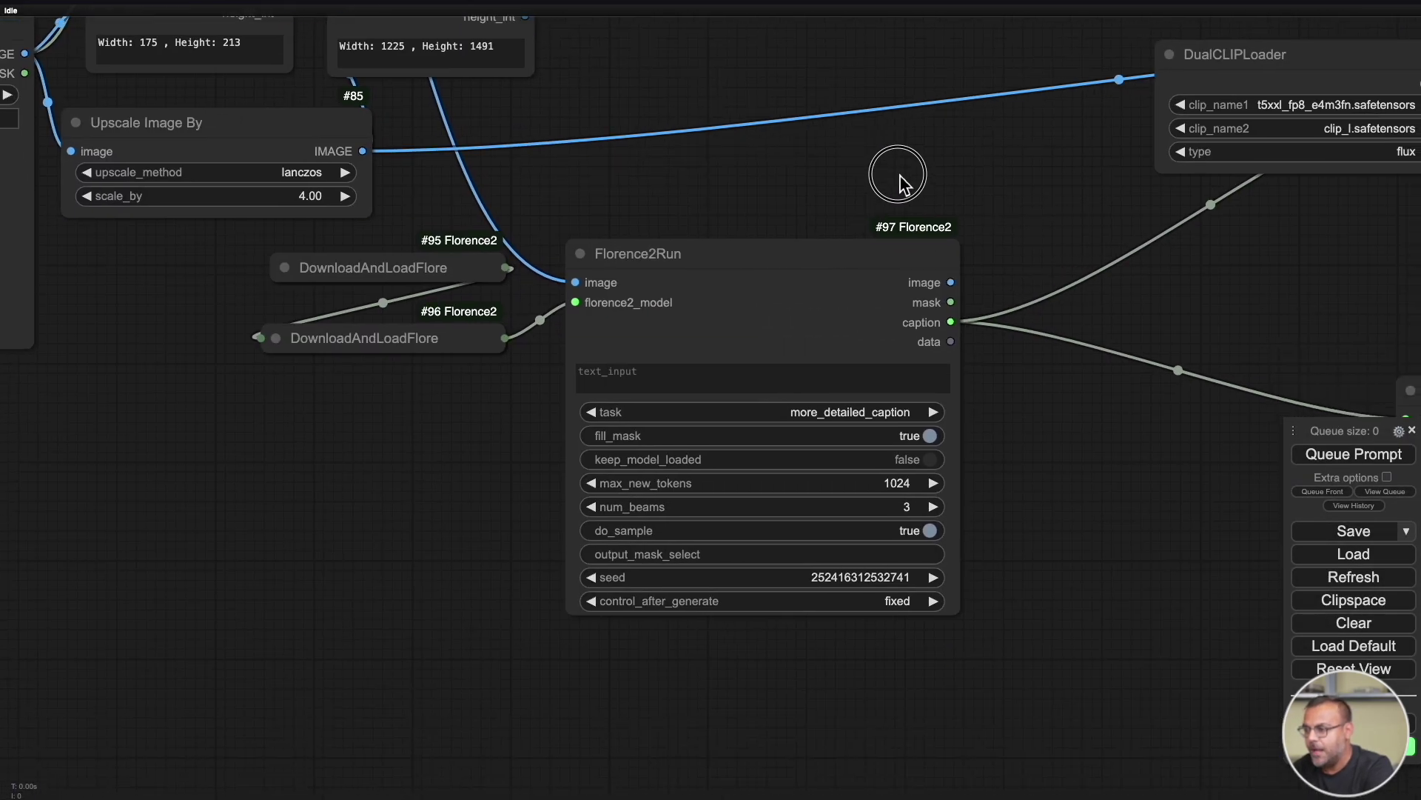
scroll(901, 181, up, 2)
scroll(787, 501, down, 5)
scroll(523, 615, left, 5)
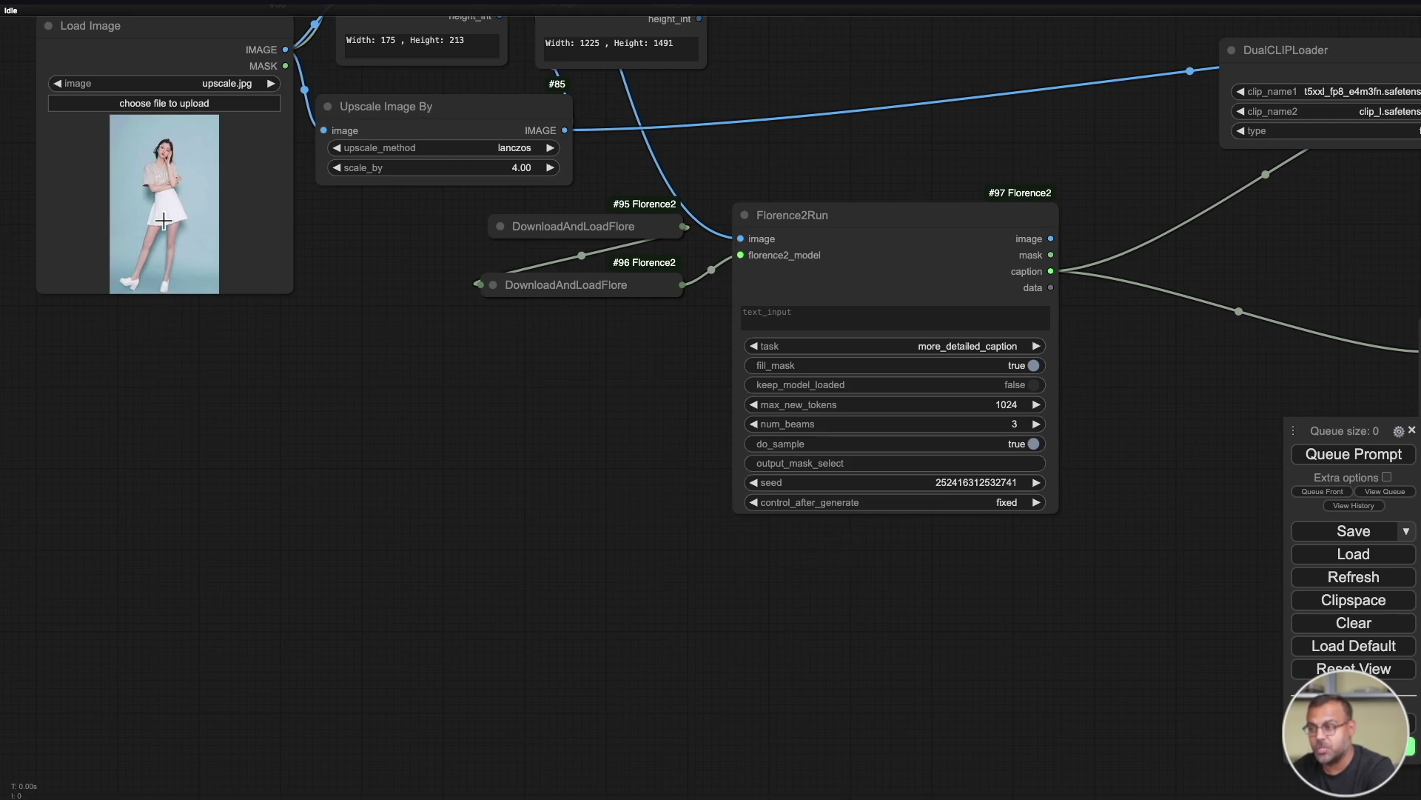
drag(1076, 561, 603, 574)
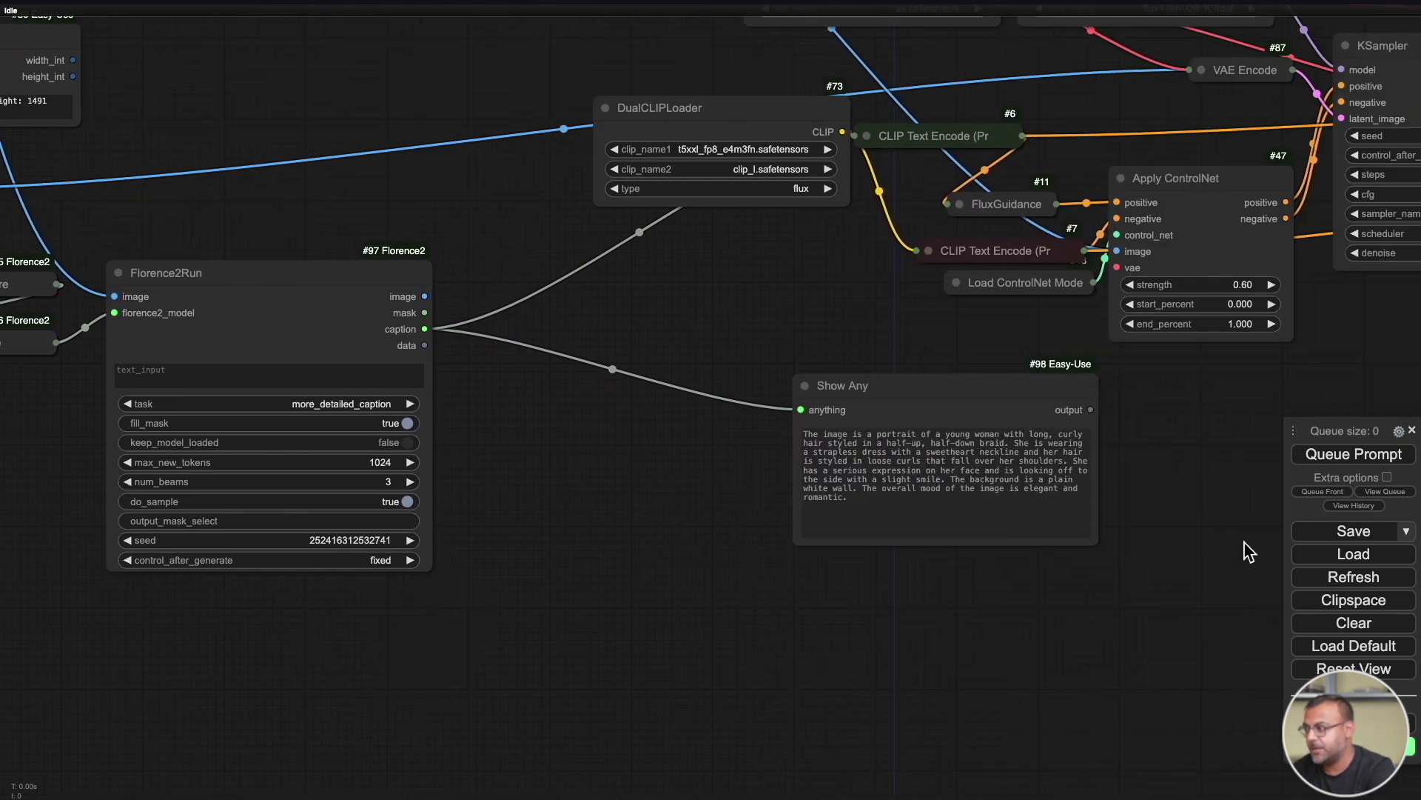
scroll(1256, 540, right, 6)
scroll(1257, 541, up, 3)
scroll(1007, 603, right, 2)
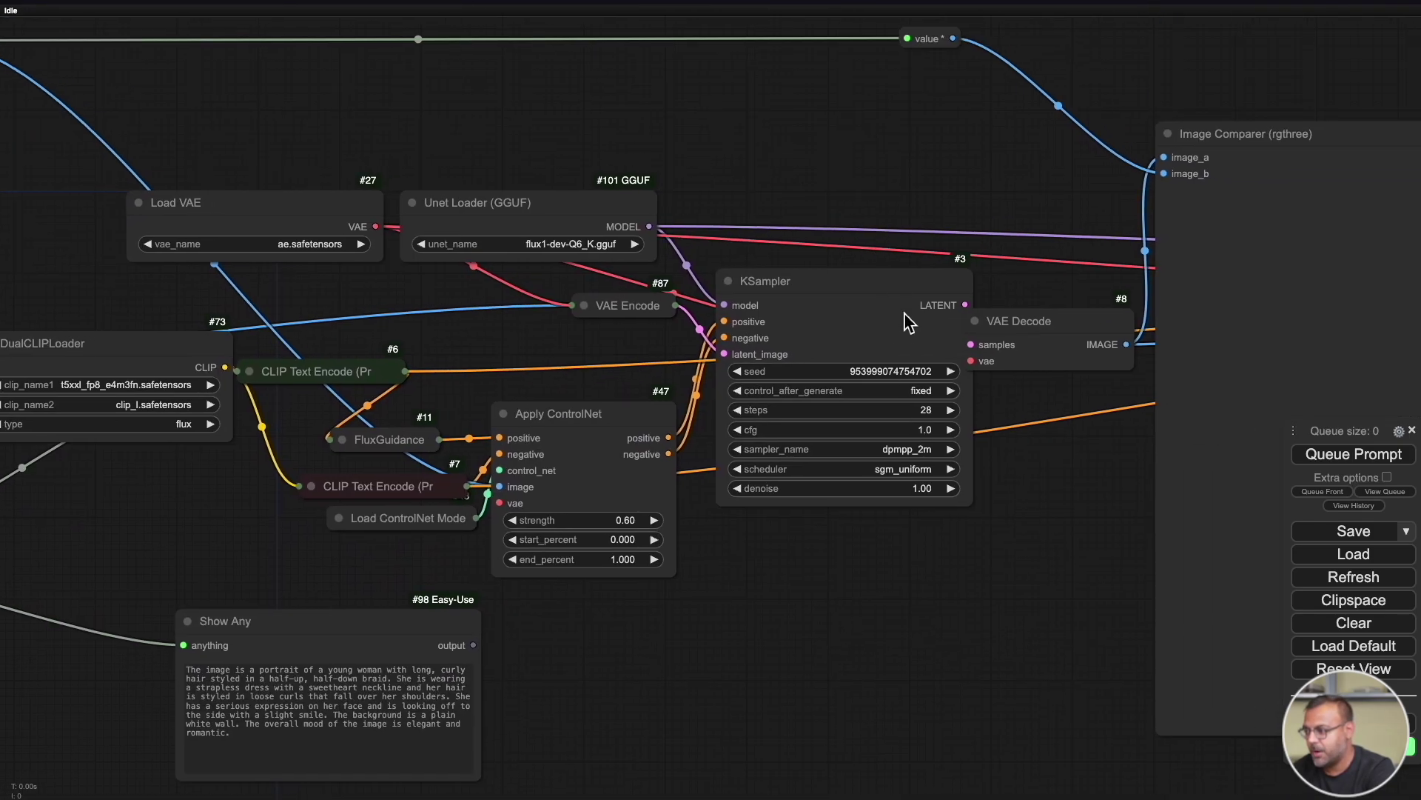
scroll(960, 528, right, 4)
scroll(960, 528, down, 3)
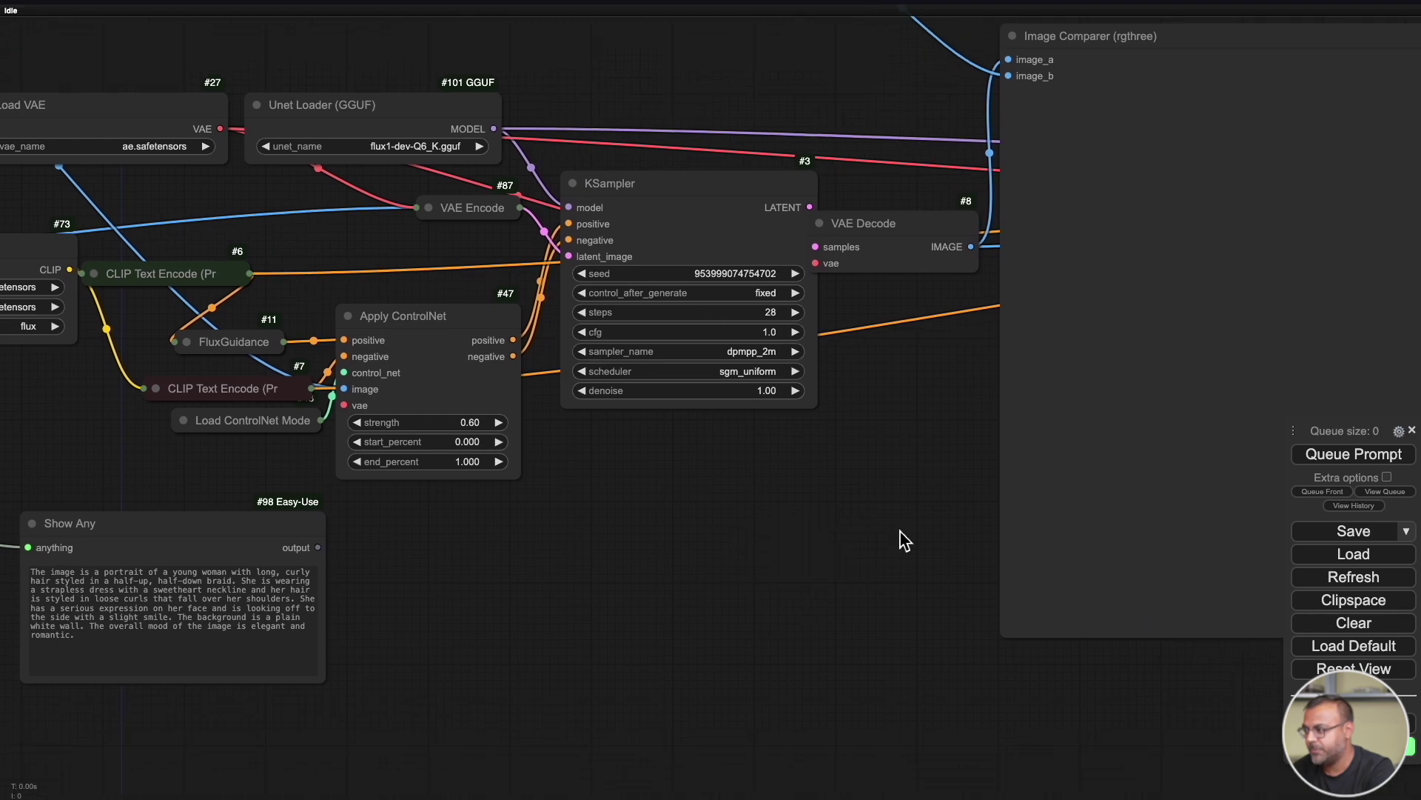
click(1354, 454)
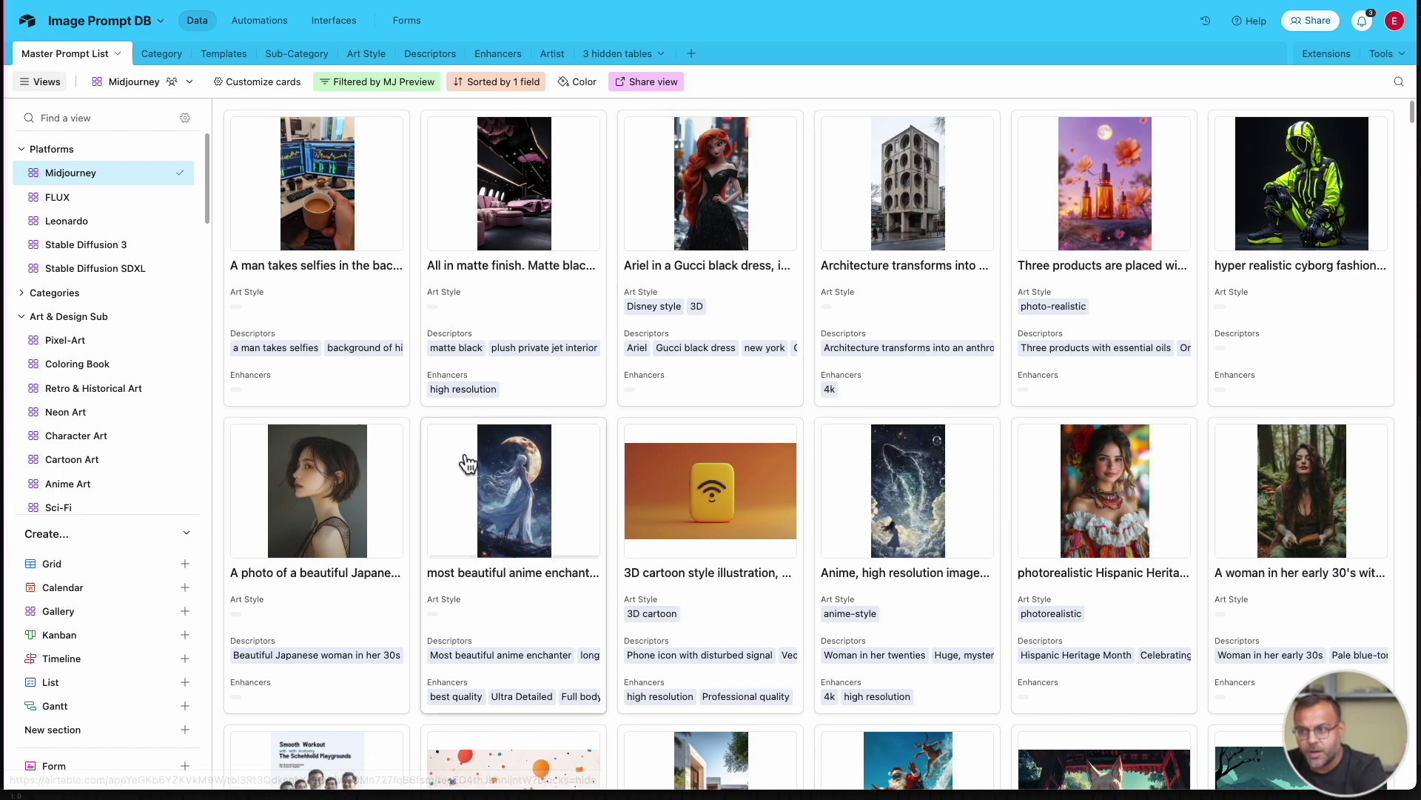
scroll(116, 320, down, 1)
scroll(116, 320, down, 3)
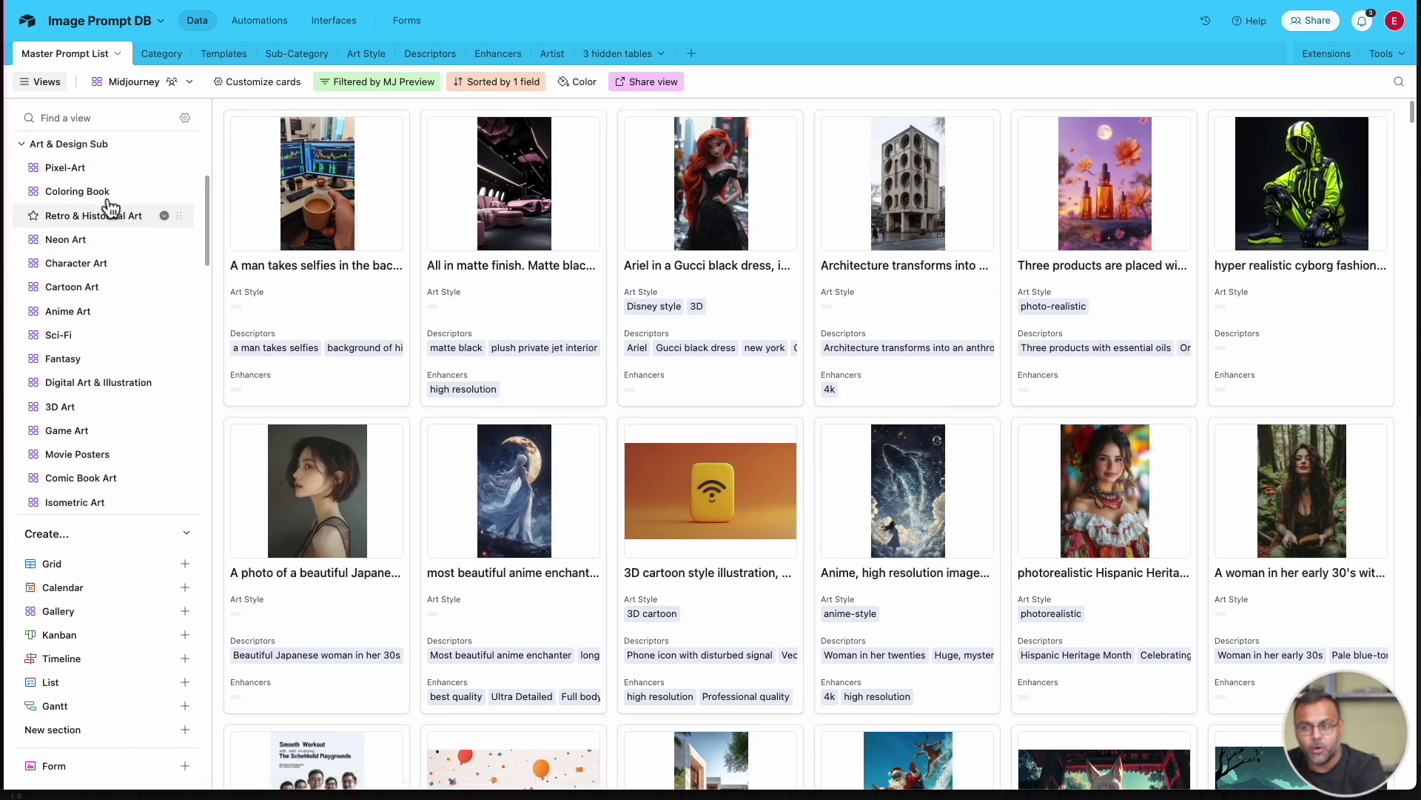
scroll(115, 393, down, 3)
scroll(112, 393, up, 6)
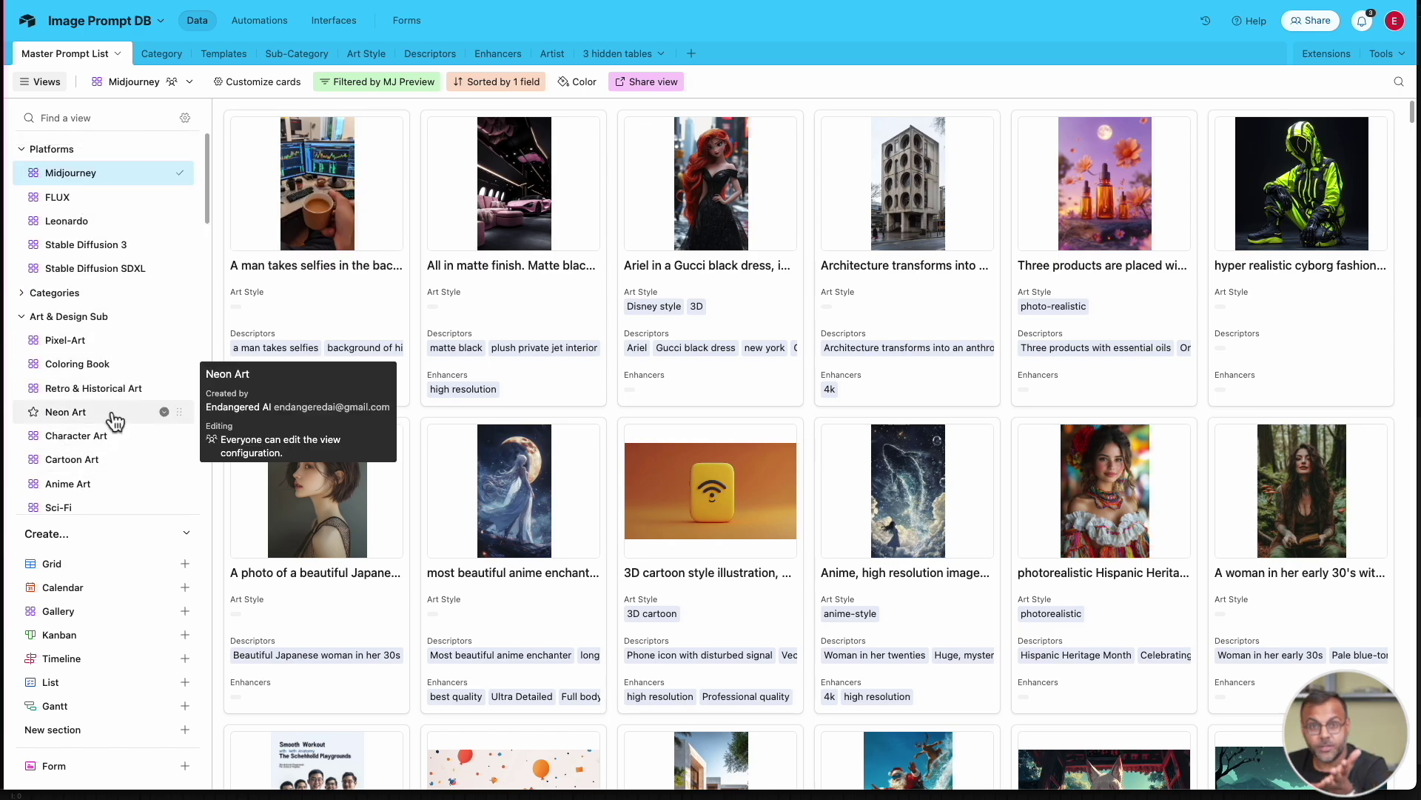
scroll(114, 421, down, 8)
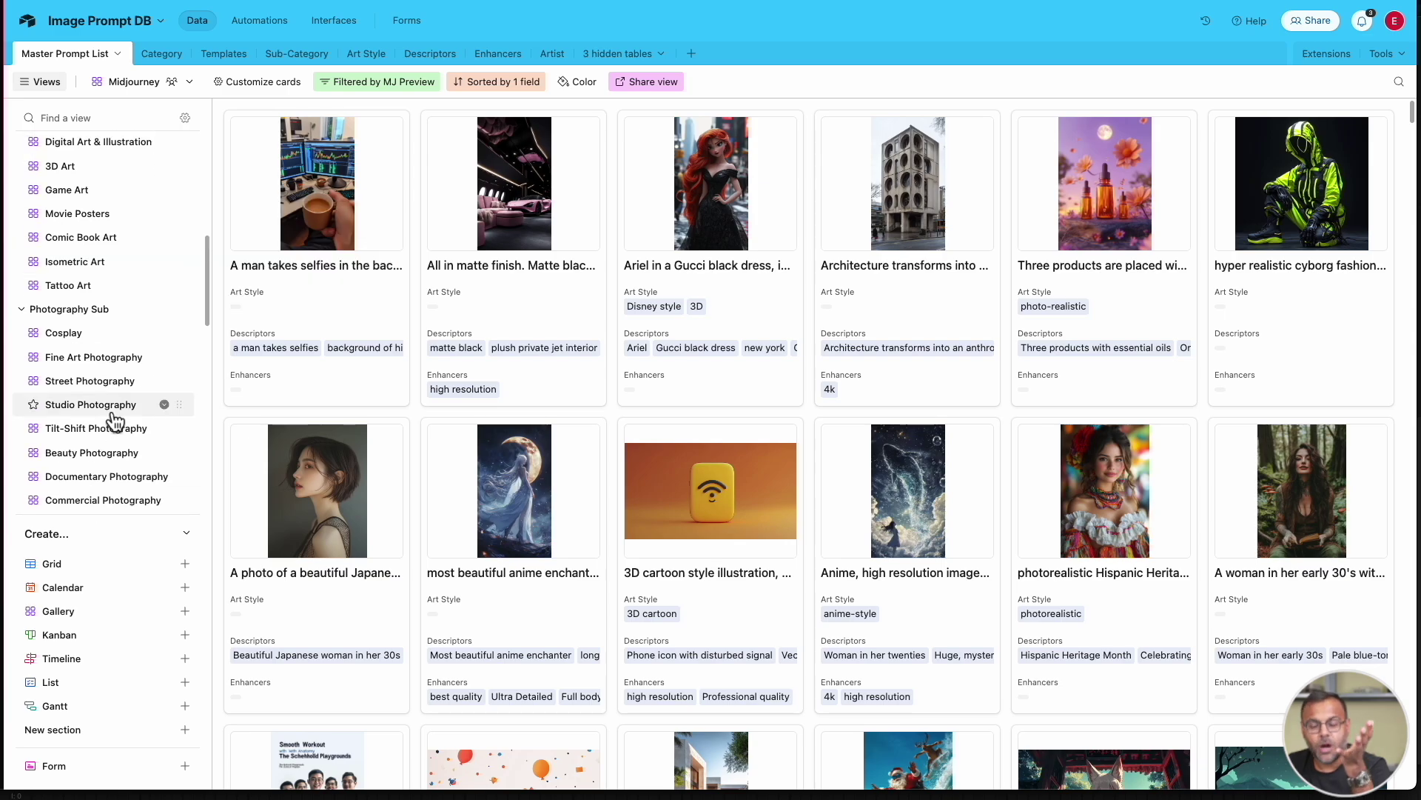
scroll(115, 421, down, 10)
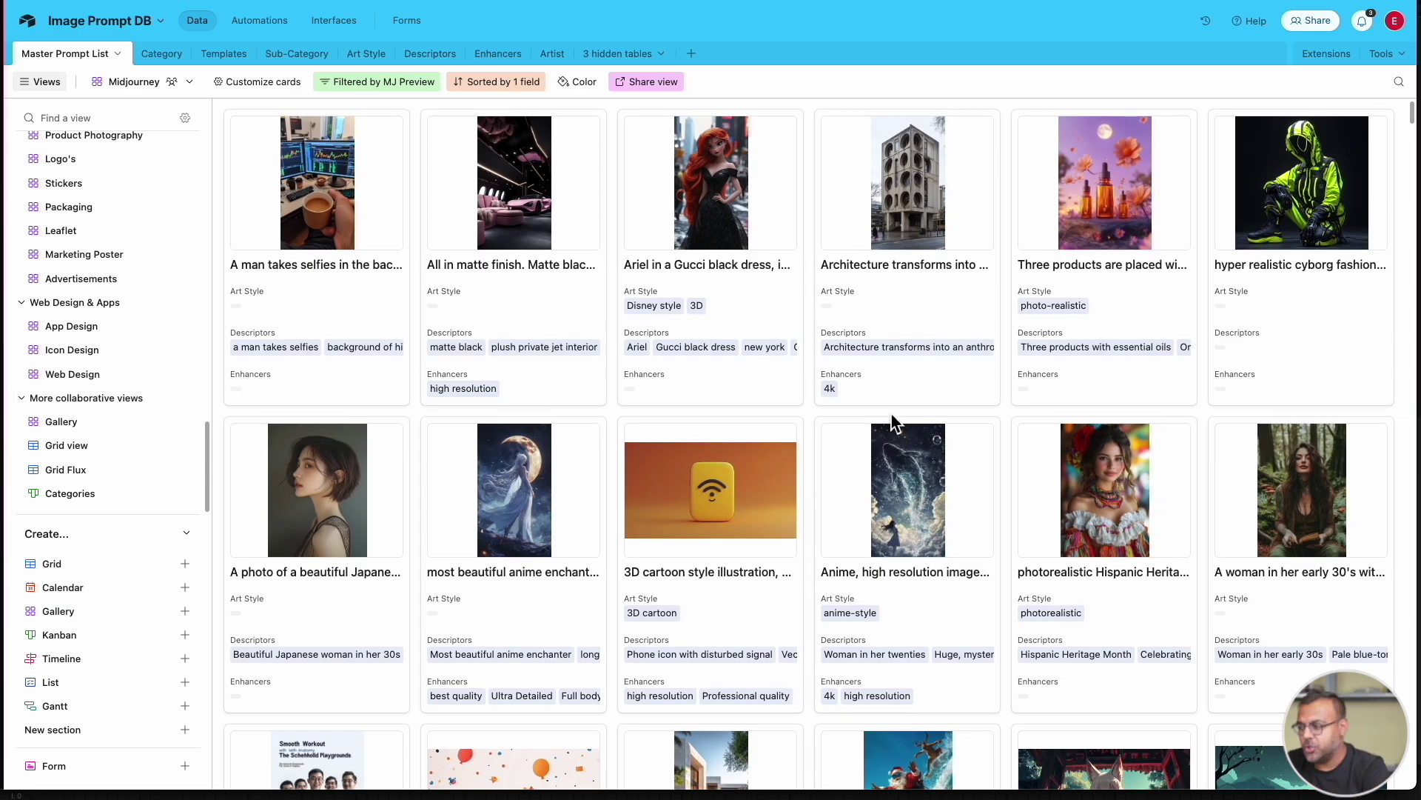
scroll(1078, 511, down, 2)
scroll(1077, 511, down, 4)
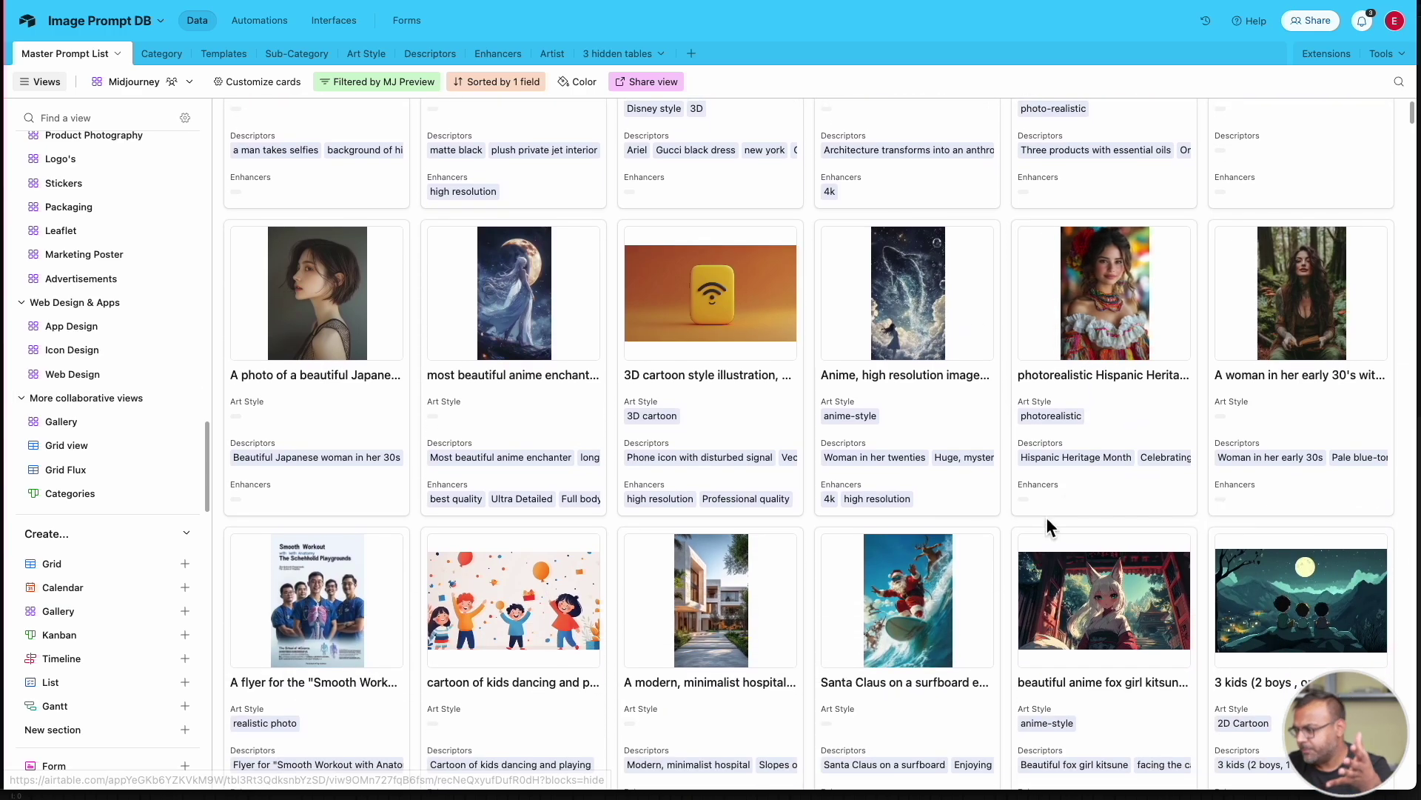
Open the Santa Claus surfboard record and page through its Midjourney preview images
click(866, 607)
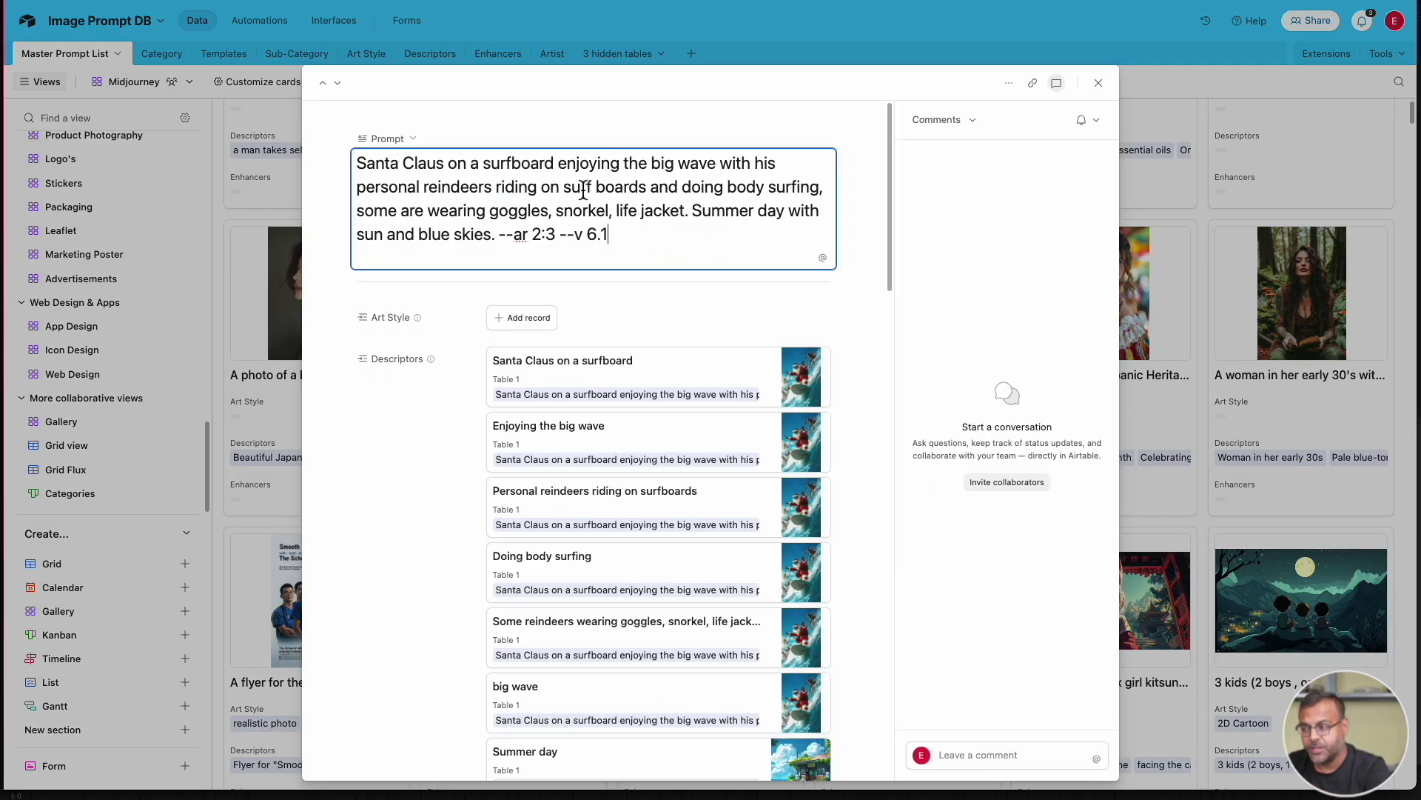
scroll(788, 196, down, 10)
click(567, 382)
click(1152, 319)
click(1152, 318)
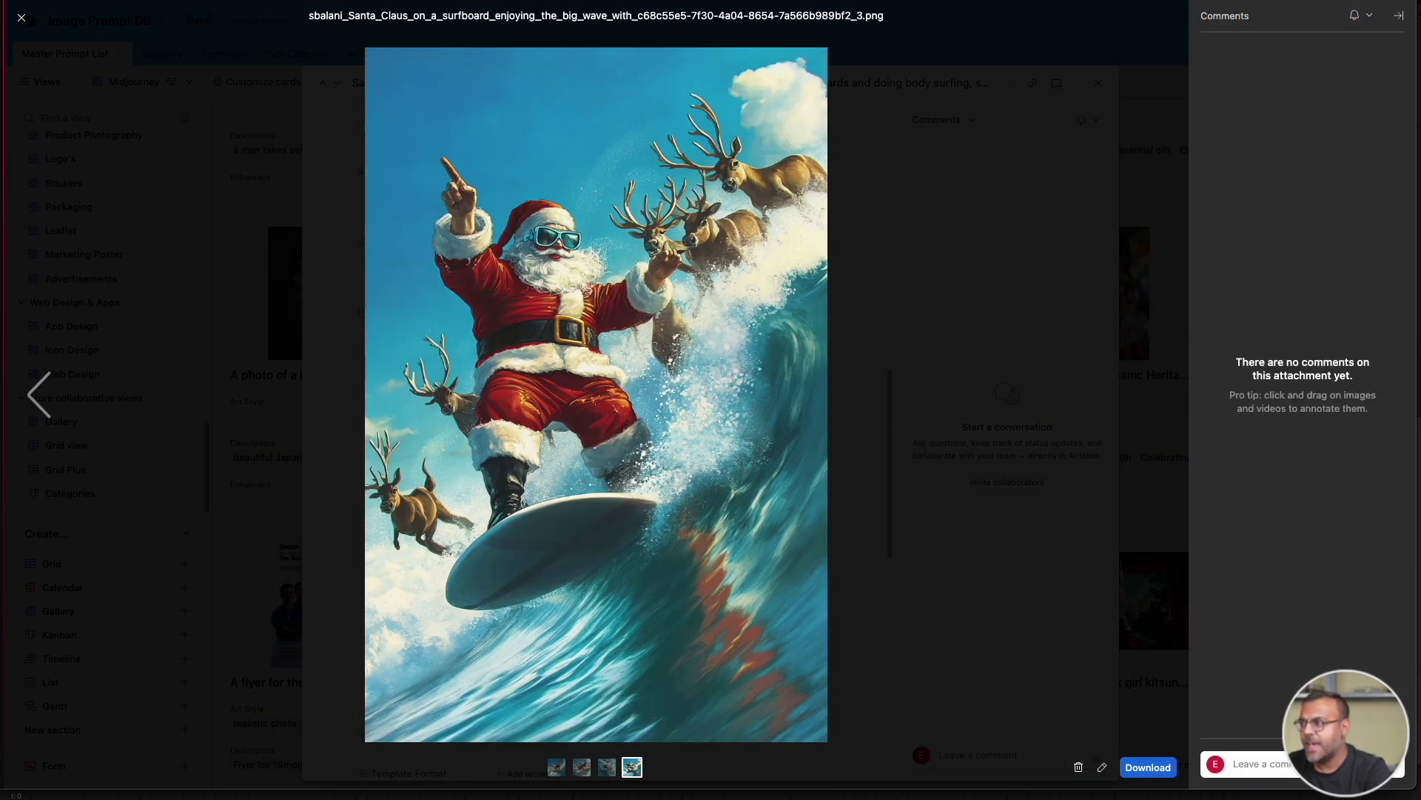
key(Escape)
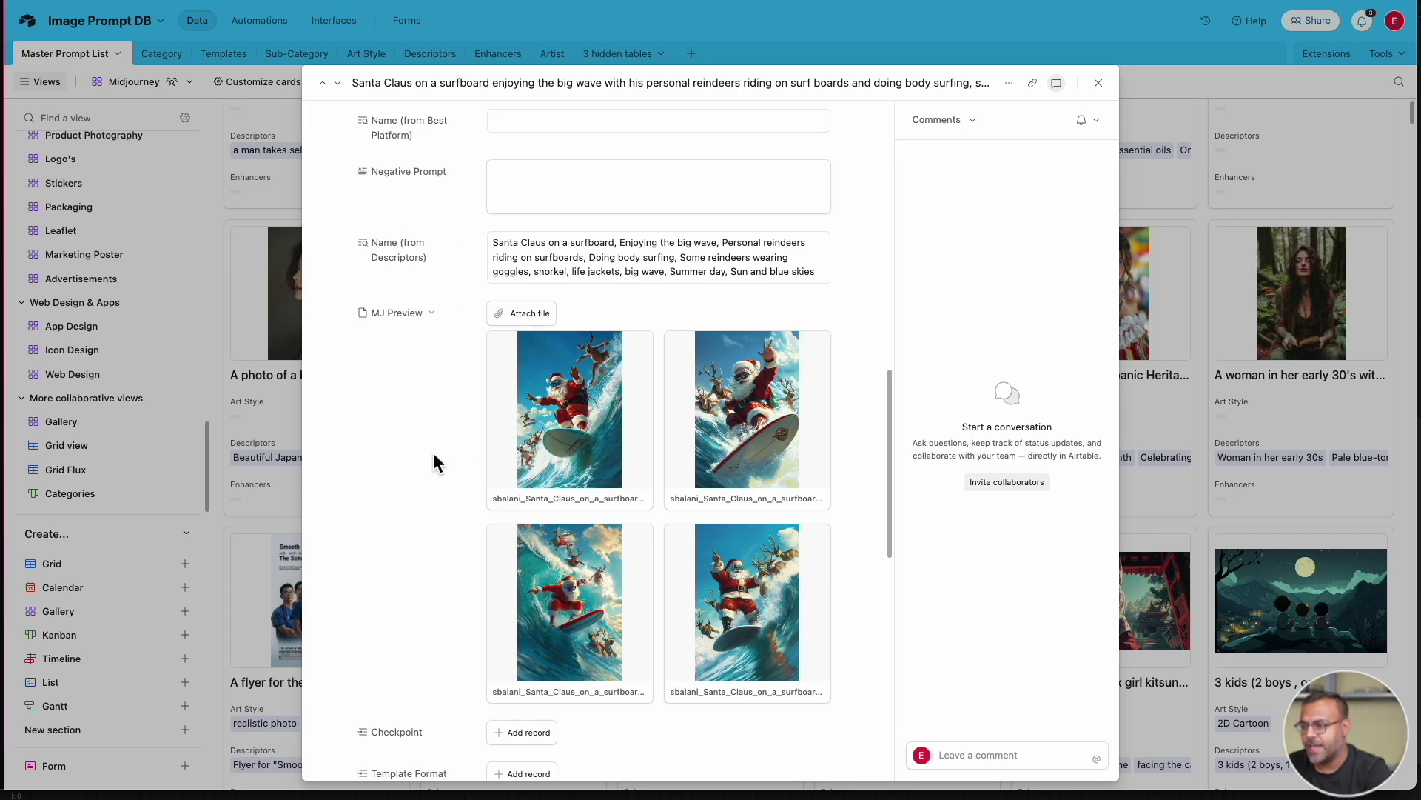
Scroll through the record's fields to view its Flux preview images
scroll(415, 510, down, 3)
scroll(434, 531, up, 2)
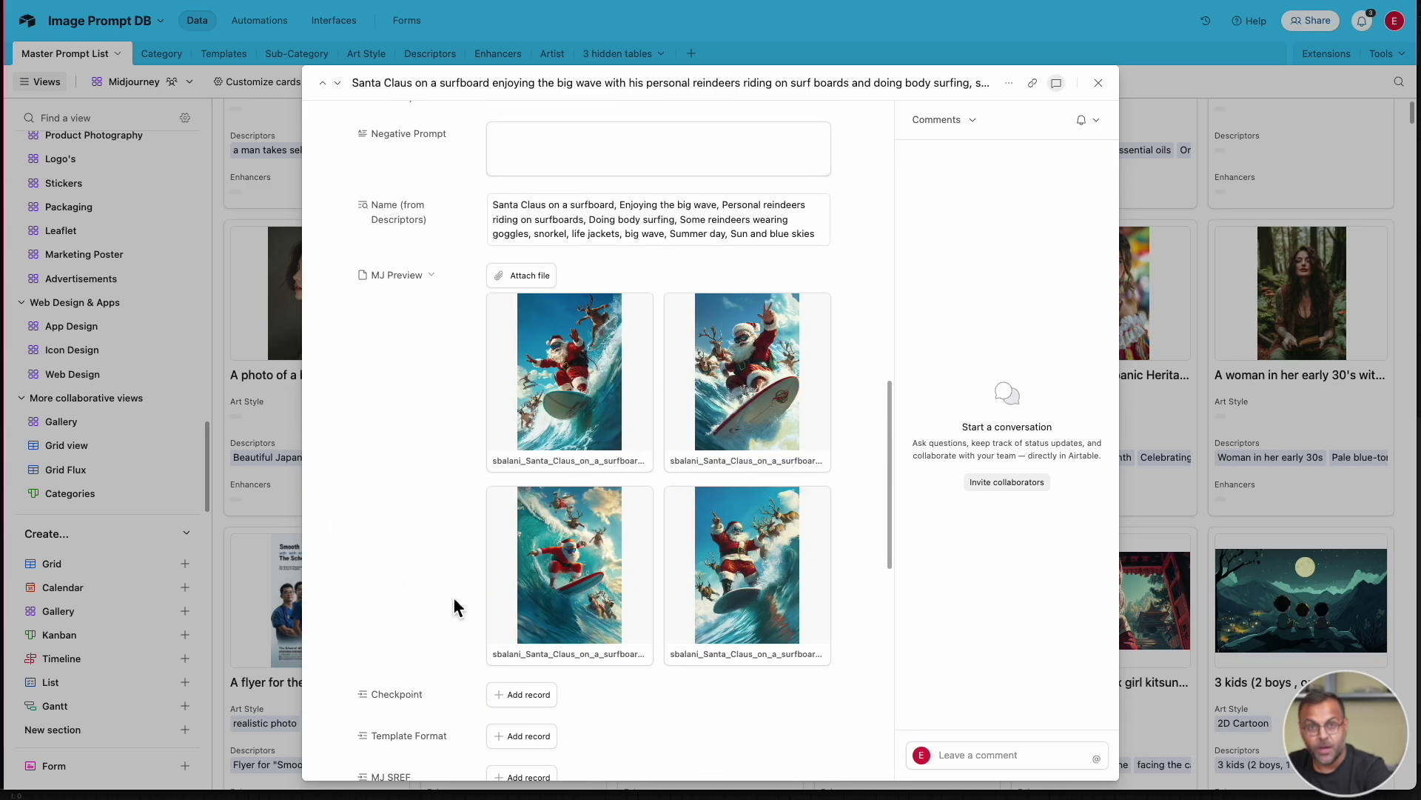
scroll(592, 577, down, 10)
scroll(584, 555, down, 2)
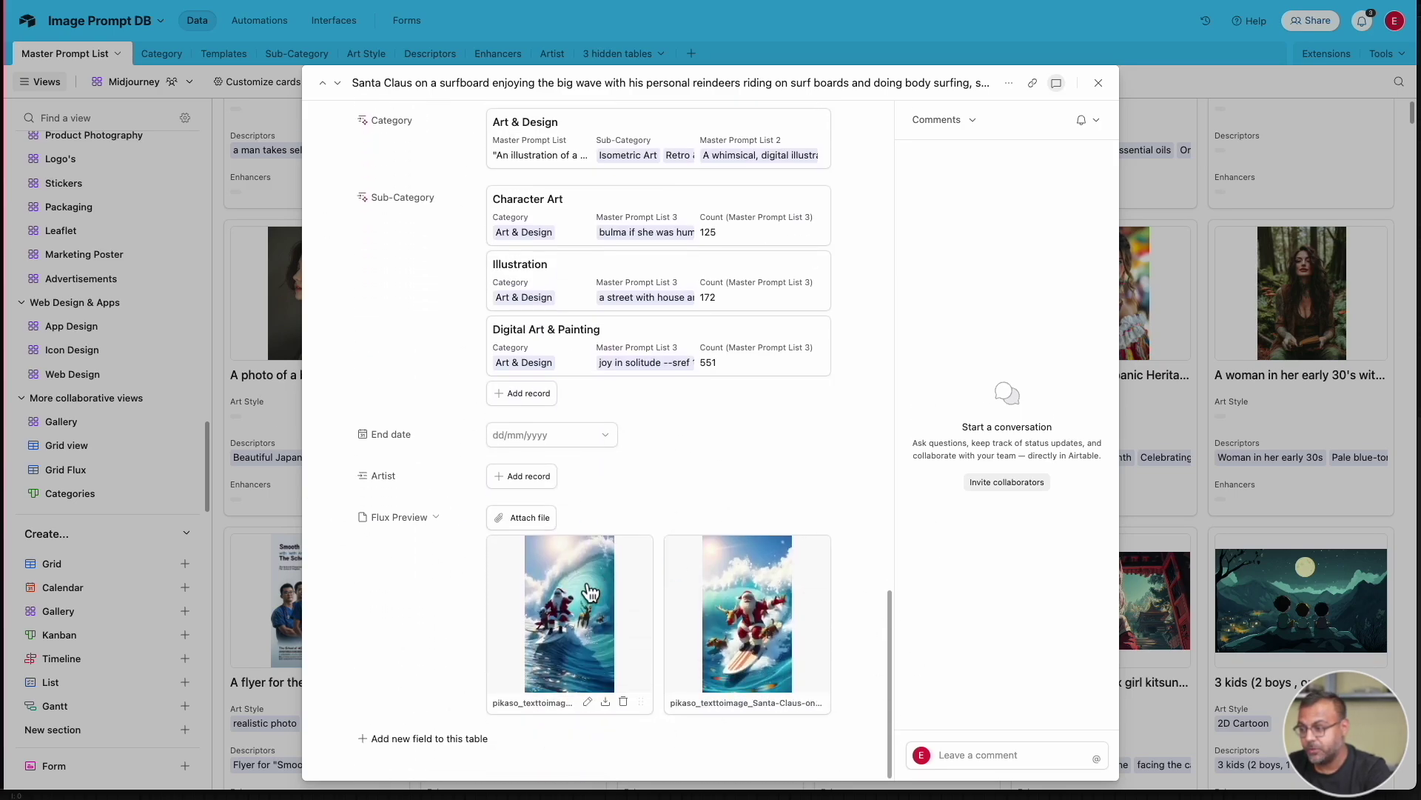
scroll(652, 577, up, 15)
scroll(650, 565, up, 4)
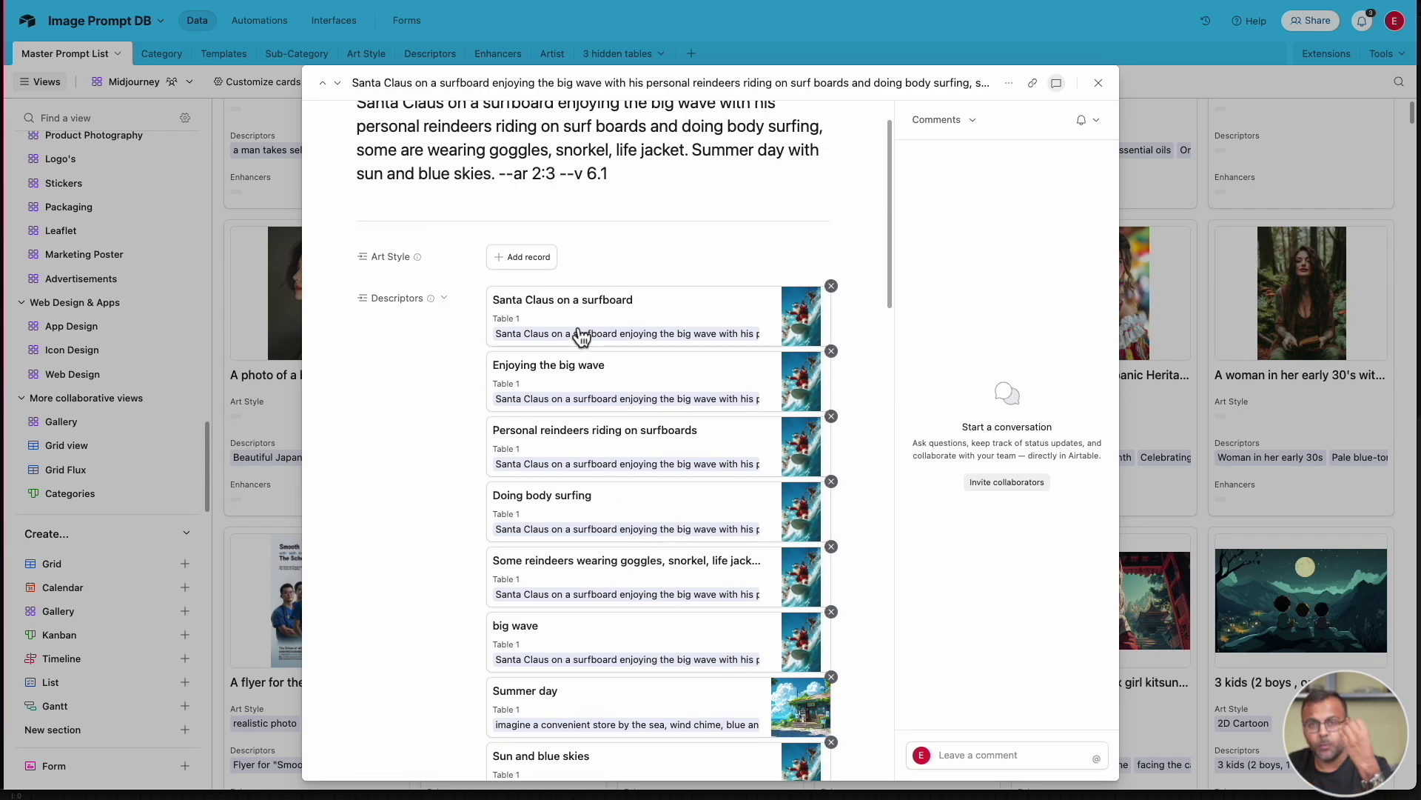
scroll(580, 337, down, 5)
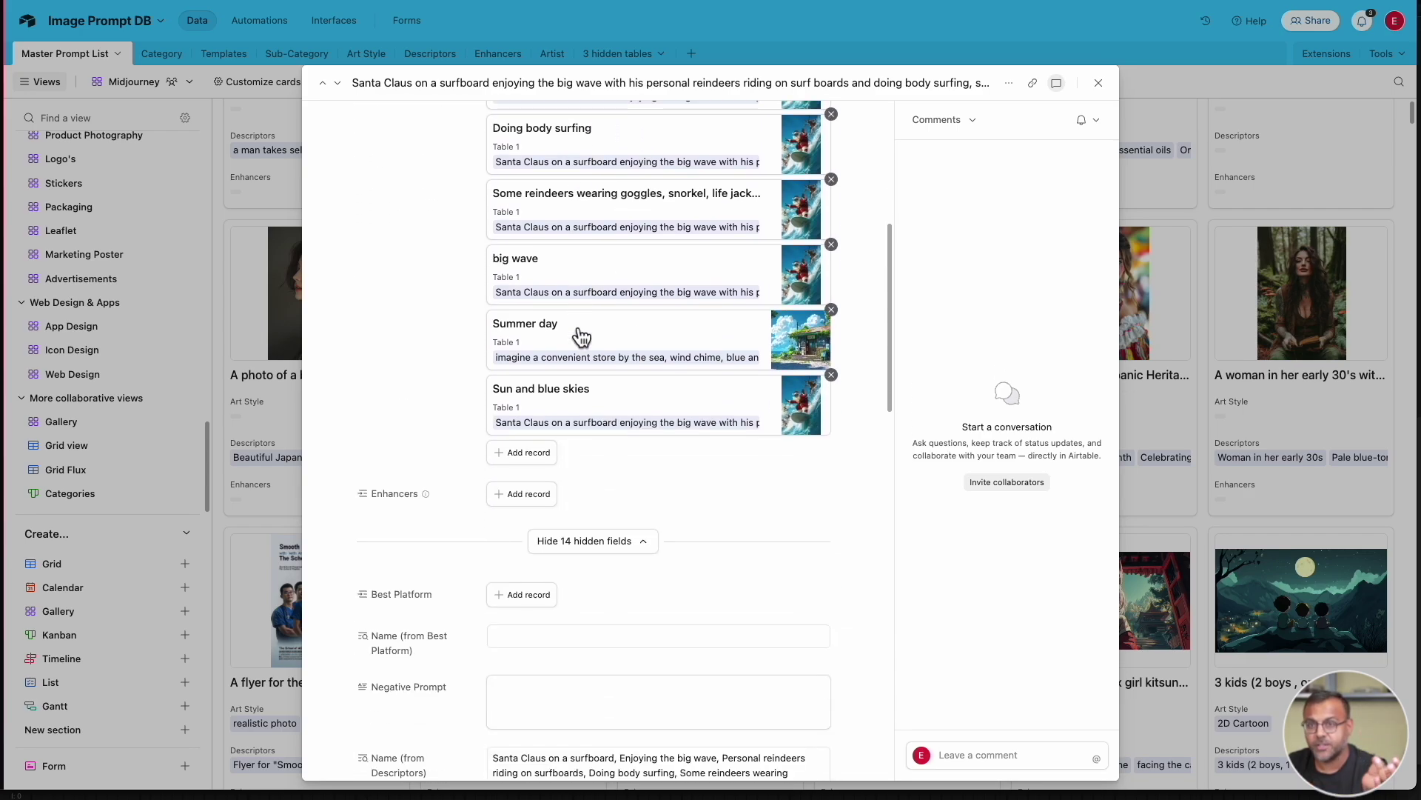
scroll(595, 306, down, 2)
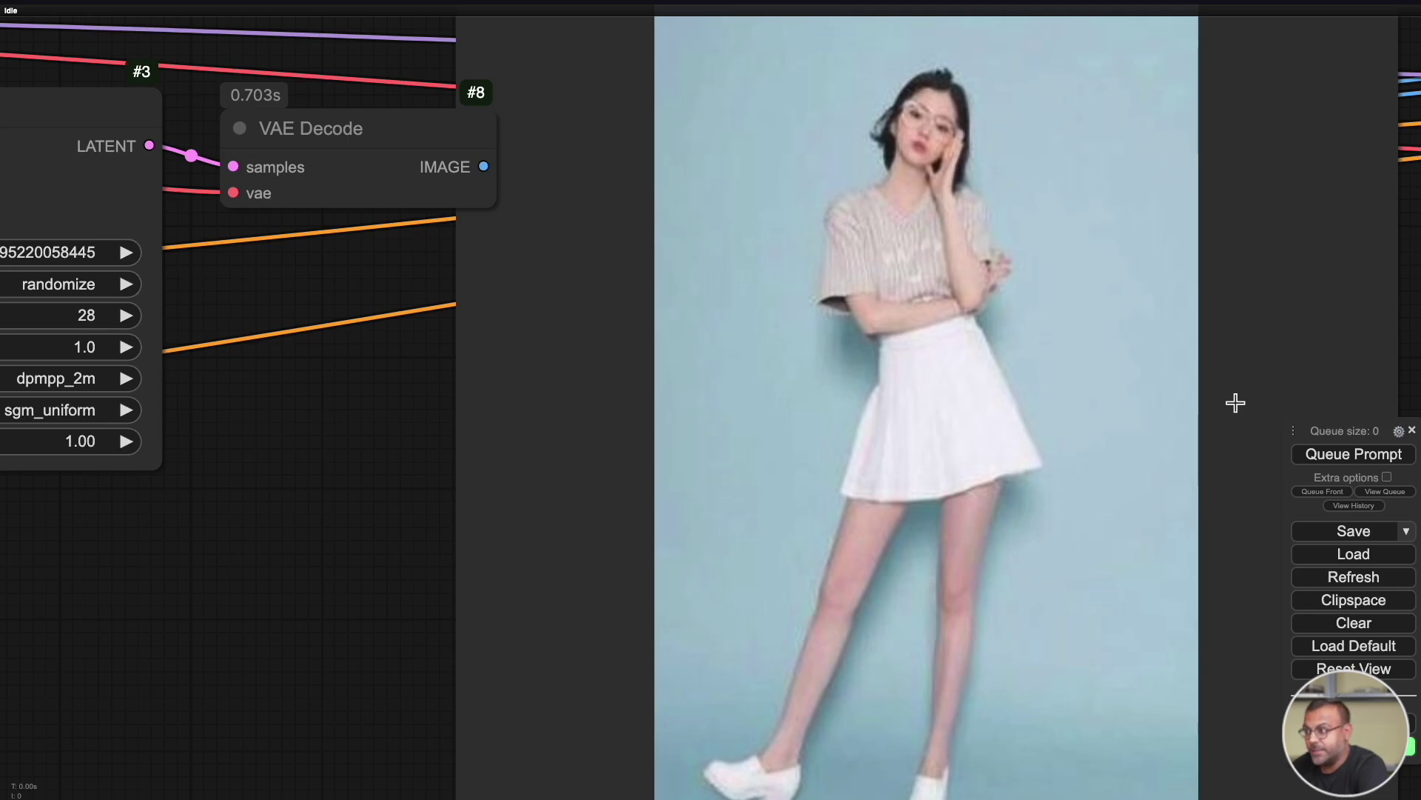
drag(222, 561, 746, 555)
scroll(944, 633, down, 4)
scroll(904, 460, down, 4)
scroll(701, 244, left, 8)
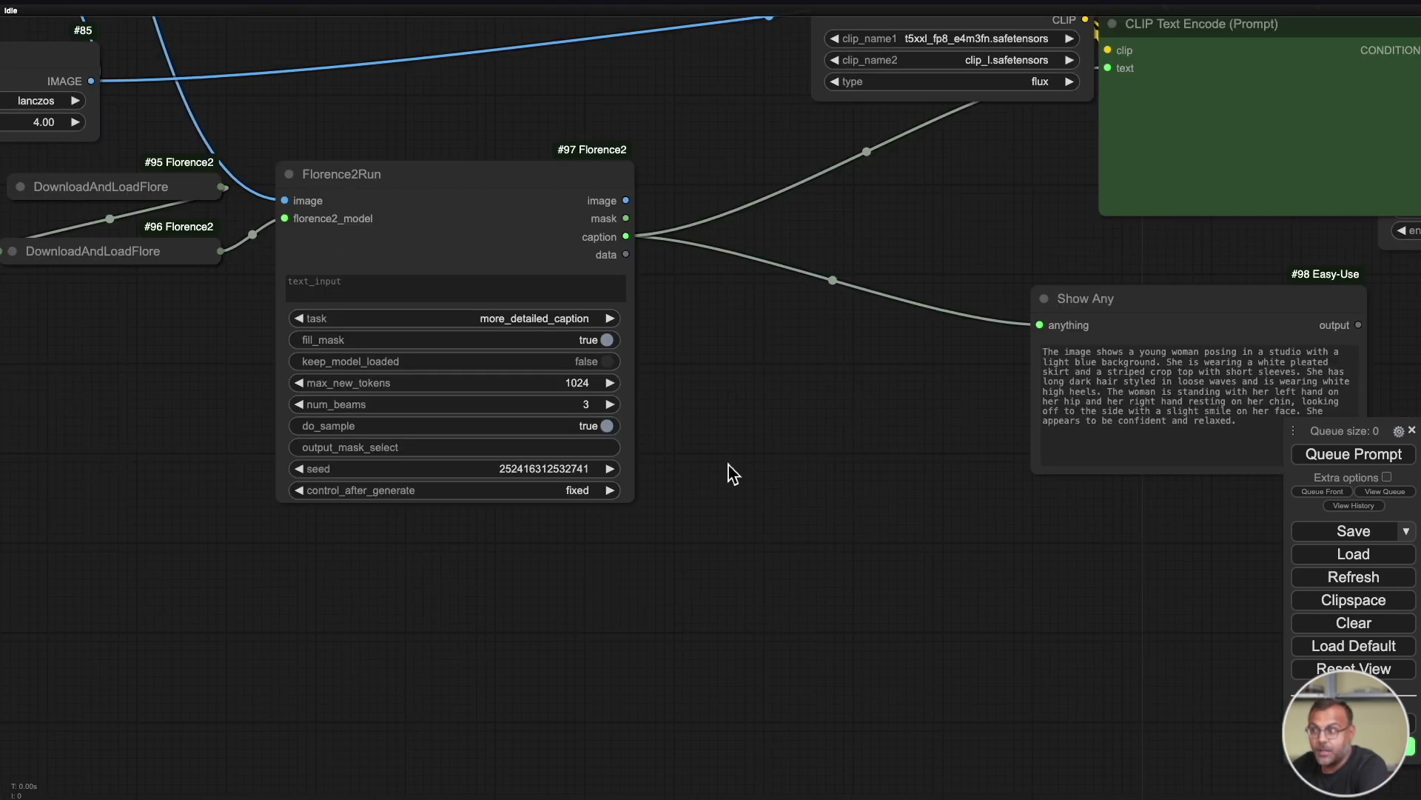
scroll(740, 428, right, 6)
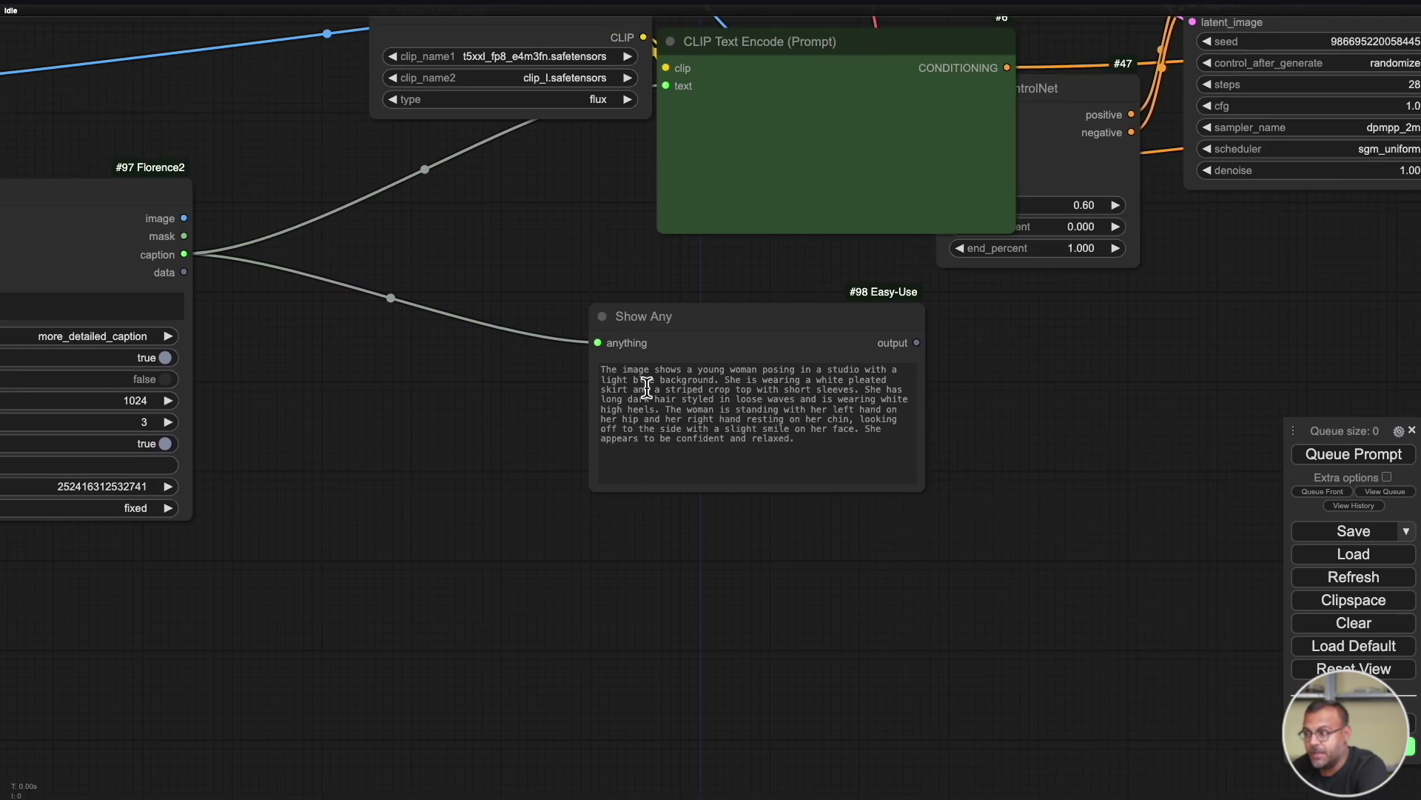
drag(965, 482, 594, 412)
scroll(1147, 107, up, 3)
drag(248, 676, 325, 680)
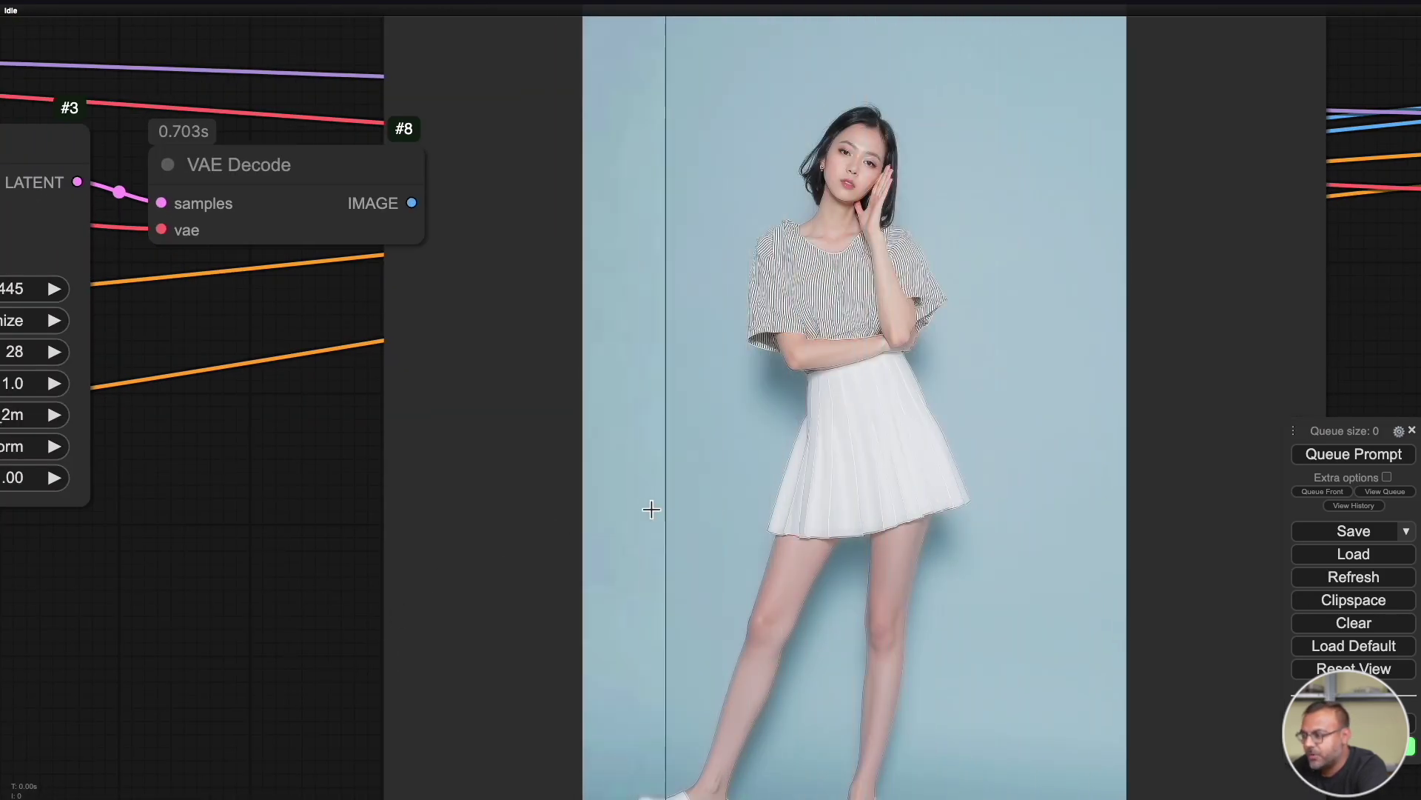
mouse_move(273, 630)
mouse_down()
mouse_move(197, 604)
mouse_move(191, 537)
mouse_move(184, 596)
mouse_up()
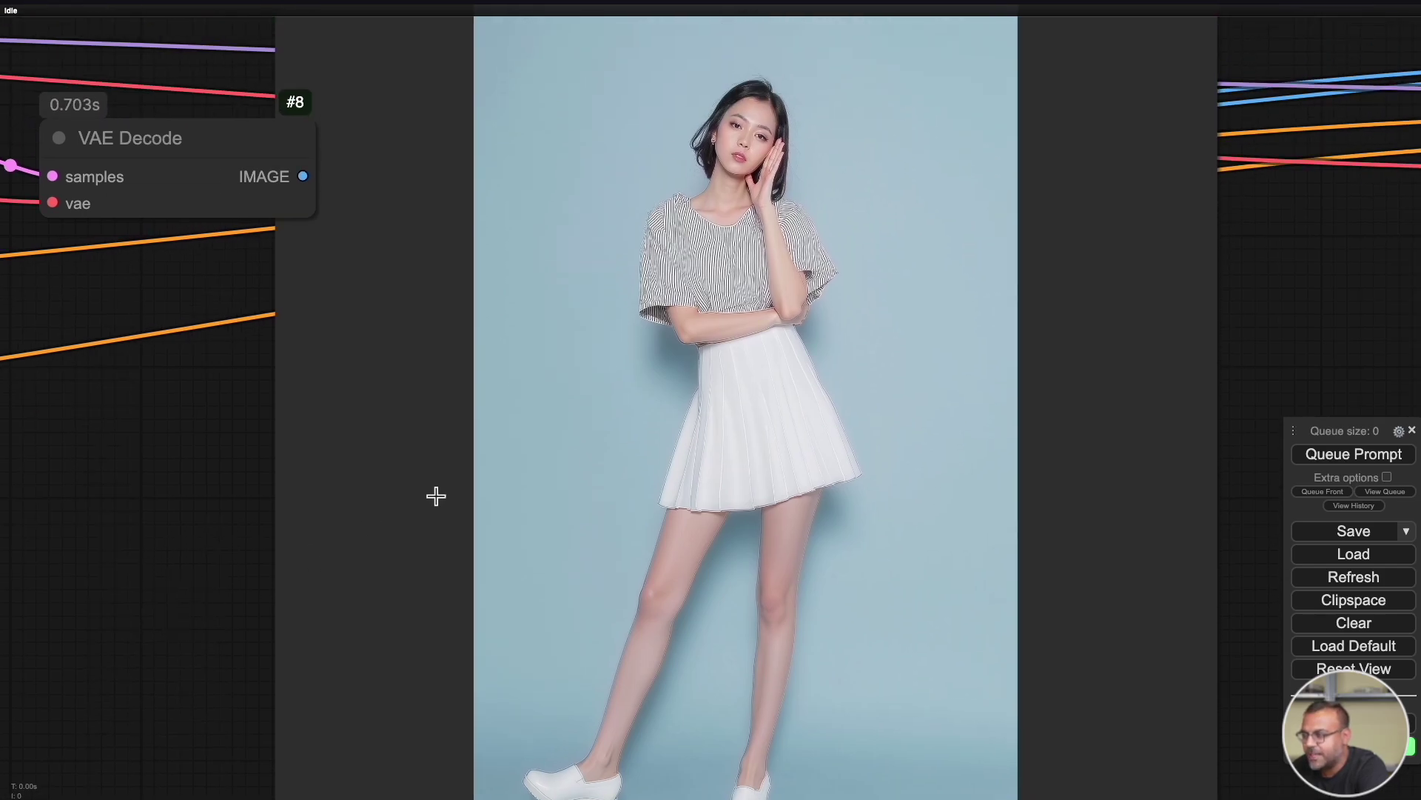
scroll(445, 490, up, 4)
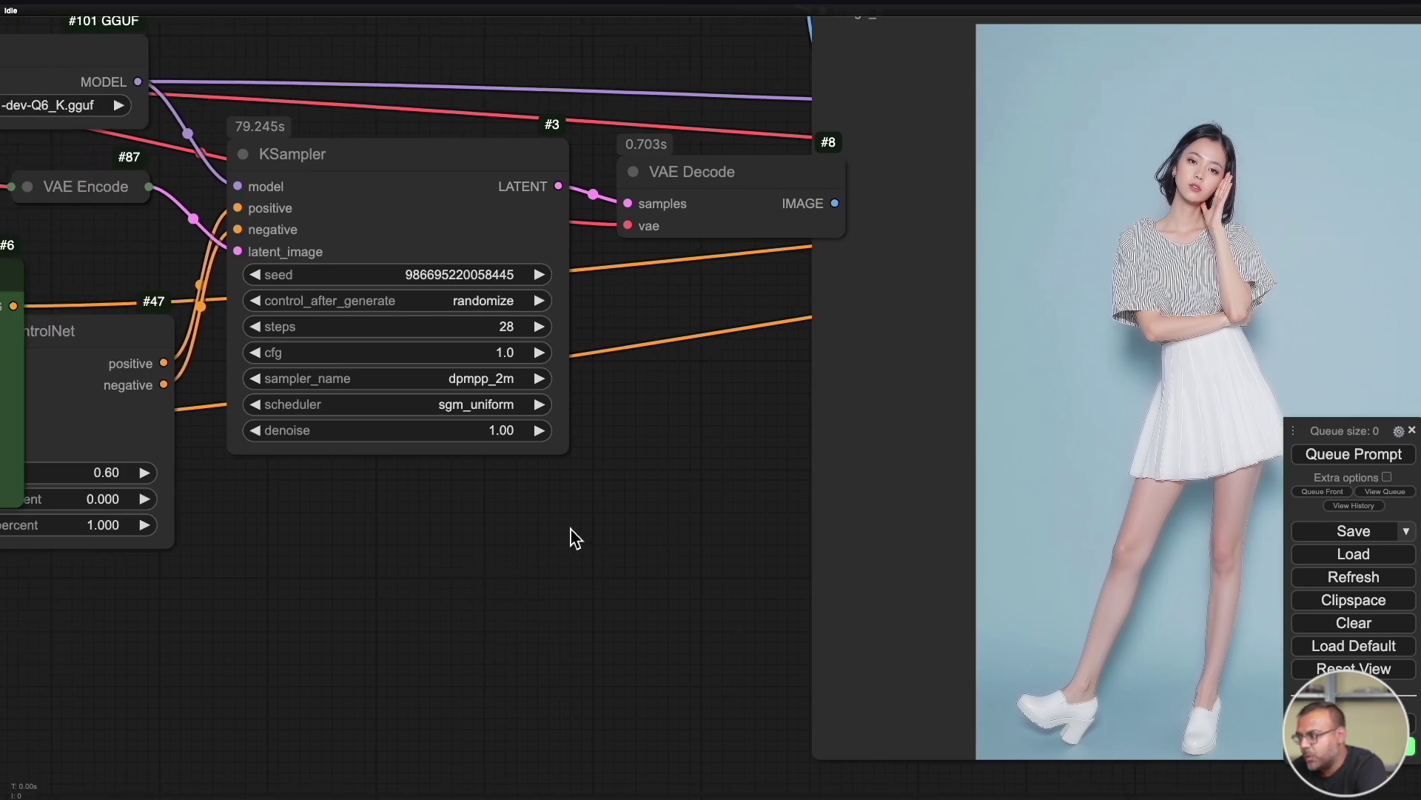
Move the Apply ControlNet node and raise its strength from 0.60 to 0.80
scroll(726, 676, down, 3)
scroll(593, 685, up, 5)
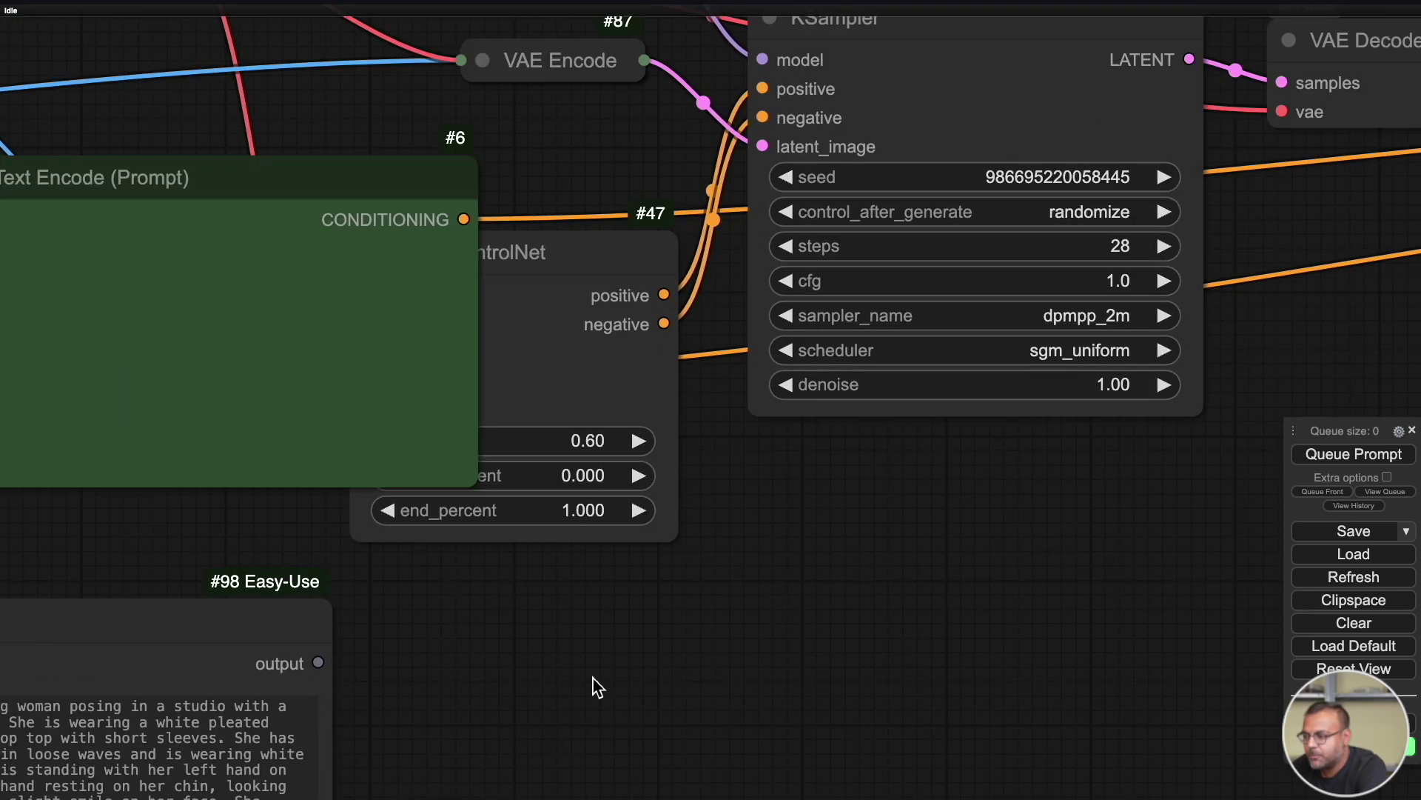
drag(548, 267, 647, 296)
scroll(755, 631, up, 2)
scroll(782, 647, down, 4)
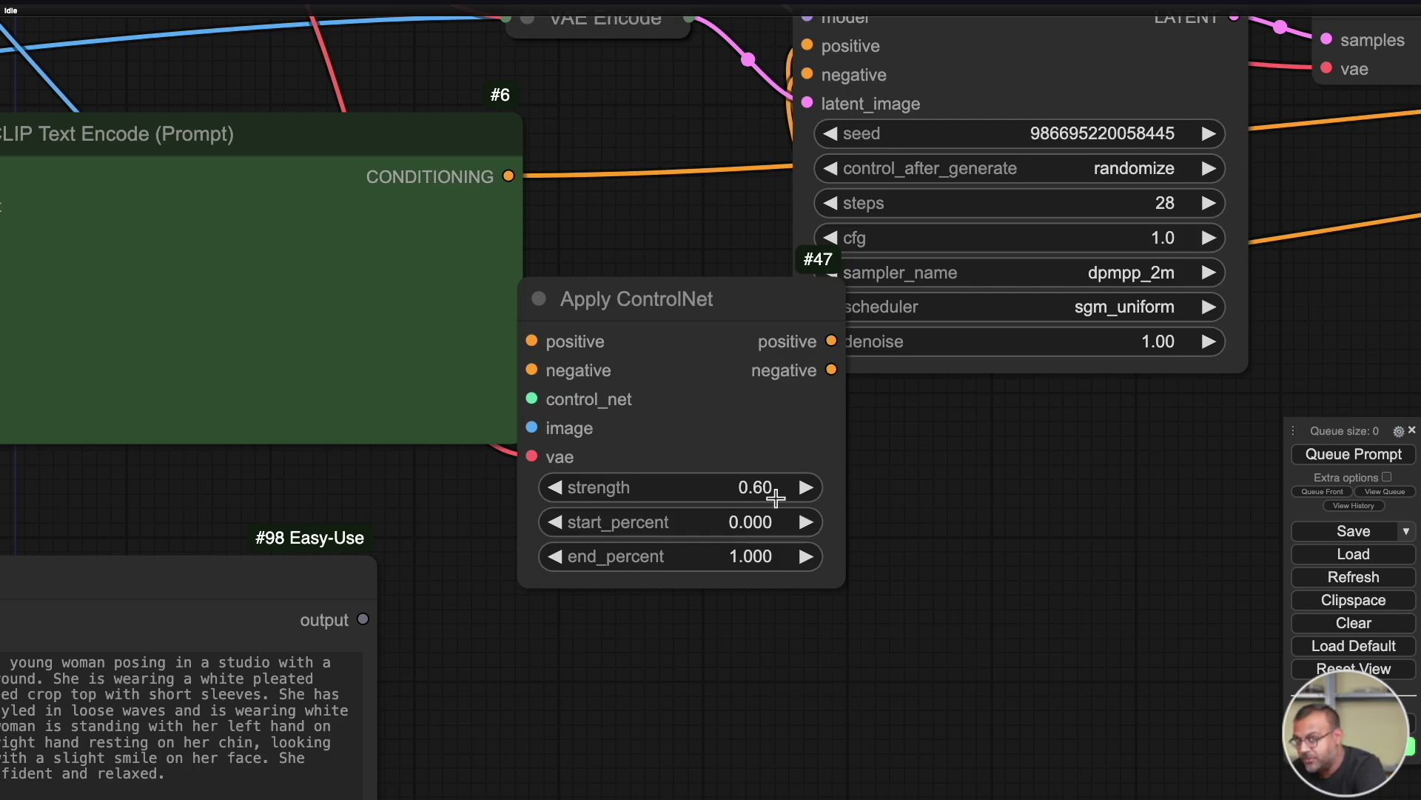
click(775, 498)
key(BackSpace)
text(8)
click(1066, 500)
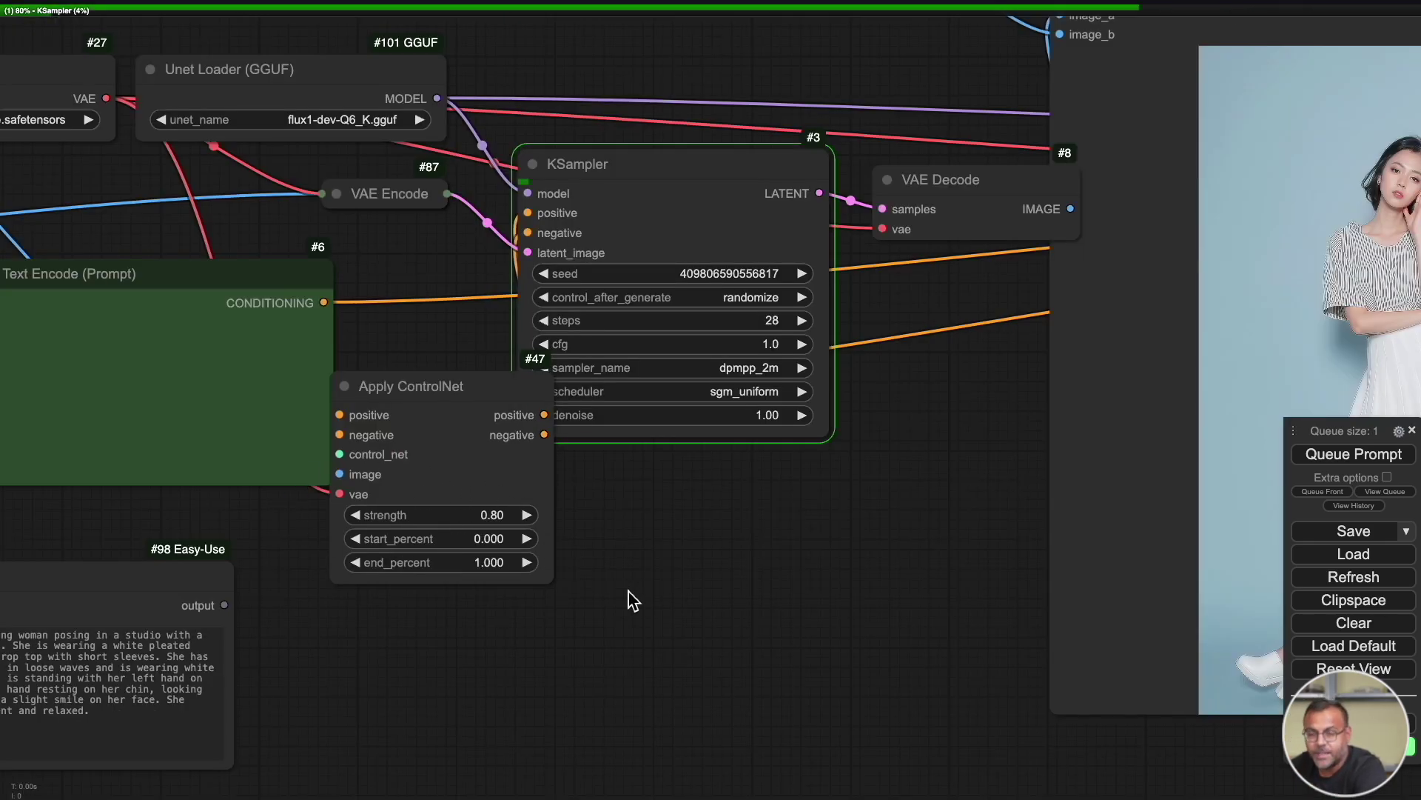
scroll(681, 545, right, 10)
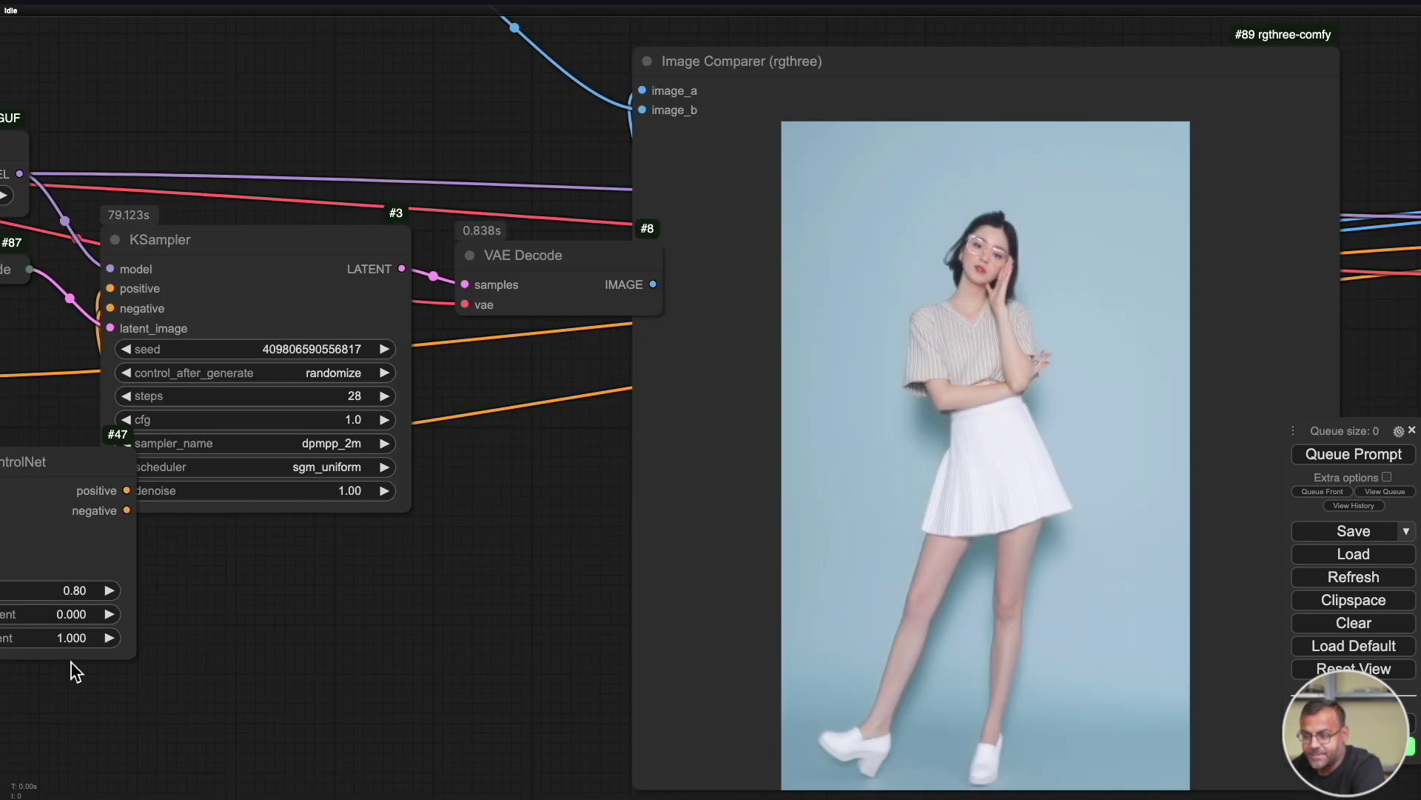
scroll(412, 619, left, 6)
scroll(412, 619, down, 3)
scroll(666, 507, right, 8)
scroll(666, 508, up, 3)
scroll(671, 431, up, 3)
scroll(448, 590, up, 2)
scroll(406, 566, right, 2)
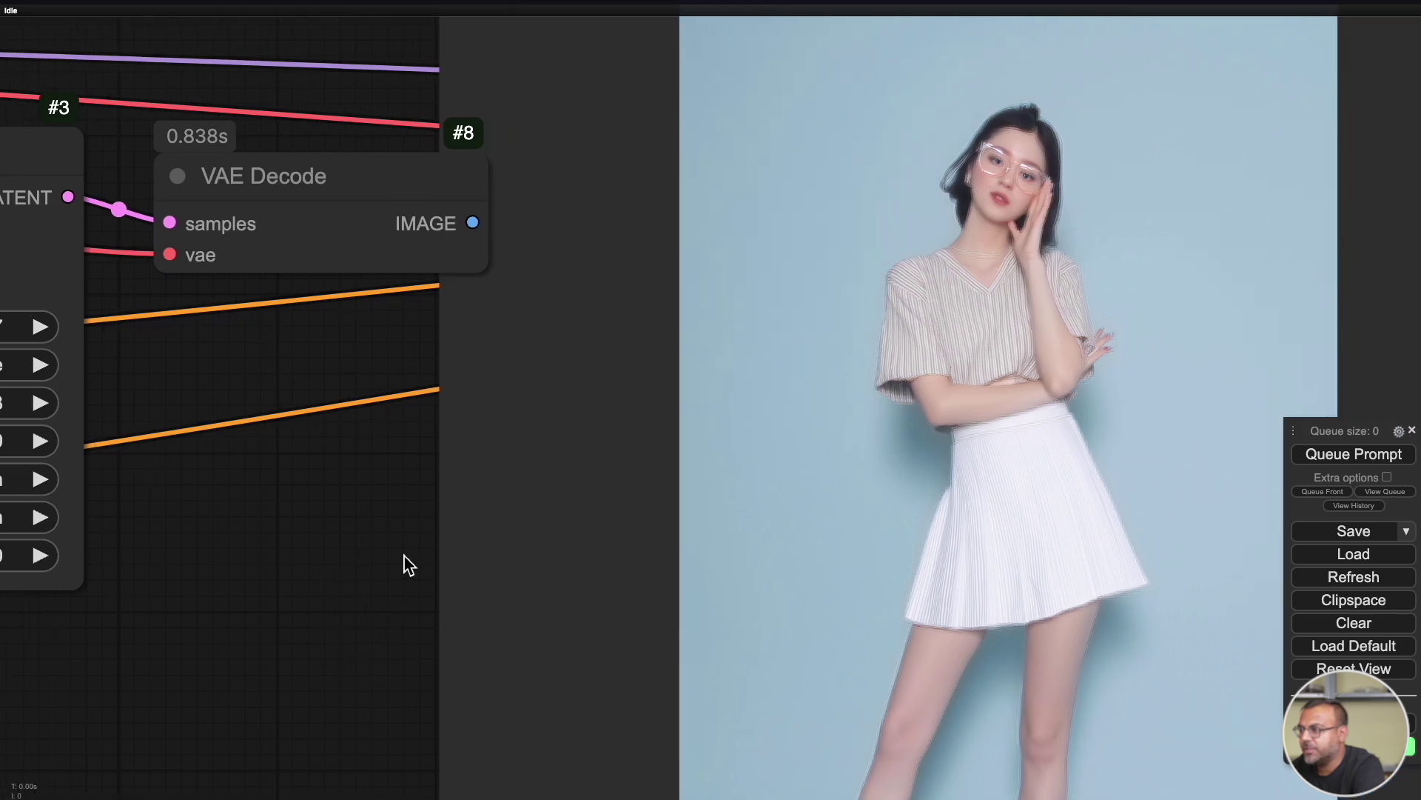
scroll(197, 565, right, 3)
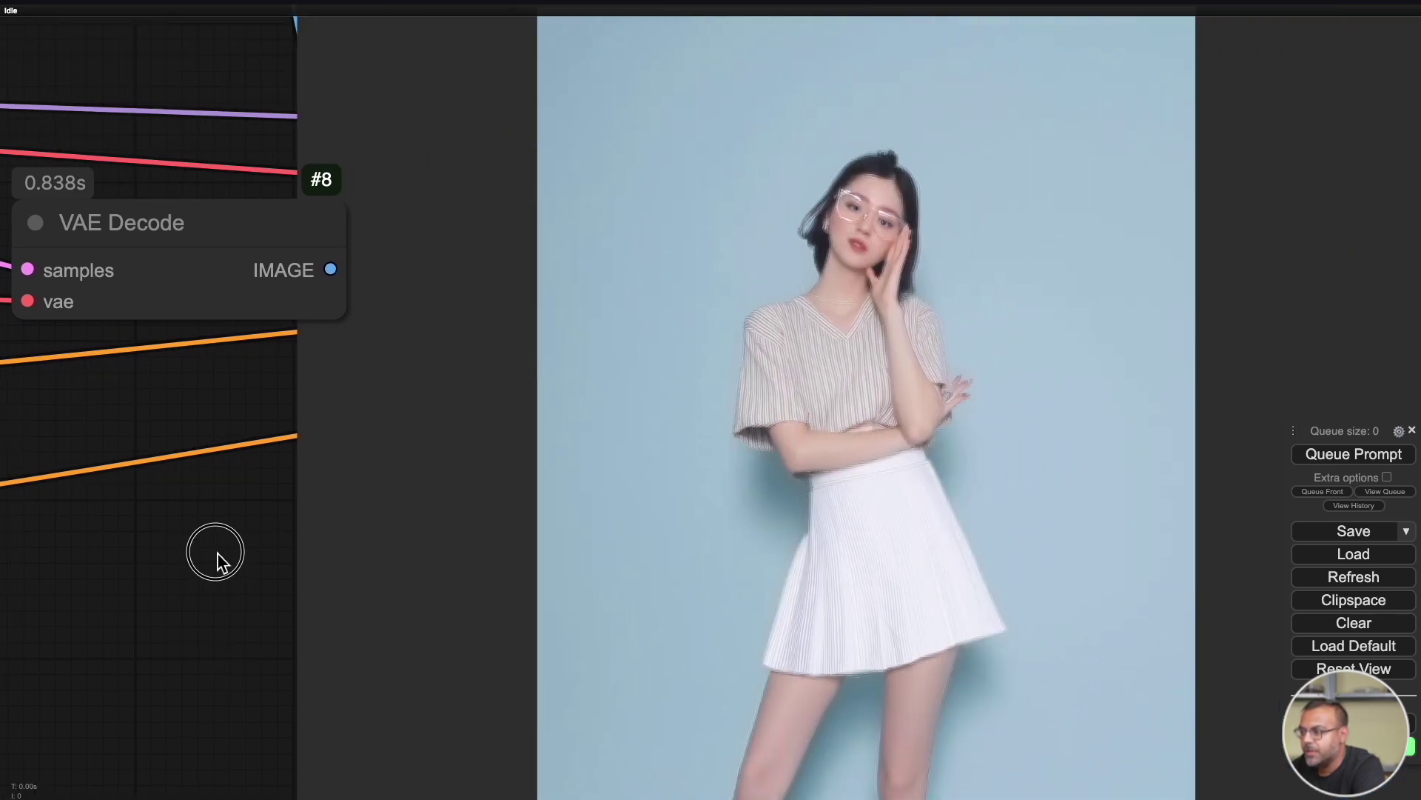
scroll(296, 518, up, 4)
scroll(126, 533, right, 3)
scroll(127, 533, up, 2)
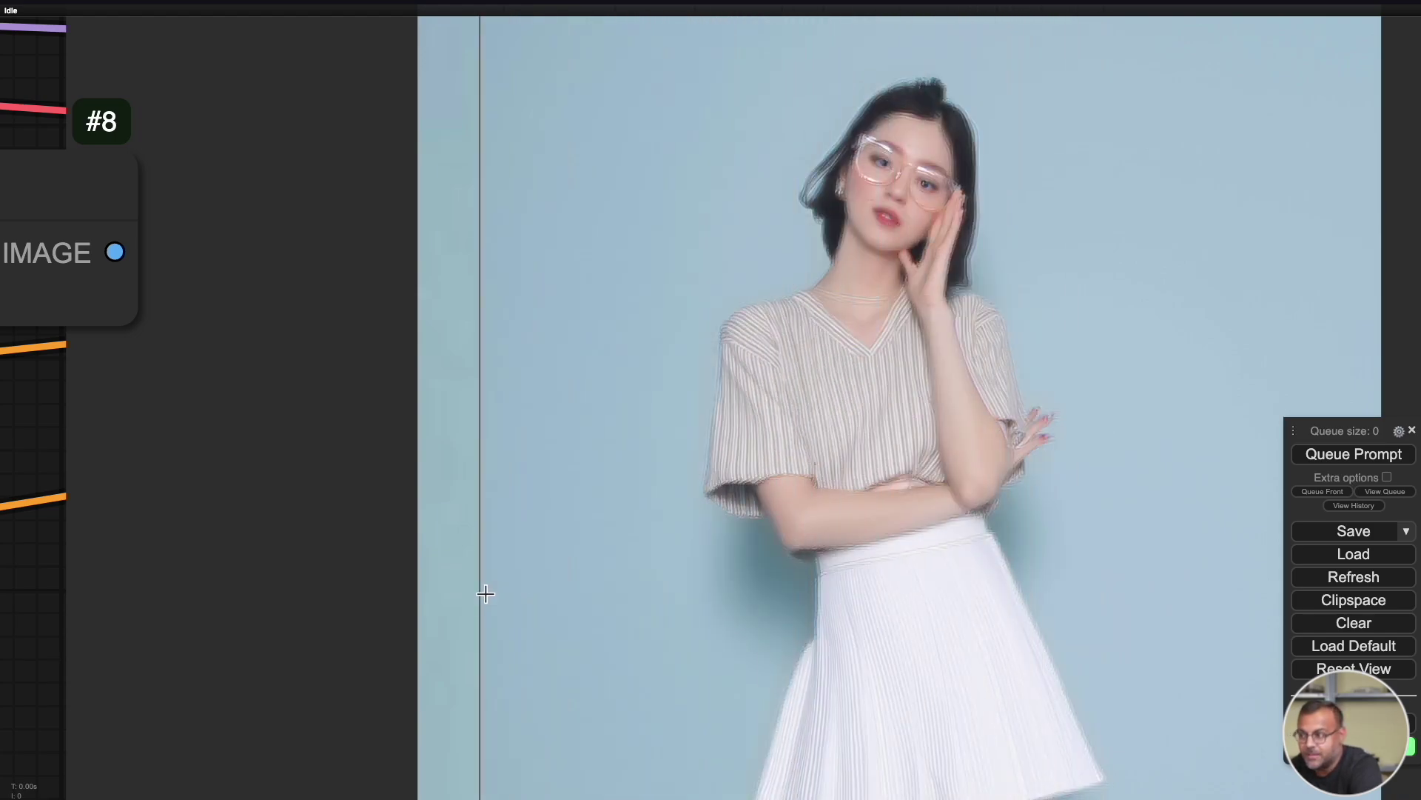
drag(33, 749, 268, 683)
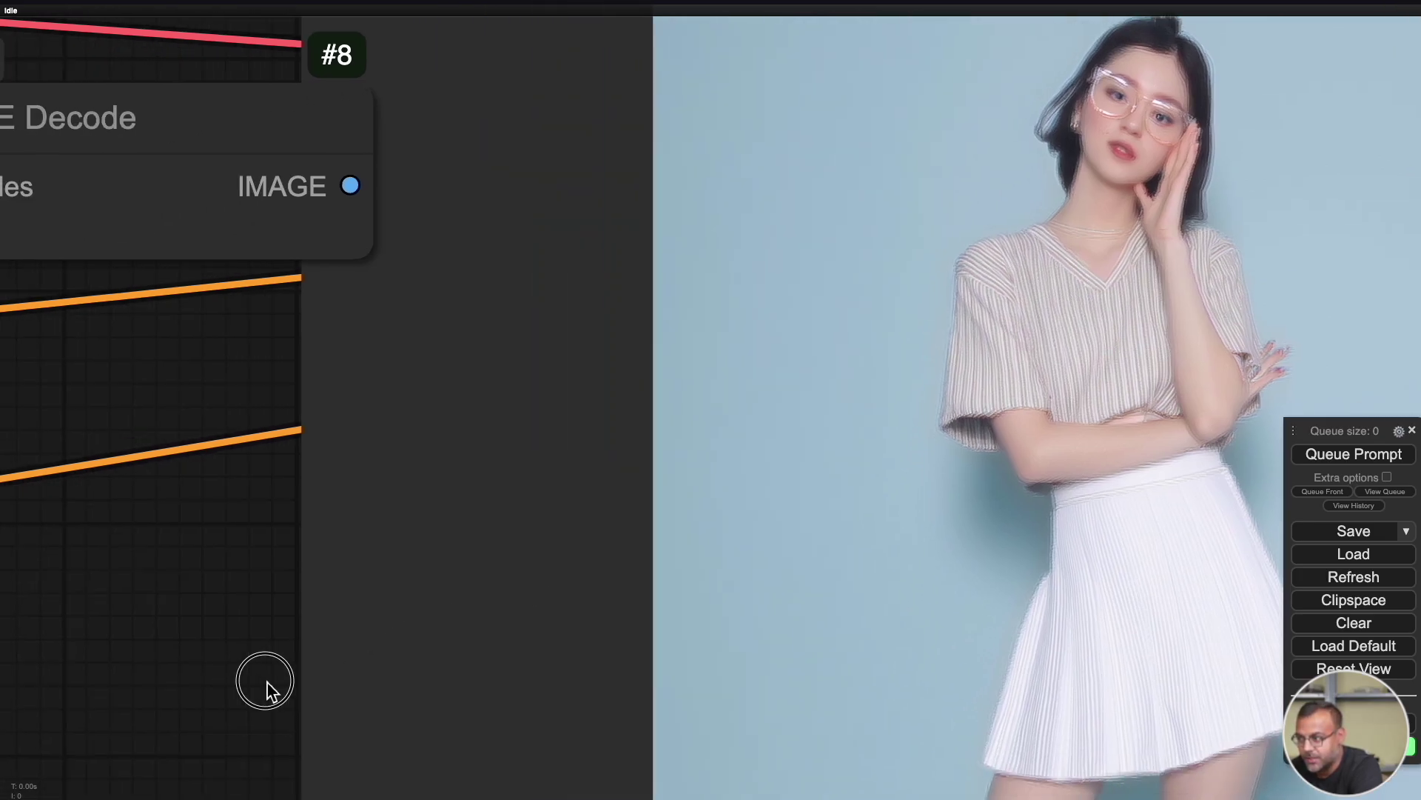
scroll(752, 571, down, 5)
scroll(669, 581, left, 6)
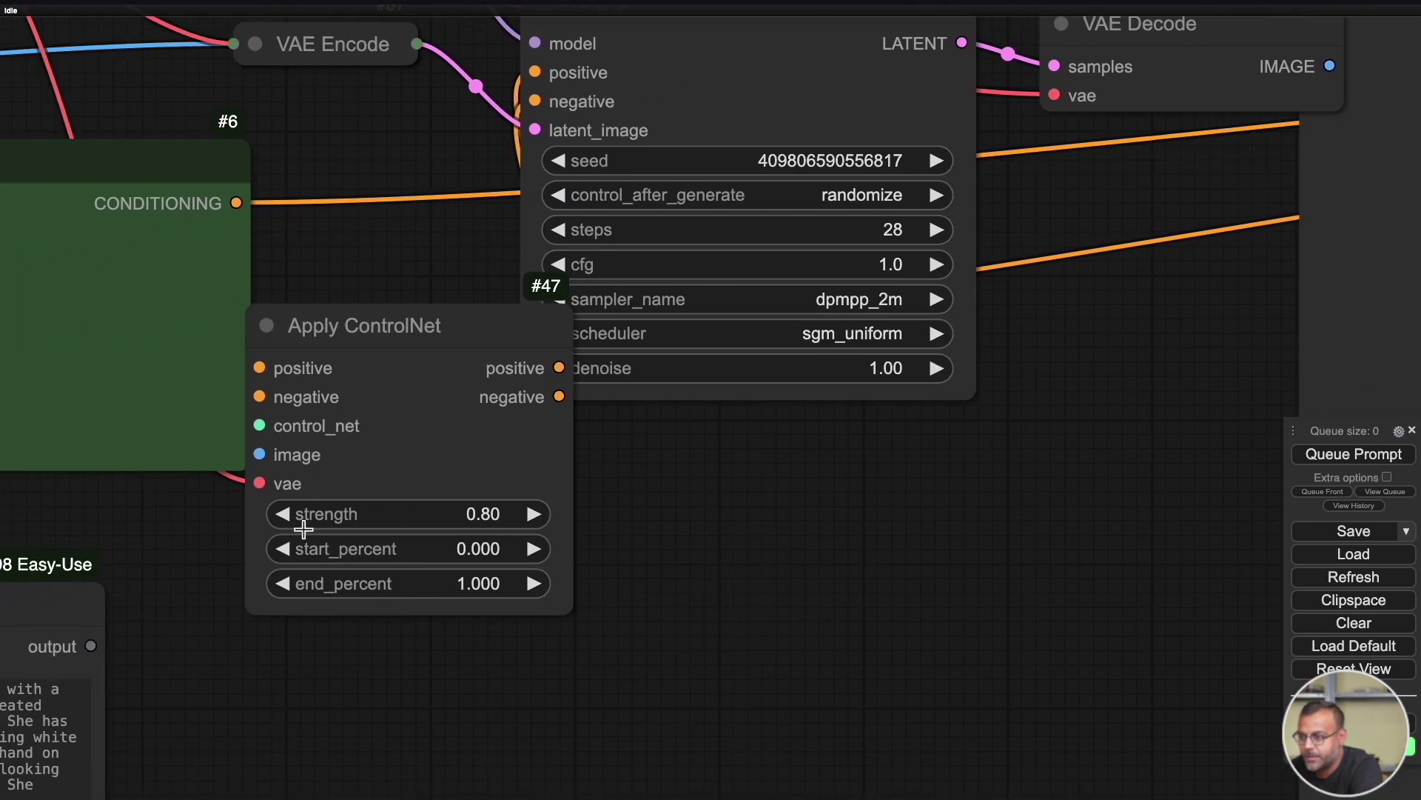
Set the Apply ControlNet strength to 0.40 and queue a new upscale run
click(333, 514)
text(0.4)
click(803, 513)
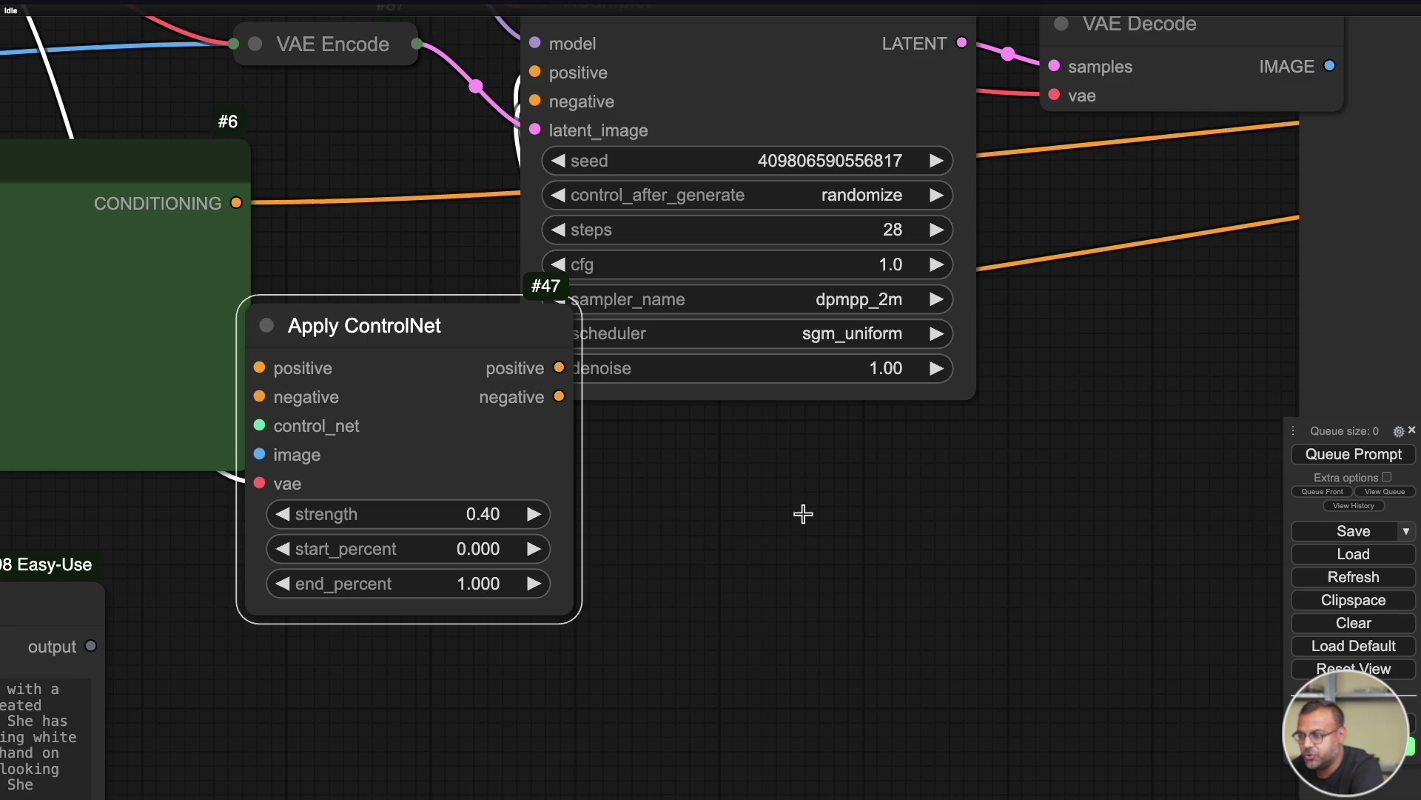
click(1358, 462)
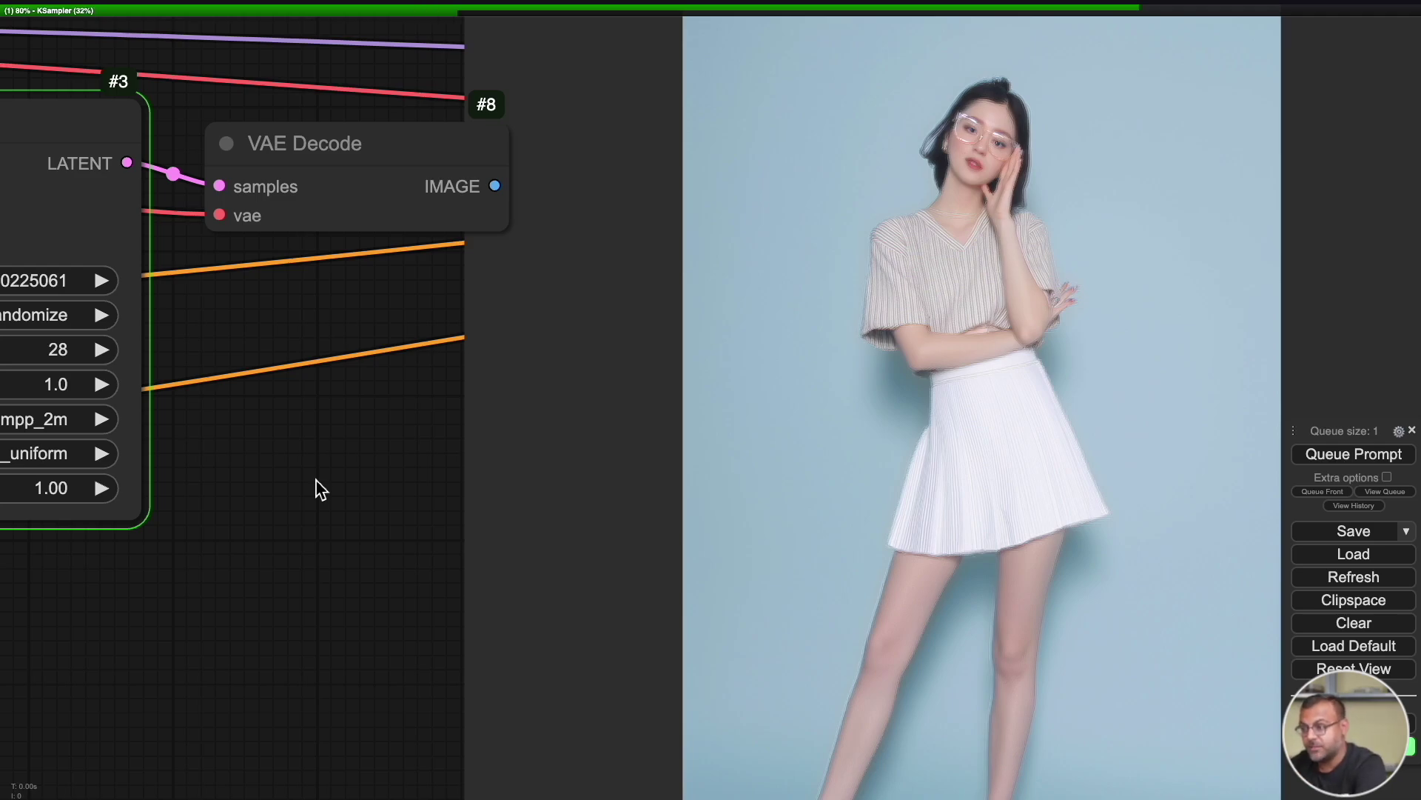
Inspect the 0.40-strength upscale in the Image Comparer from face to shoes, sweeping the divider
right_click(892, 382)
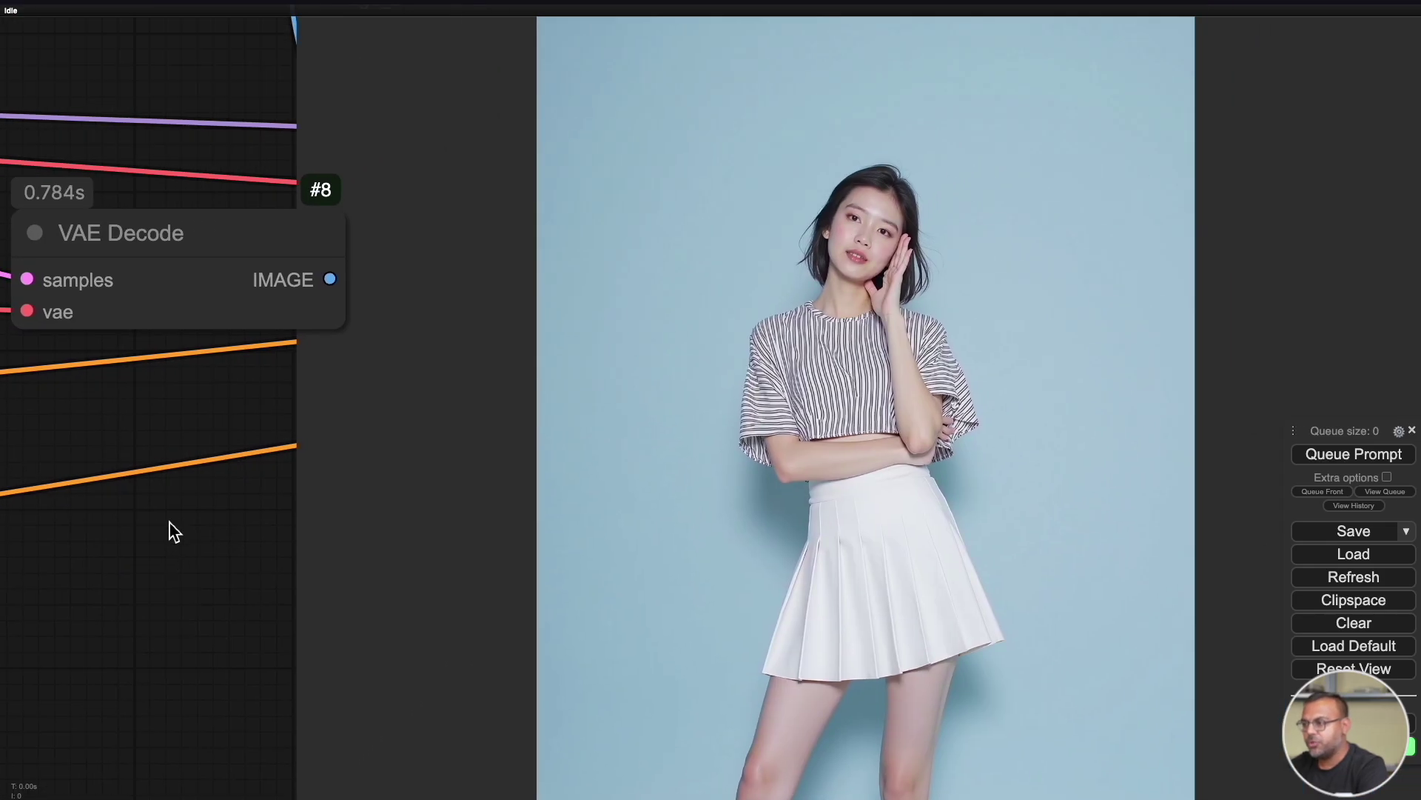
scroll(168, 531, up, 3)
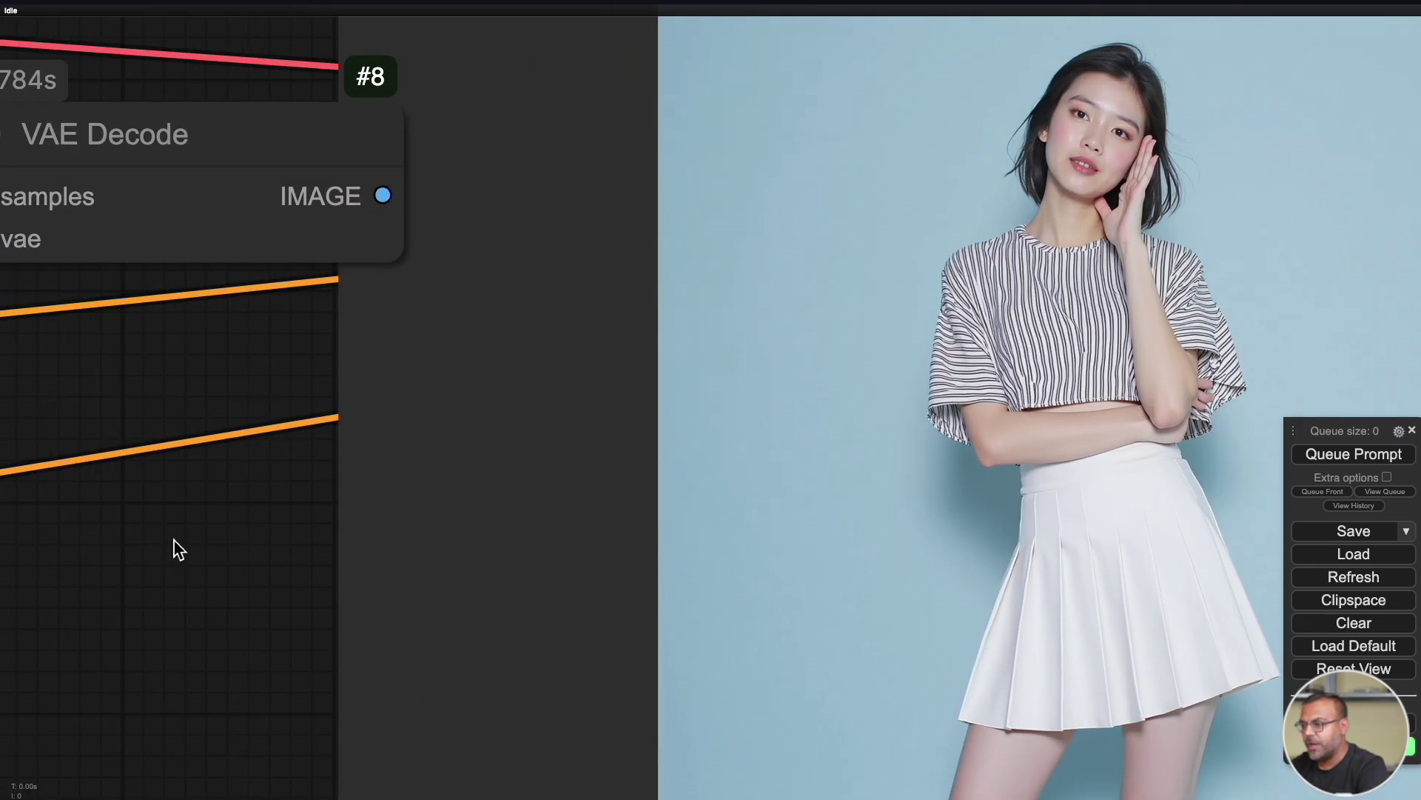
drag(244, 518, 131, 571)
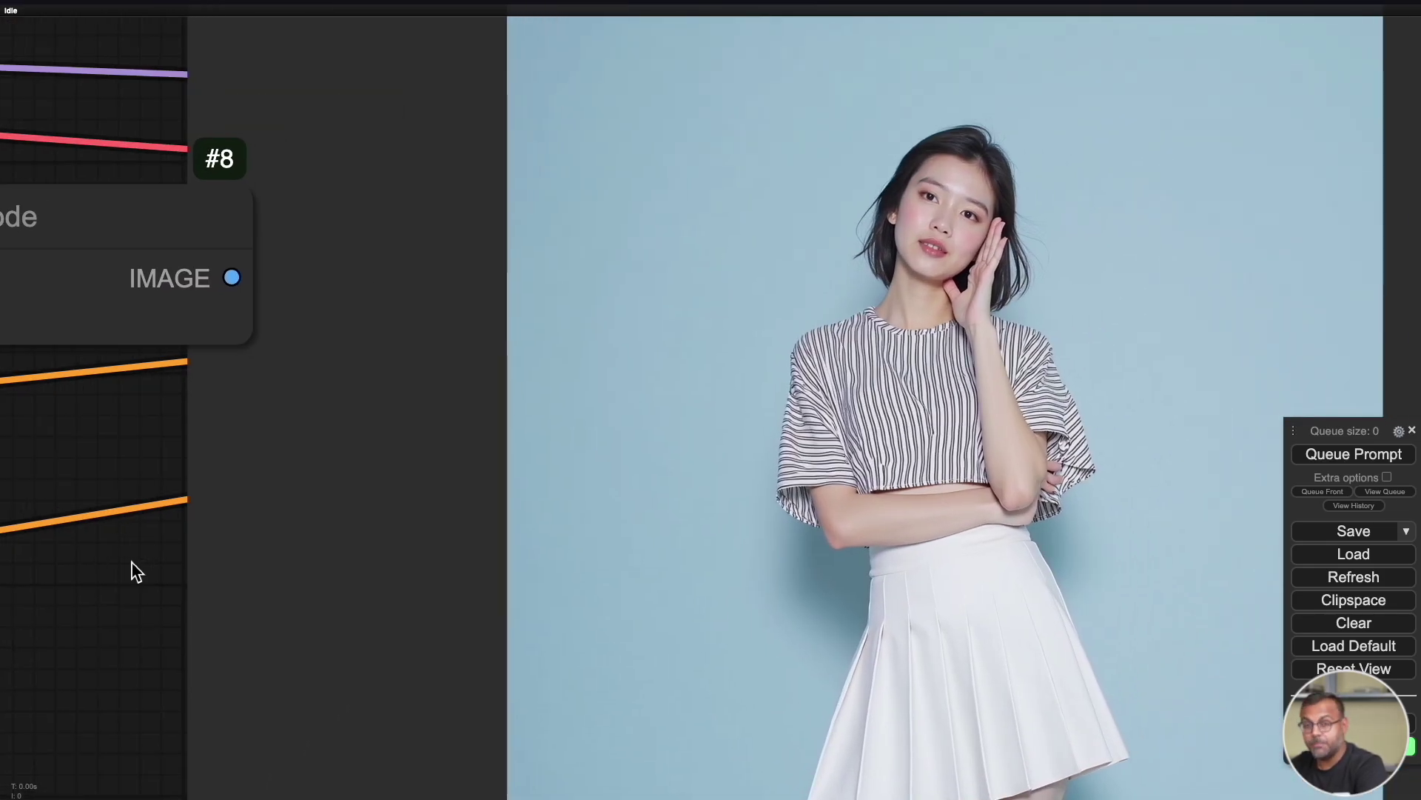
scroll(165, 622, up, 2)
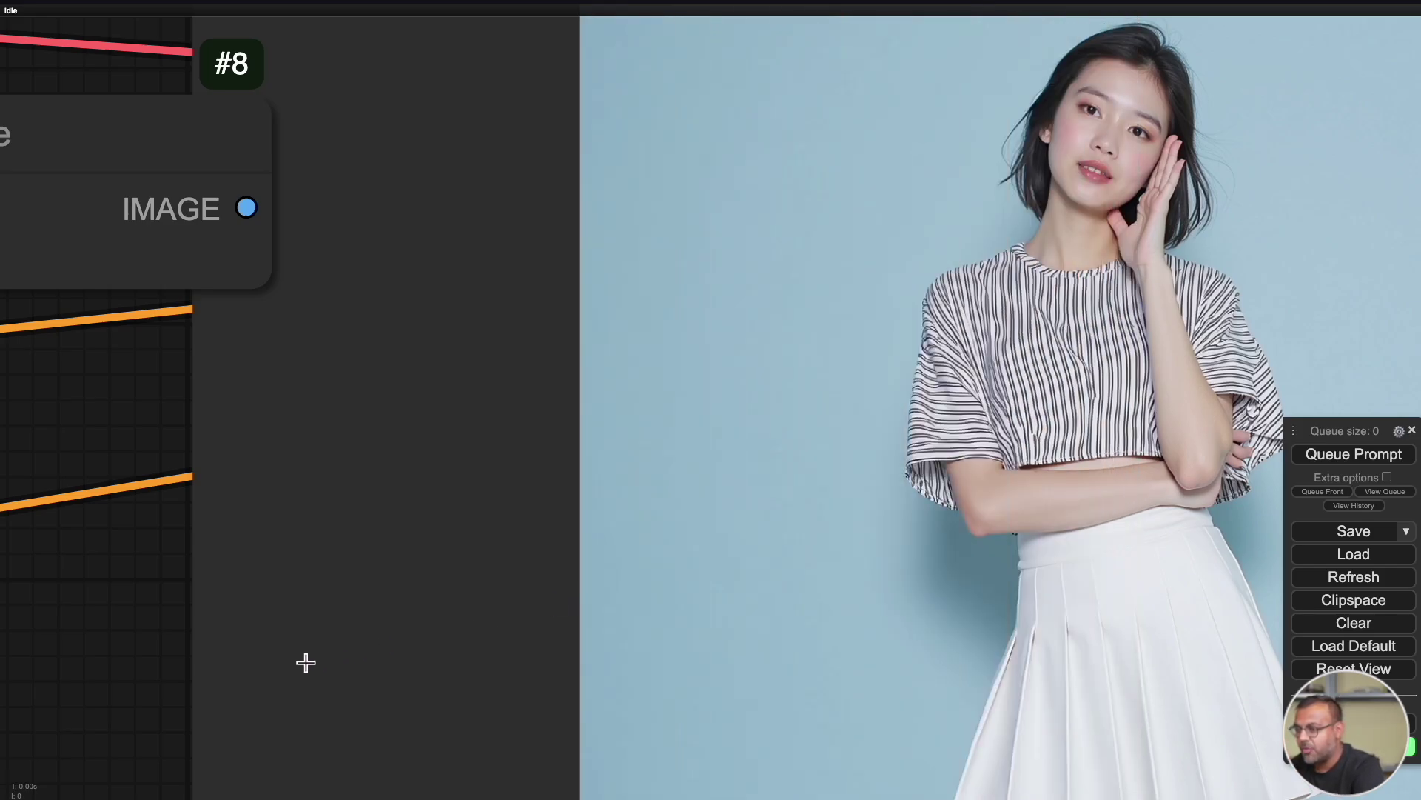
drag(162, 700, 89, 400)
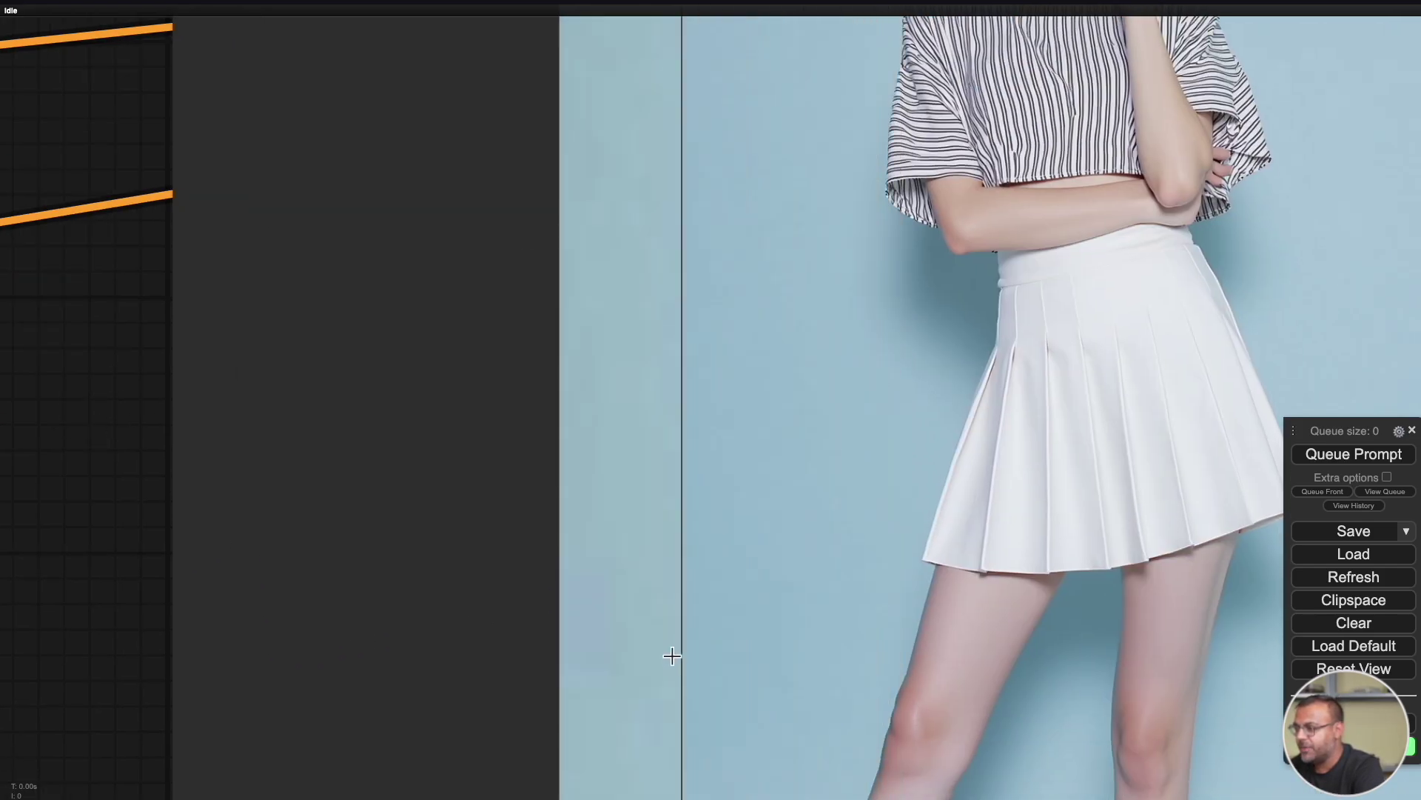
drag(127, 704, 226, 82)
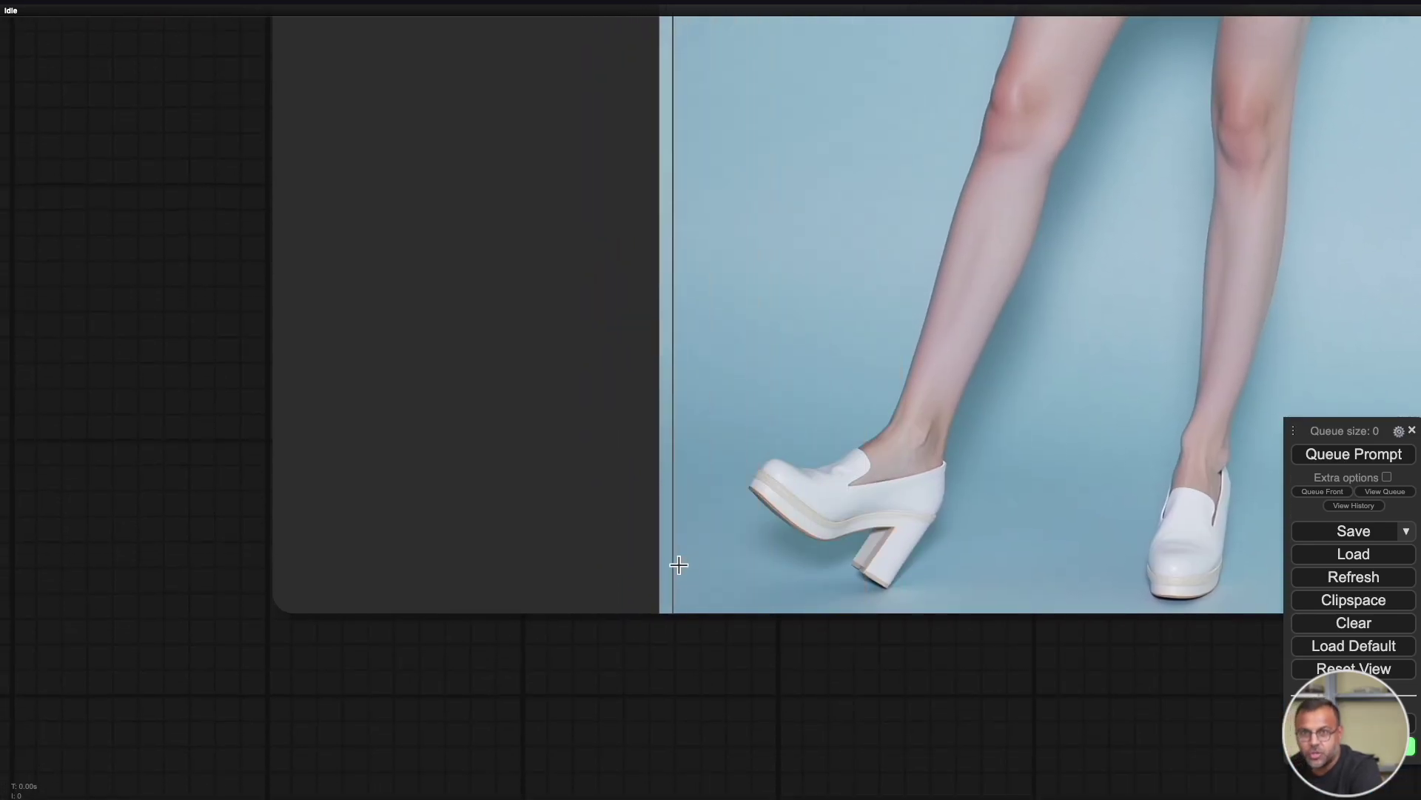
scroll(567, 545, up, 1)
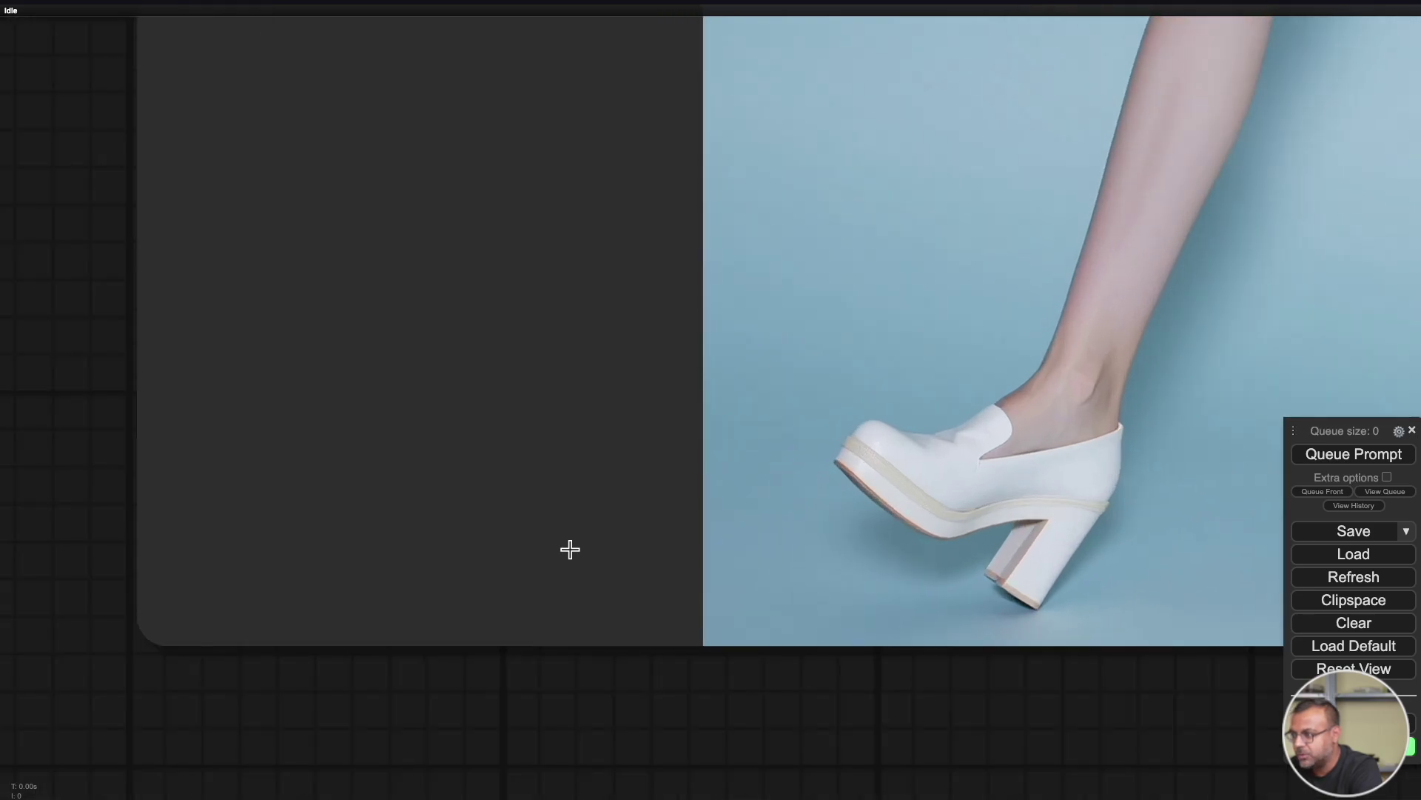
scroll(568, 546, down, 5)
scroll(577, 592, down, 3)
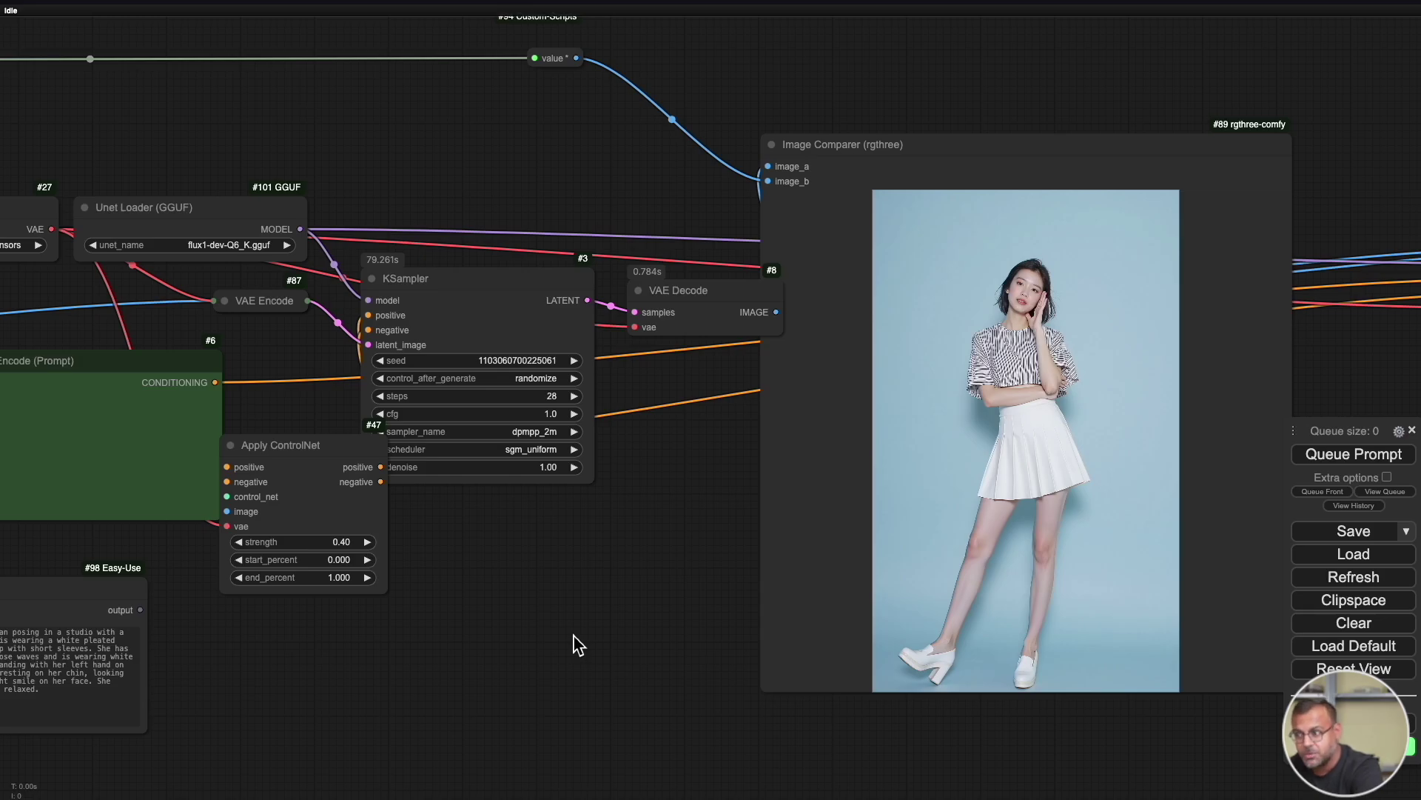
Load downscale-1.png as the source image in the Load Image node
drag(467, 669, 836, 670)
drag(206, 615, 651, 333)
scroll(655, 461, up, 5)
click(748, 260)
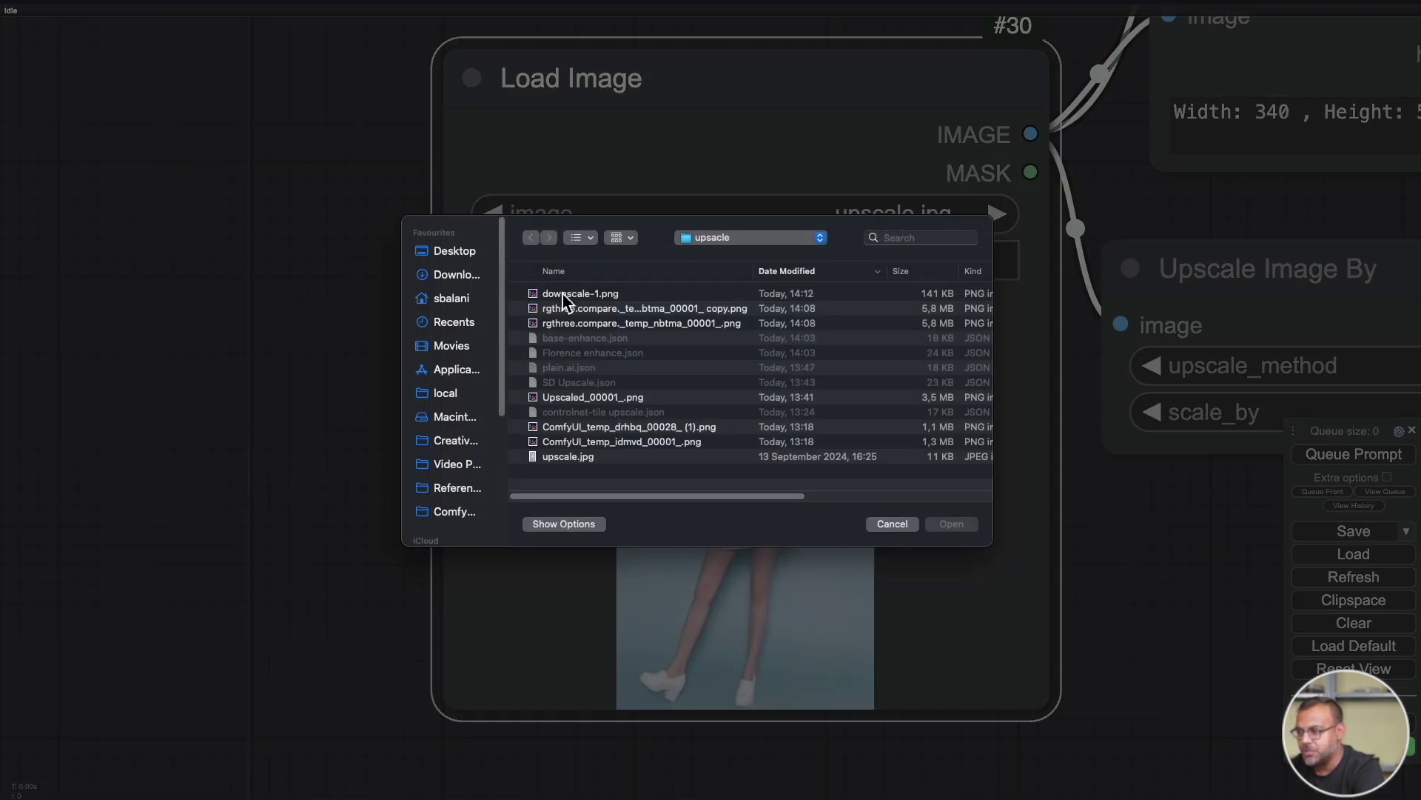
click(564, 296)
key(Return)
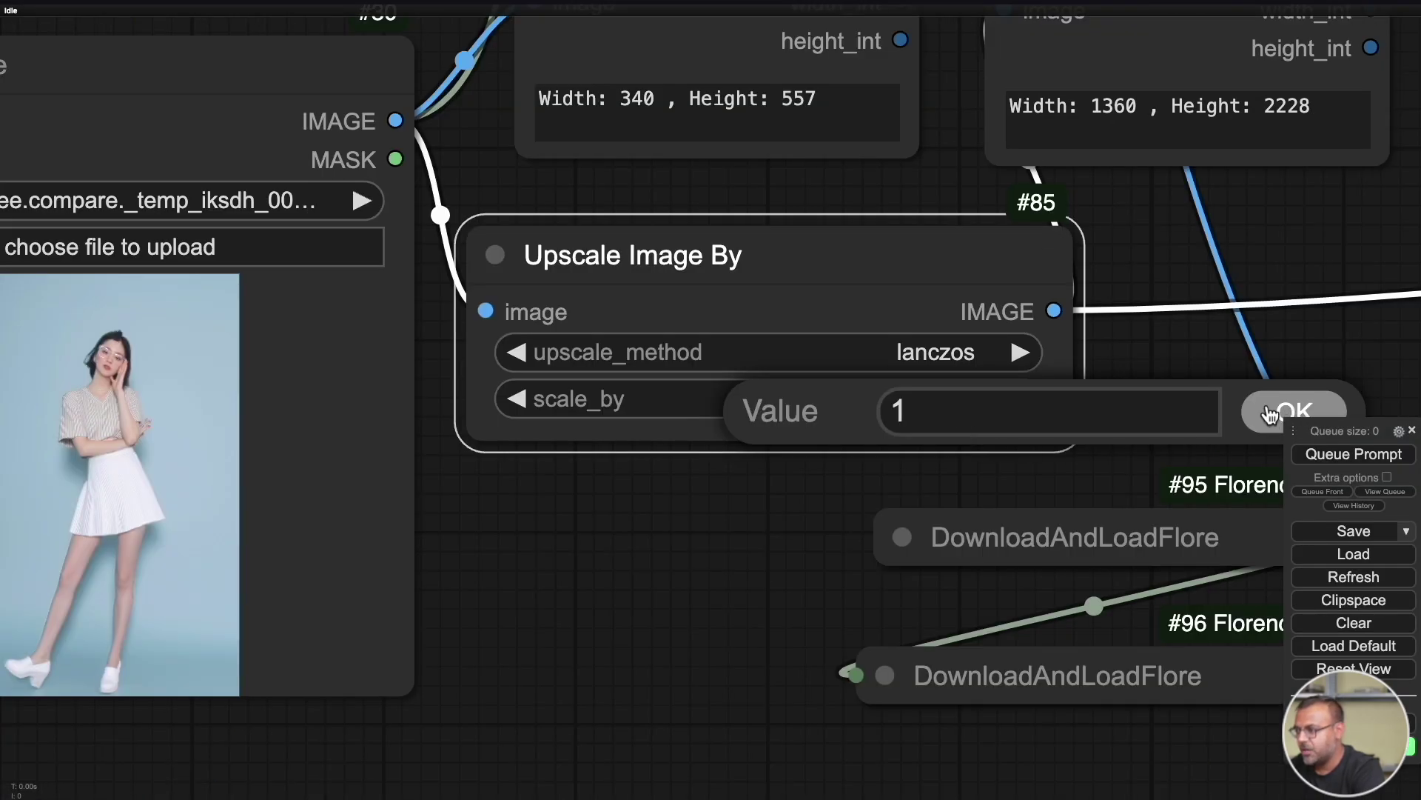
Keep Upscale Image By at 1.00 and set the ControlNet strength to 0.60
click(1279, 412)
scroll(656, 687, down, 2)
scroll(659, 689, down, 3)
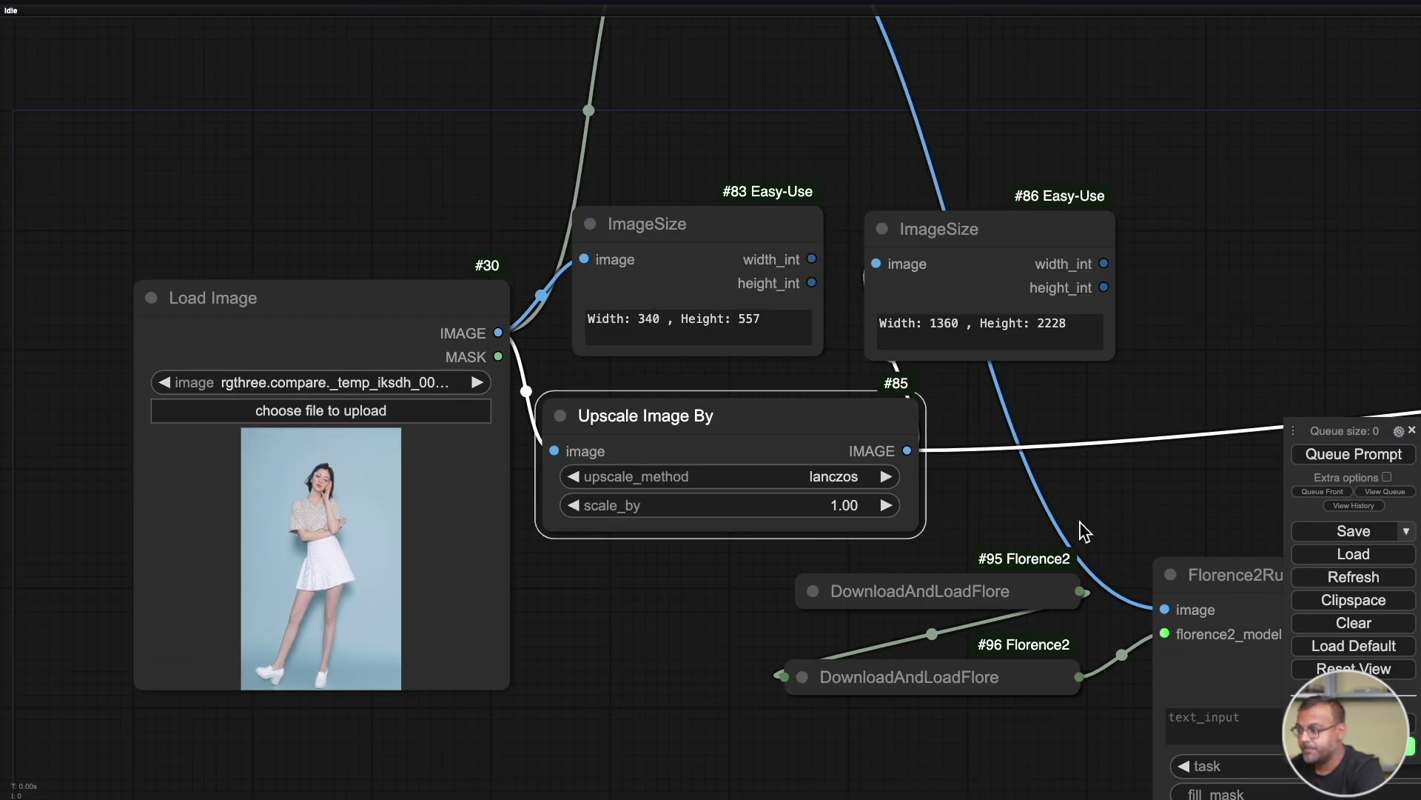
drag(1084, 530, 69, 355)
click(507, 518)
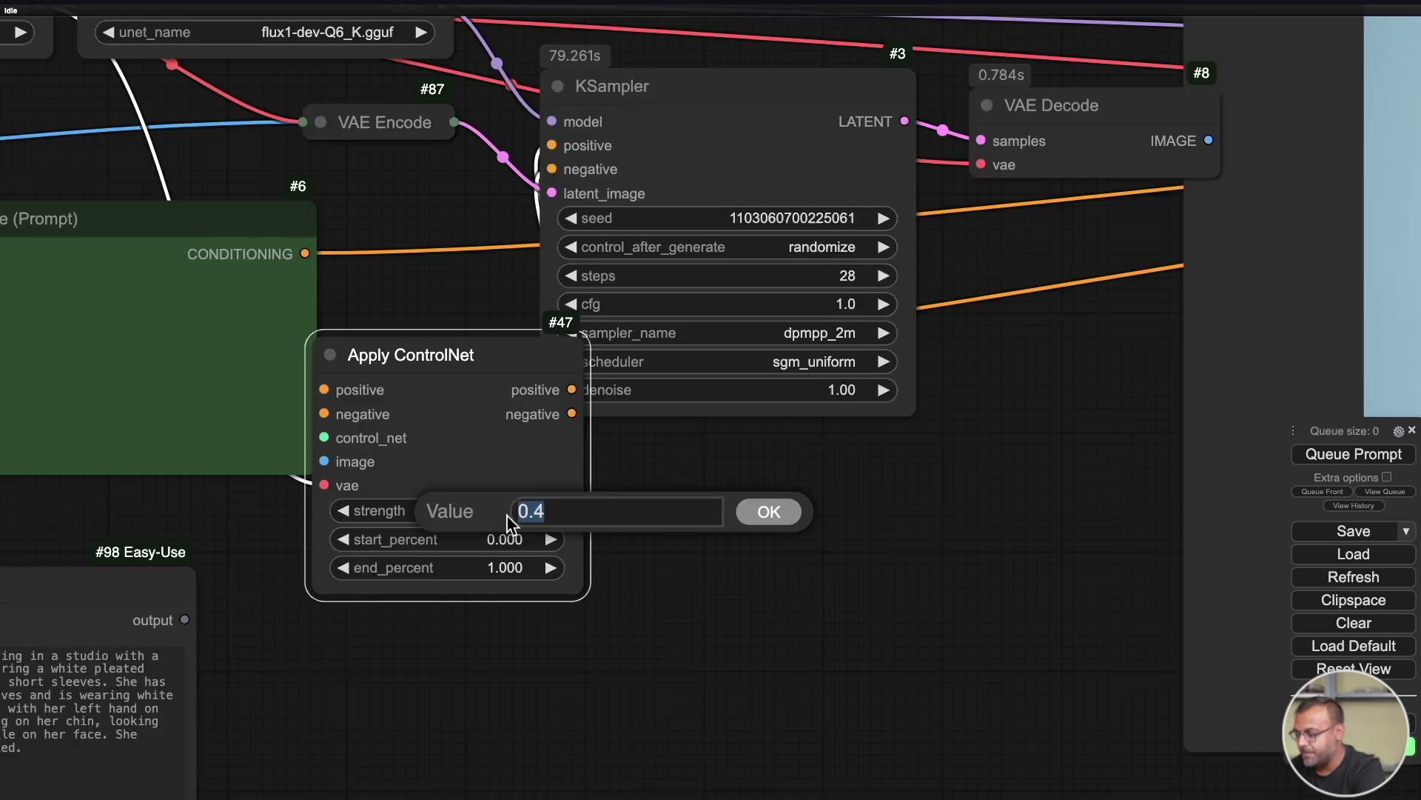
text(.6)
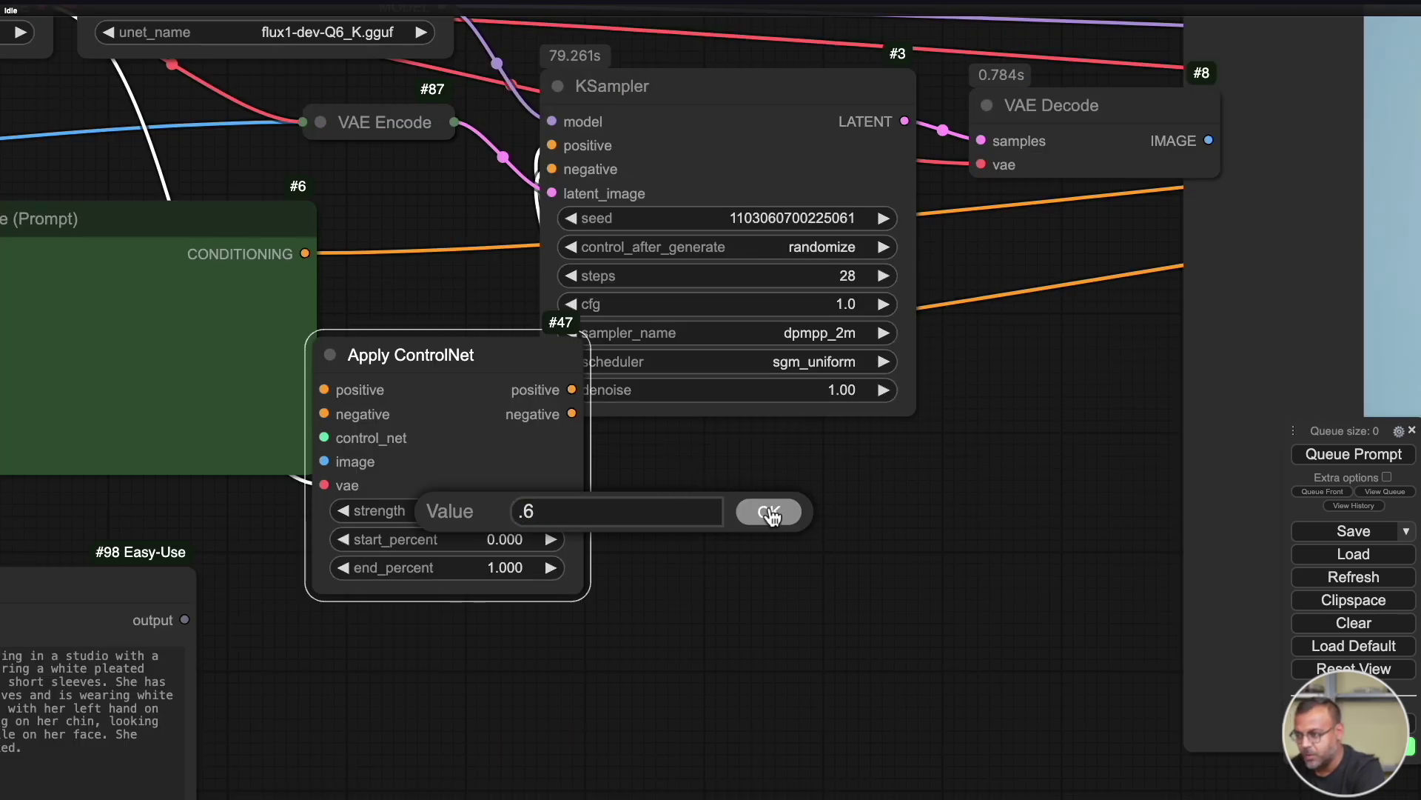
click(769, 511)
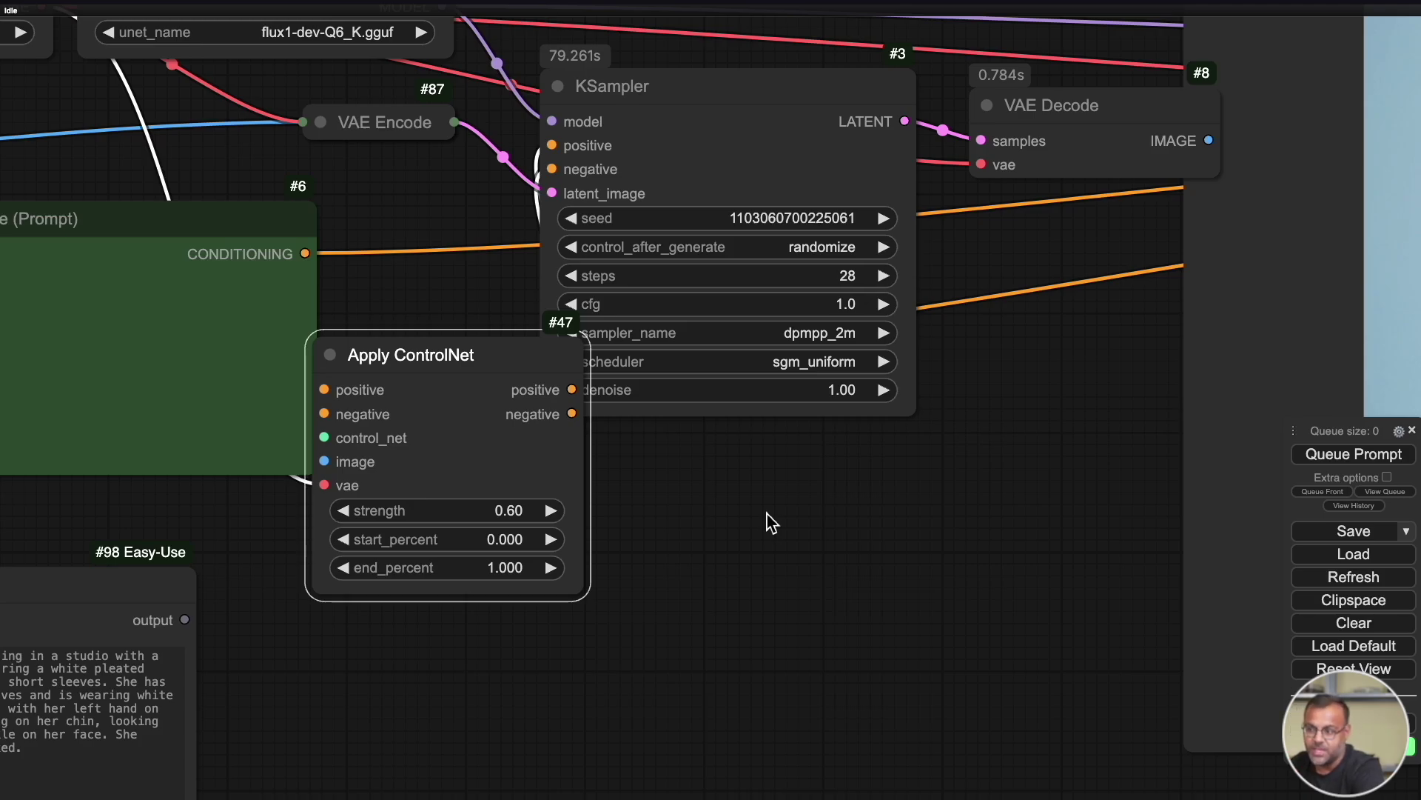
scroll(992, 444, right, 5)
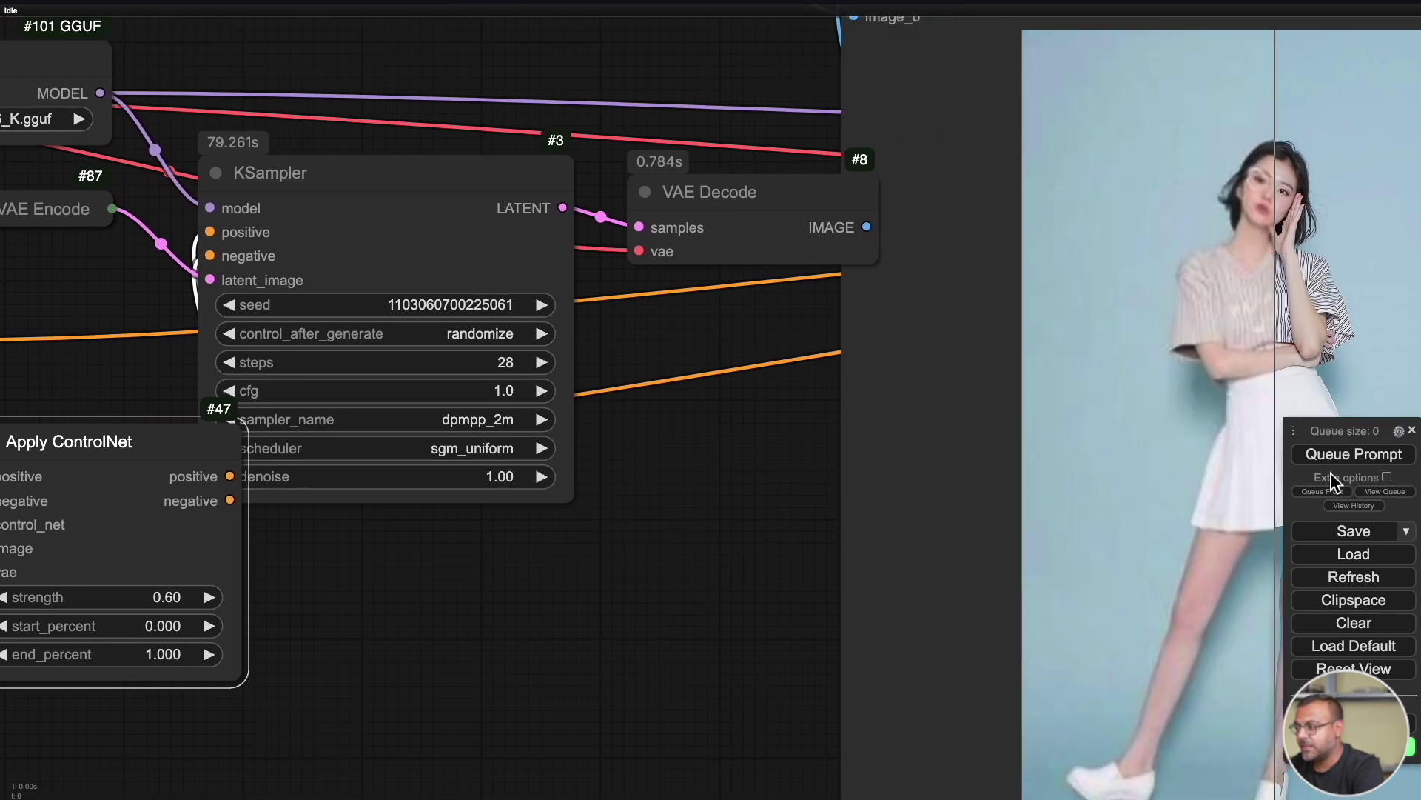
Queue the generation at ControlNet strength 0.60 and pan toward the decoded result
click(1340, 456)
drag(568, 643, 247, 660)
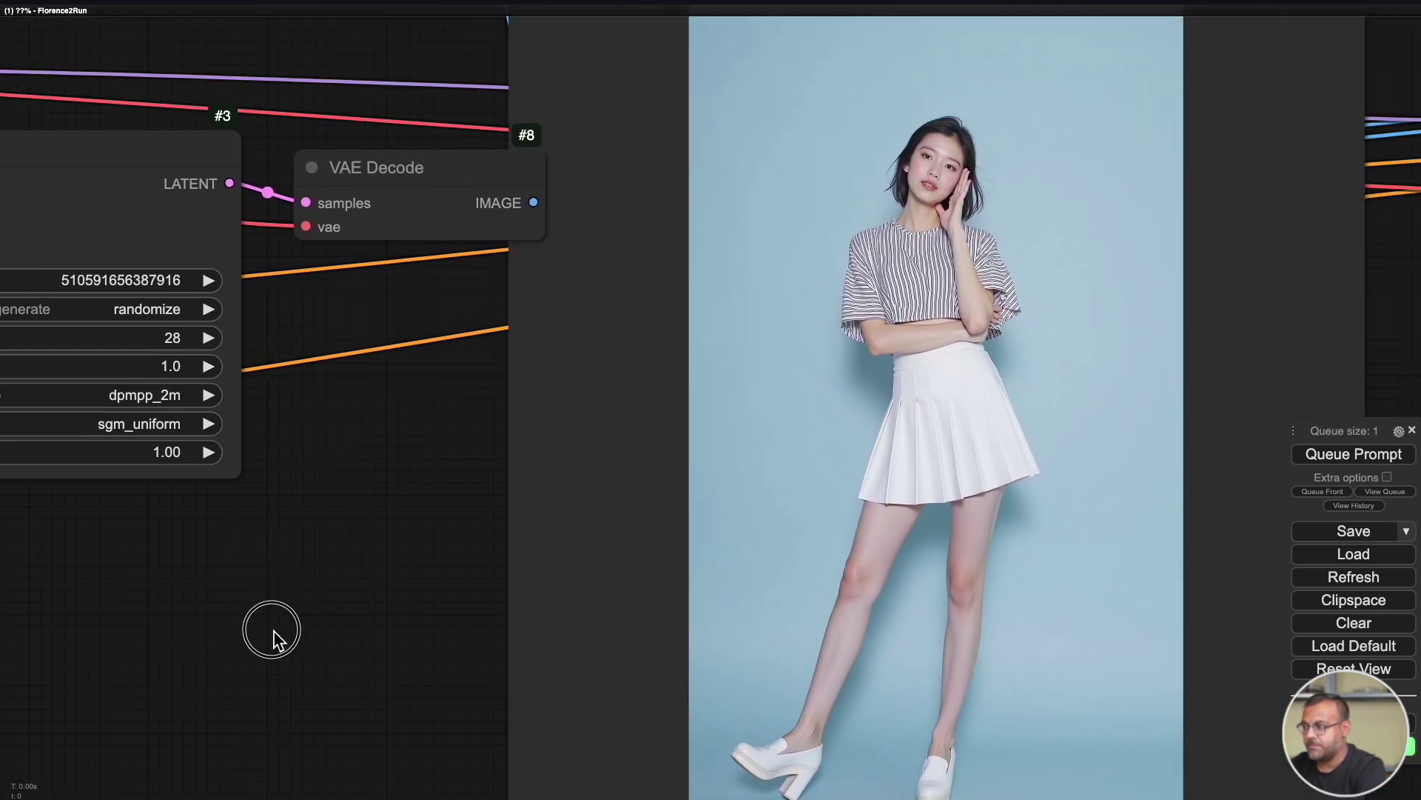
scroll(460, 330, up, 2)
scroll(488, 524, up, 3)
scroll(489, 524, down, 3)
scroll(495, 625, down, 2)
scroll(448, 637, up, 2)
Read the Show Any caption and compare the new result against the original image
drag(447, 637, 86, 482)
scroll(1095, 453, down, 2)
scroll(1088, 482, up, 4)
drag(1088, 482, 541, 449)
scroll(541, 449, up, 5)
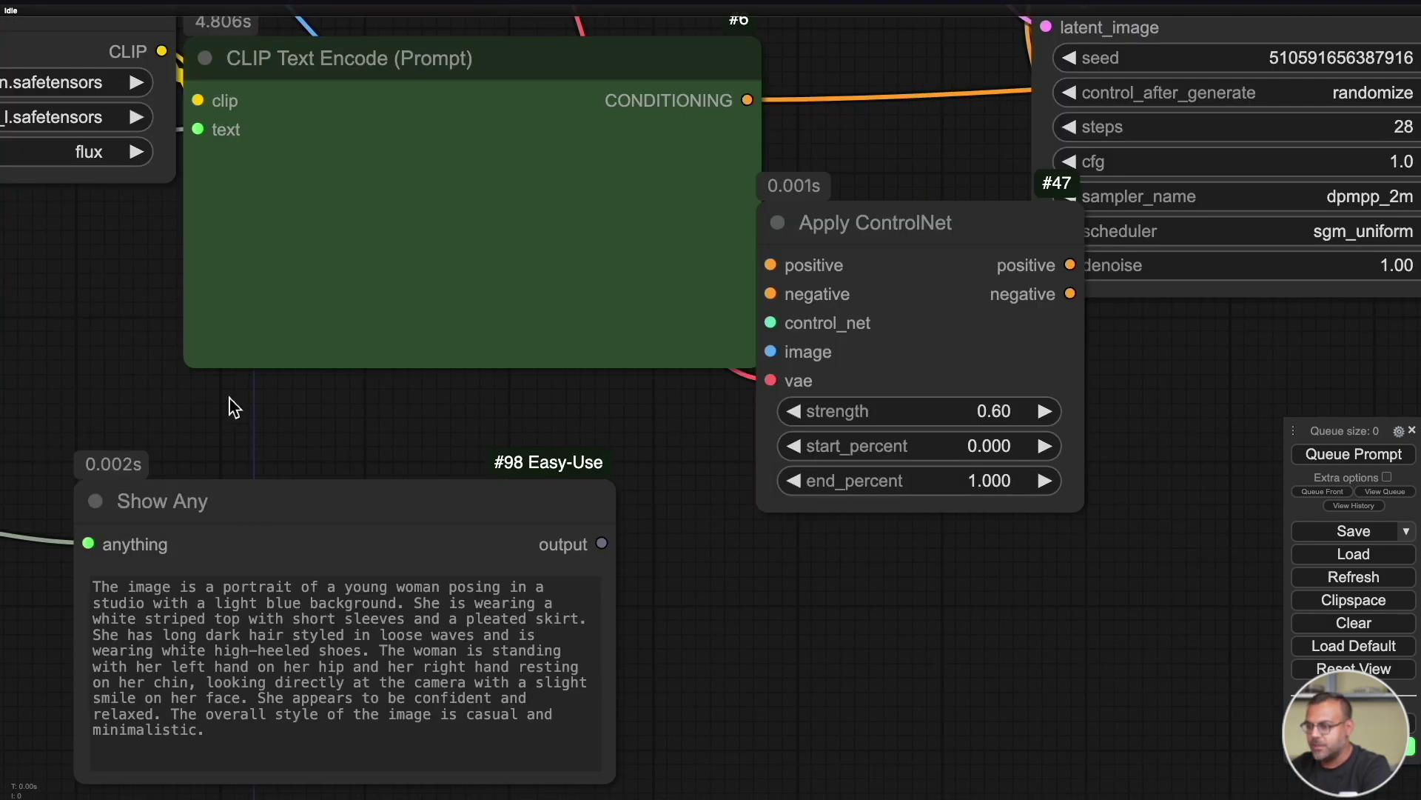
drag(234, 407, 729, 182)
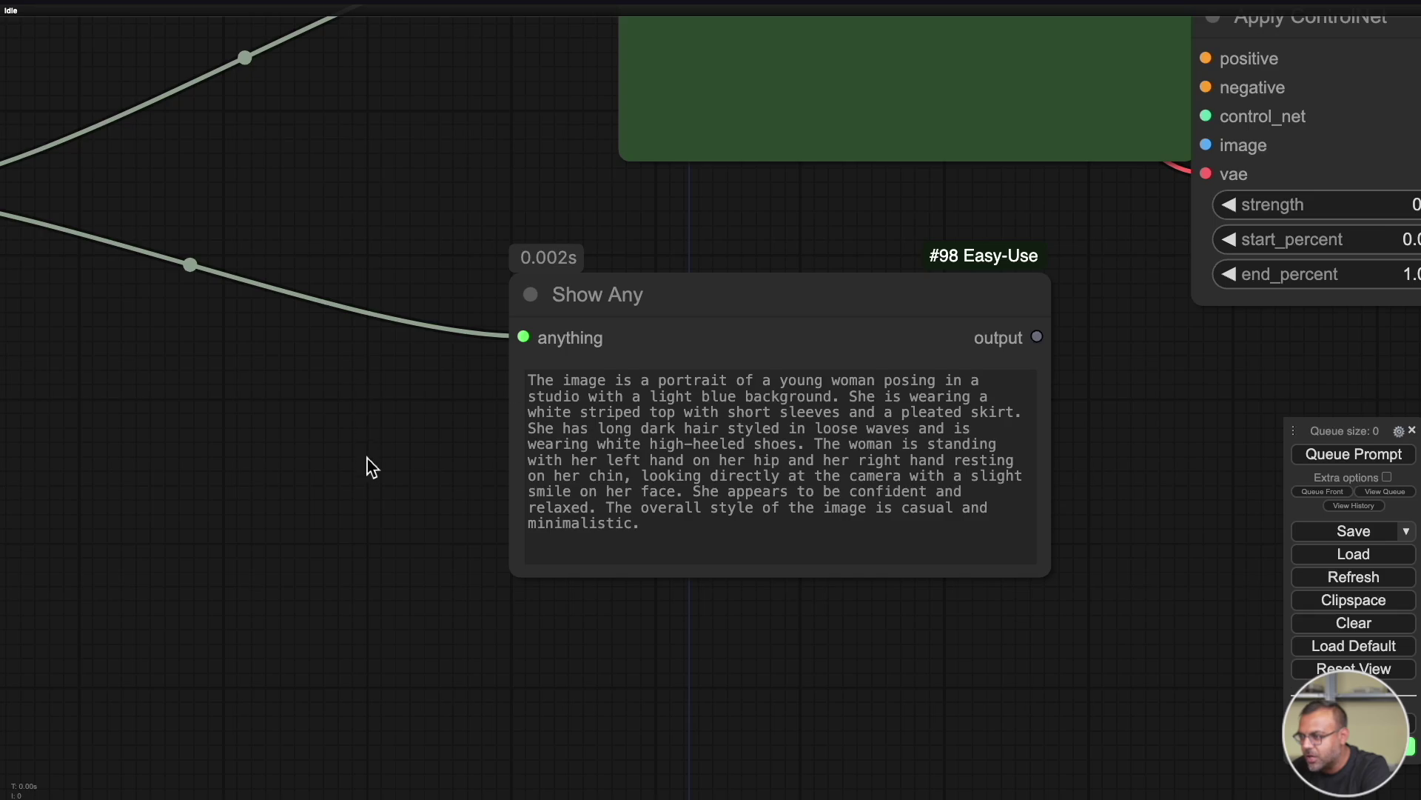
scroll(371, 466, down, 3)
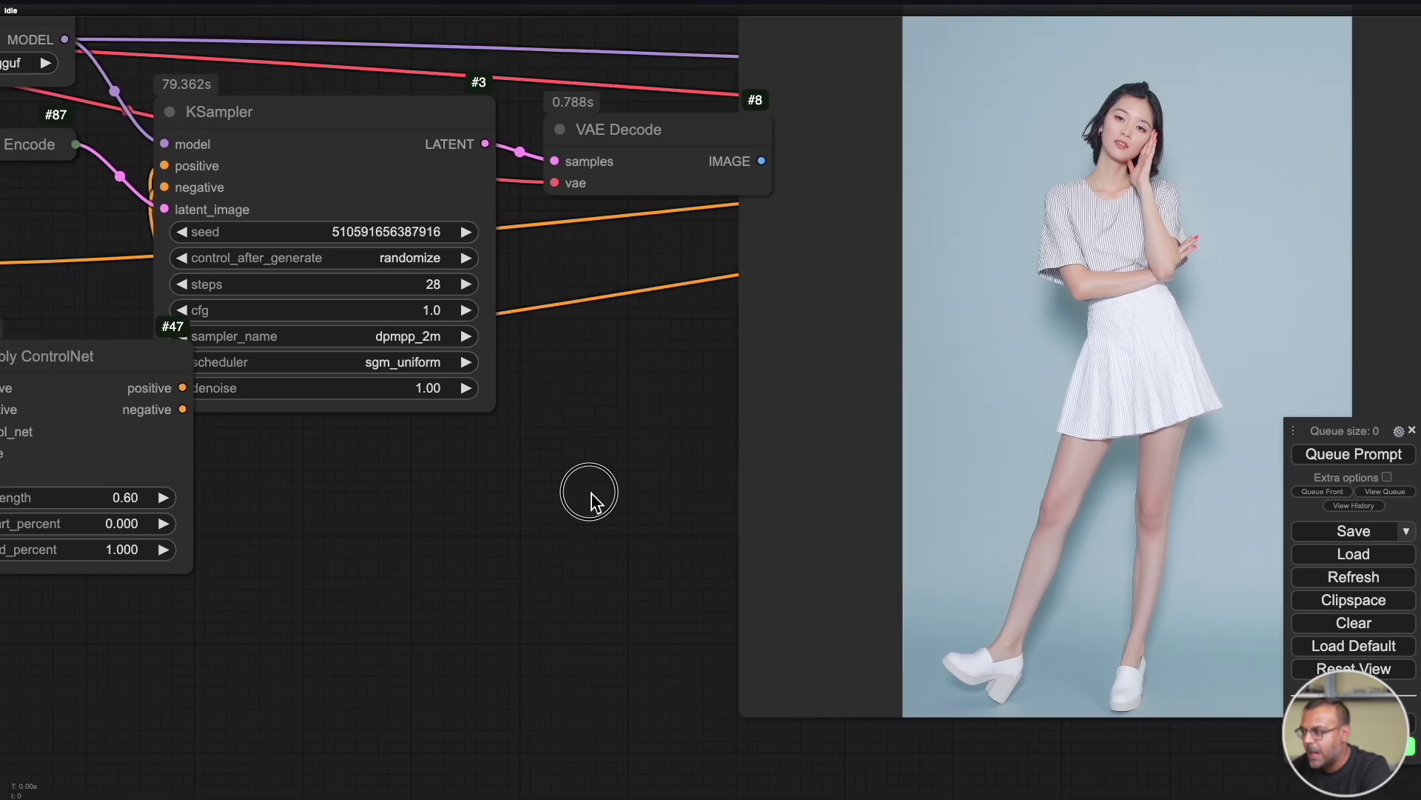
scroll(495, 479, up, 5)
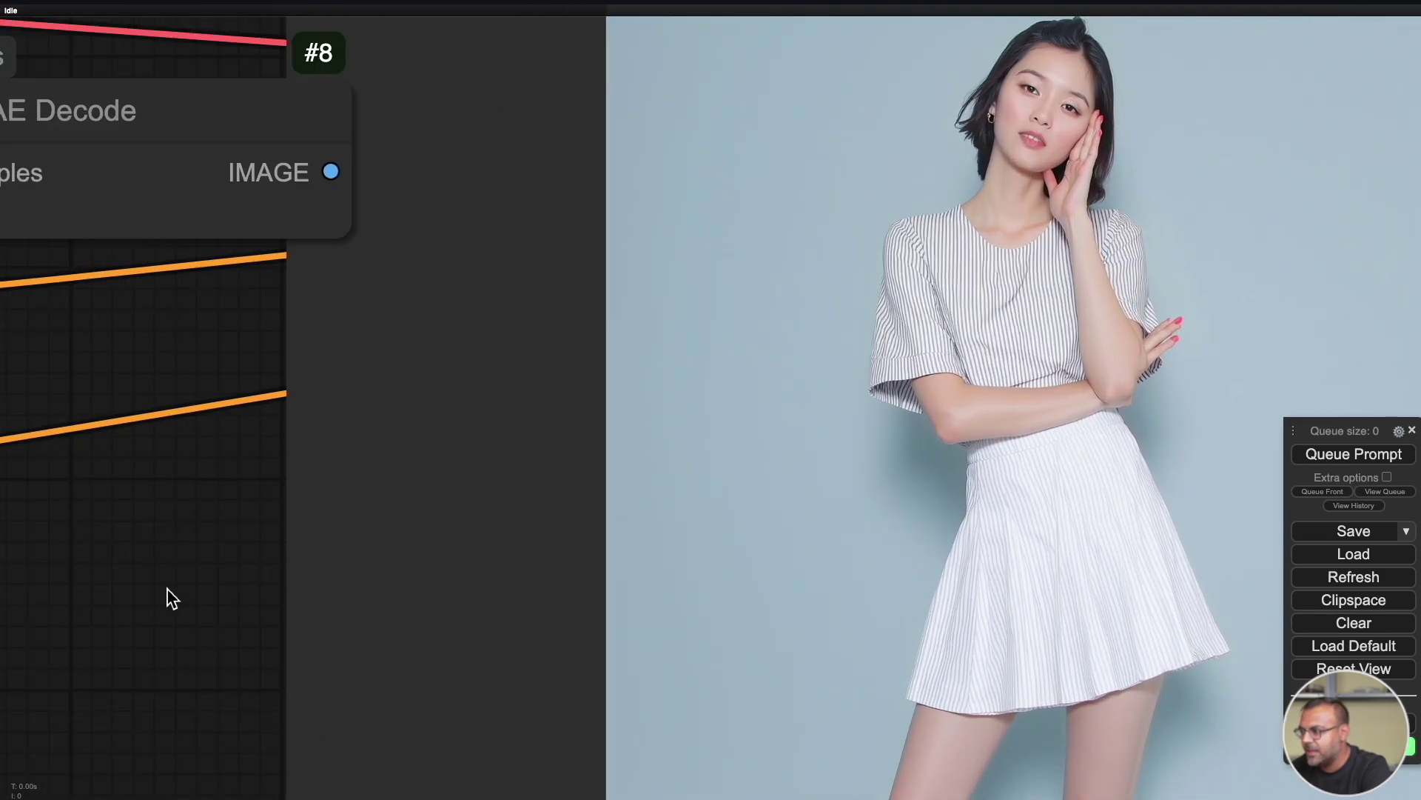
scroll(172, 599, up, 2)
drag(254, 454, 29, 485)
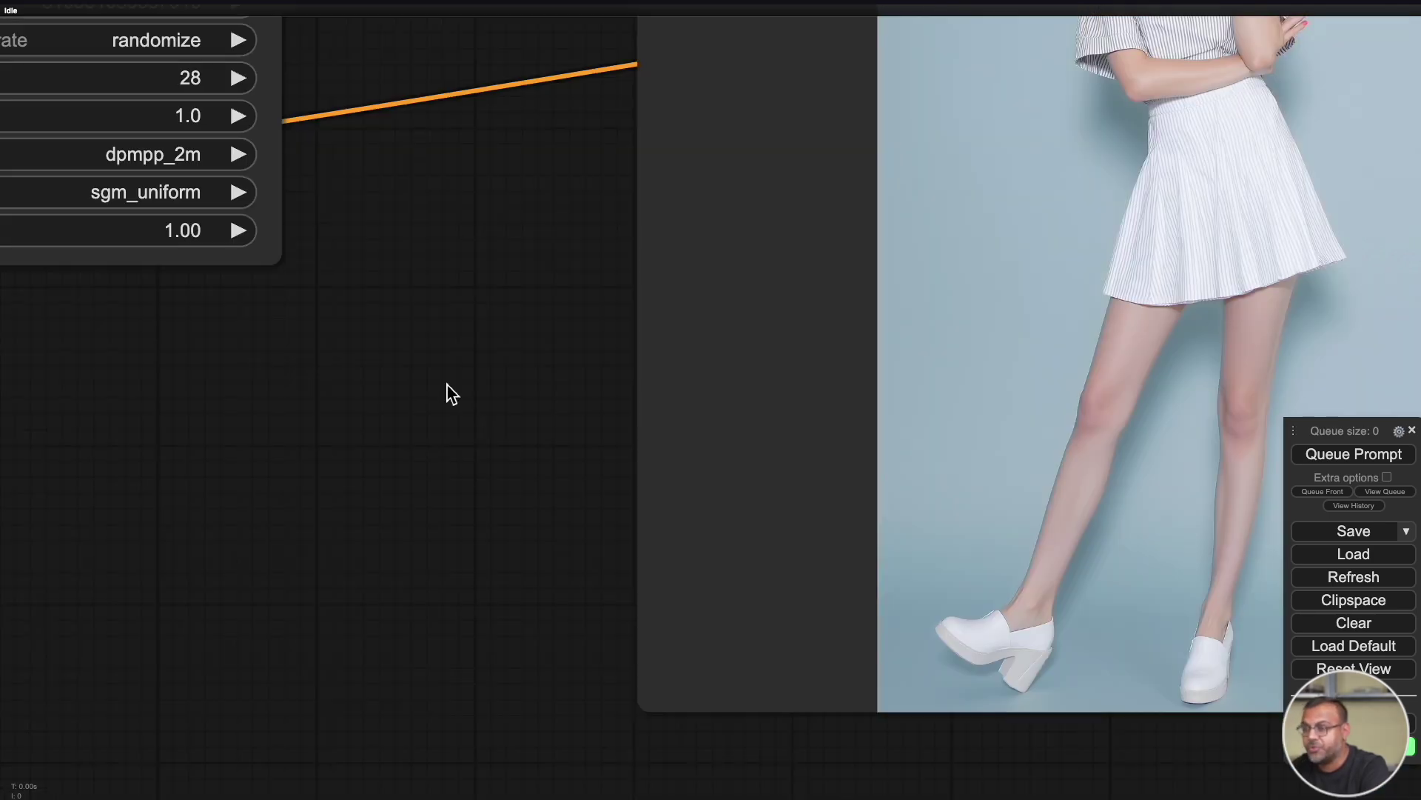
Set ControlNet strength to 0.70, queue another run, and move Apply ControlNet lower
drag(296, 416, 733, 601)
scroll(684, 431, left, 10)
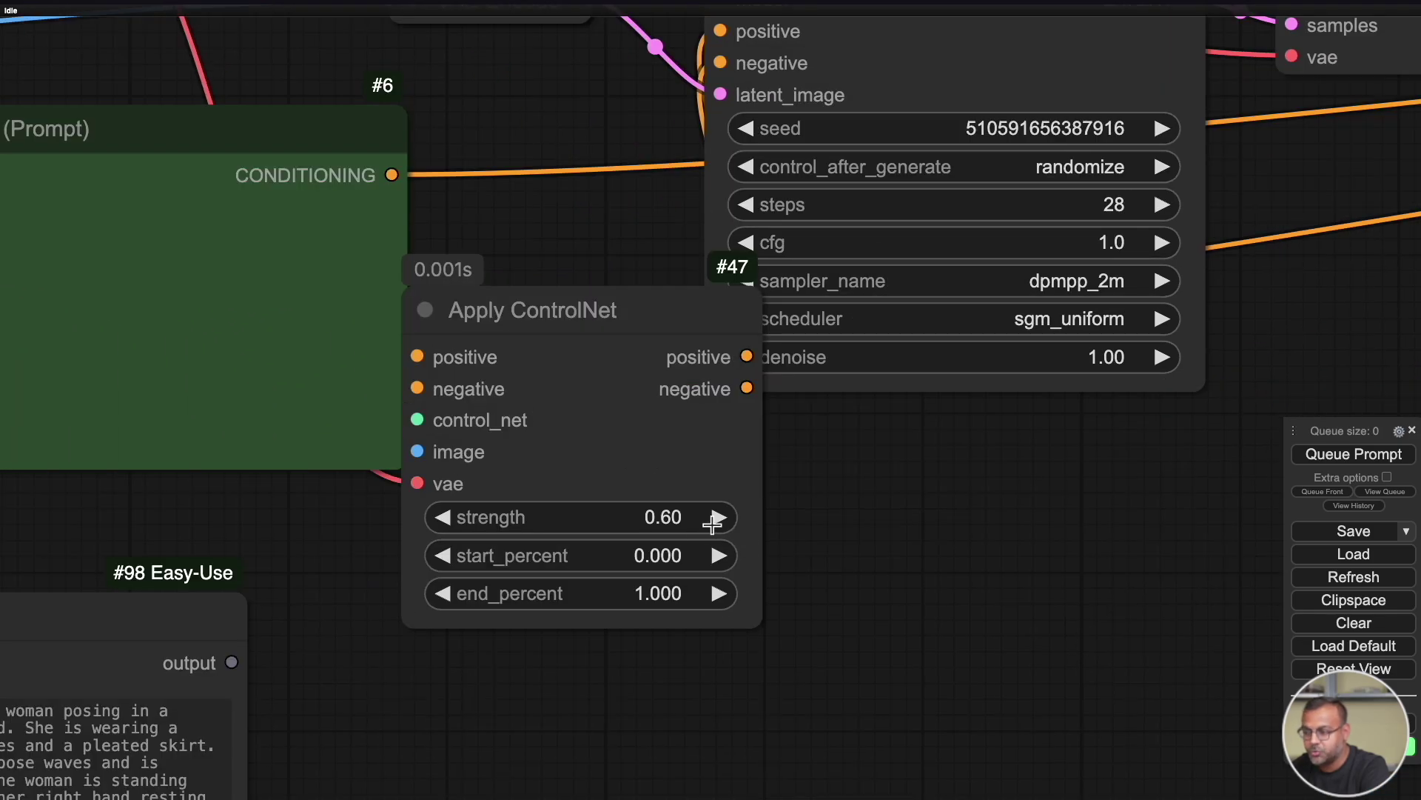
click(704, 522)
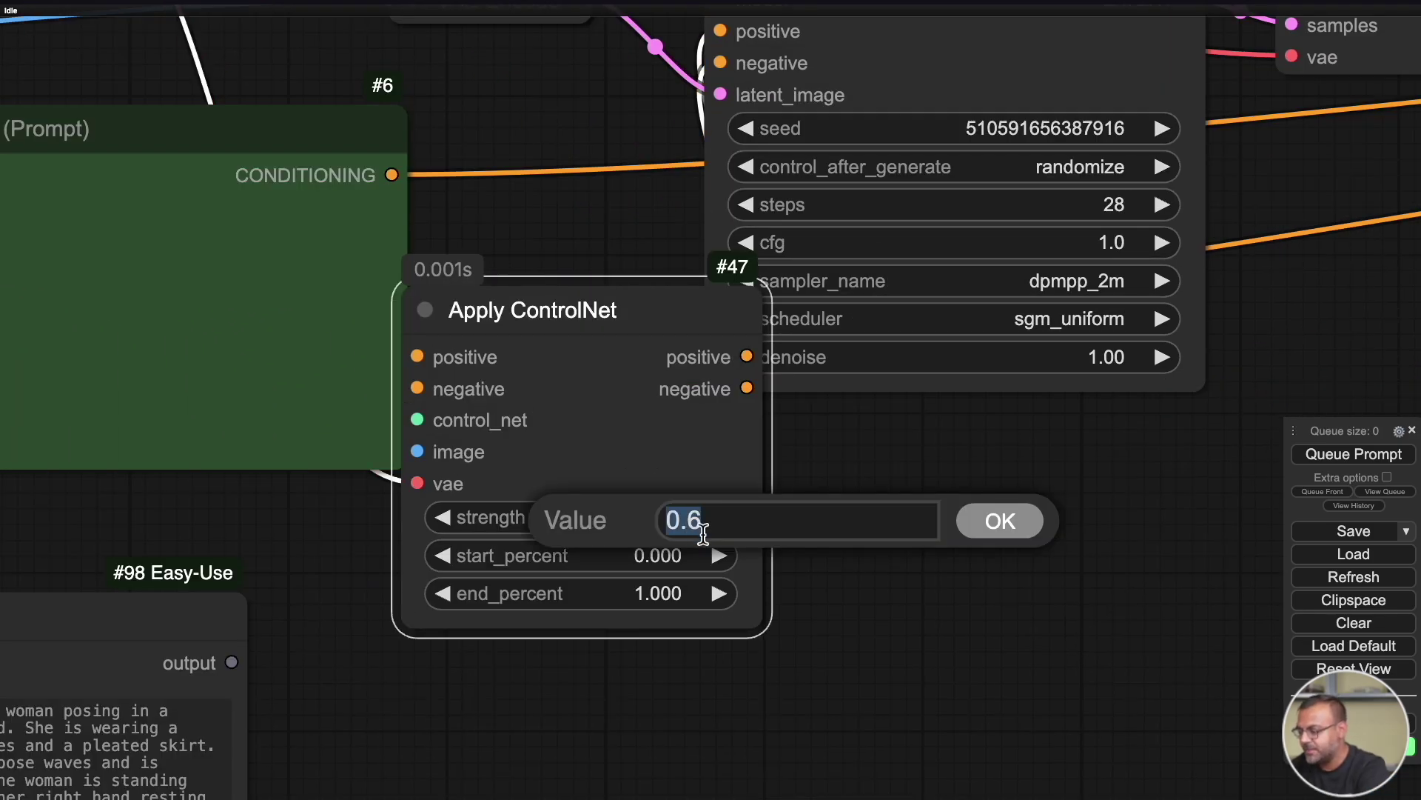
text(.7)
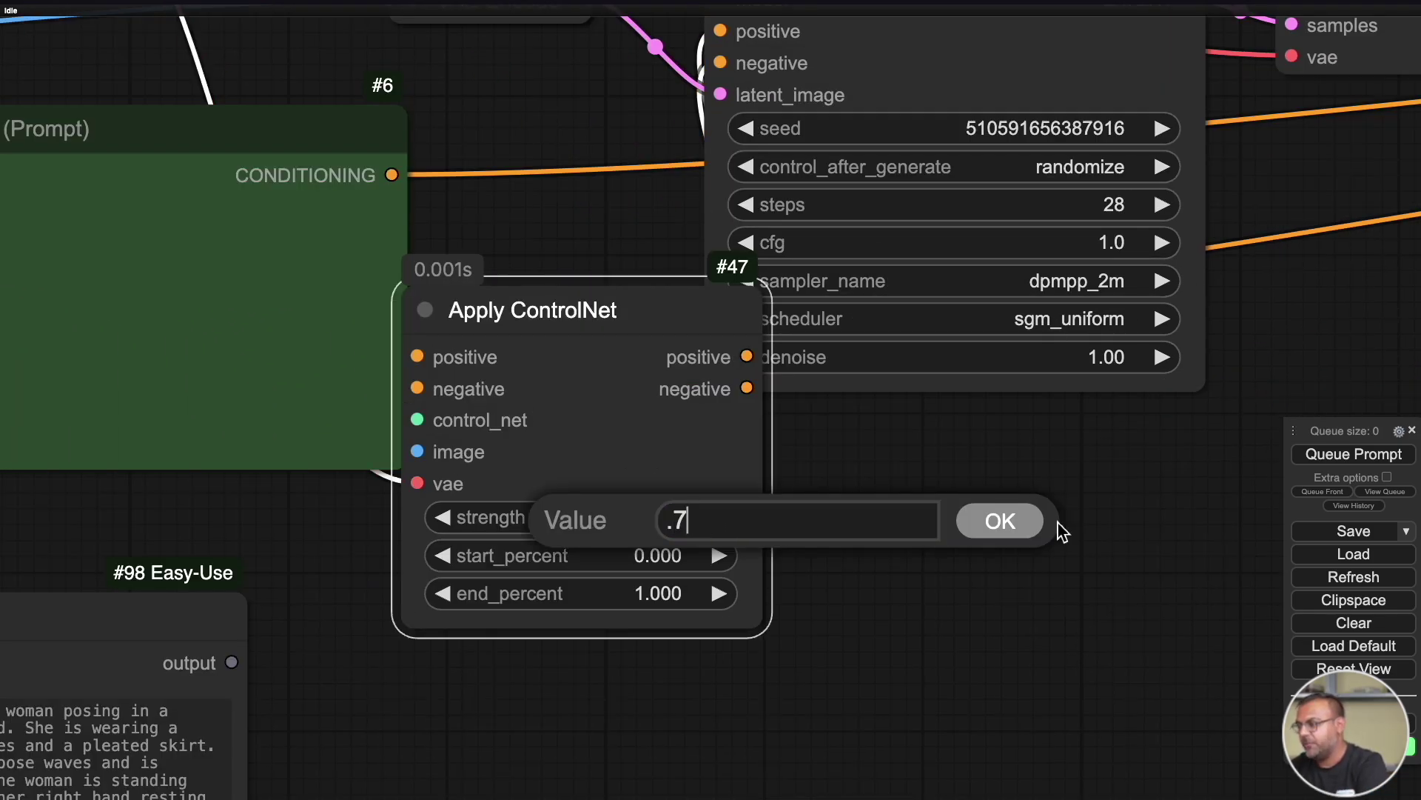
click(1013, 526)
click(1358, 459)
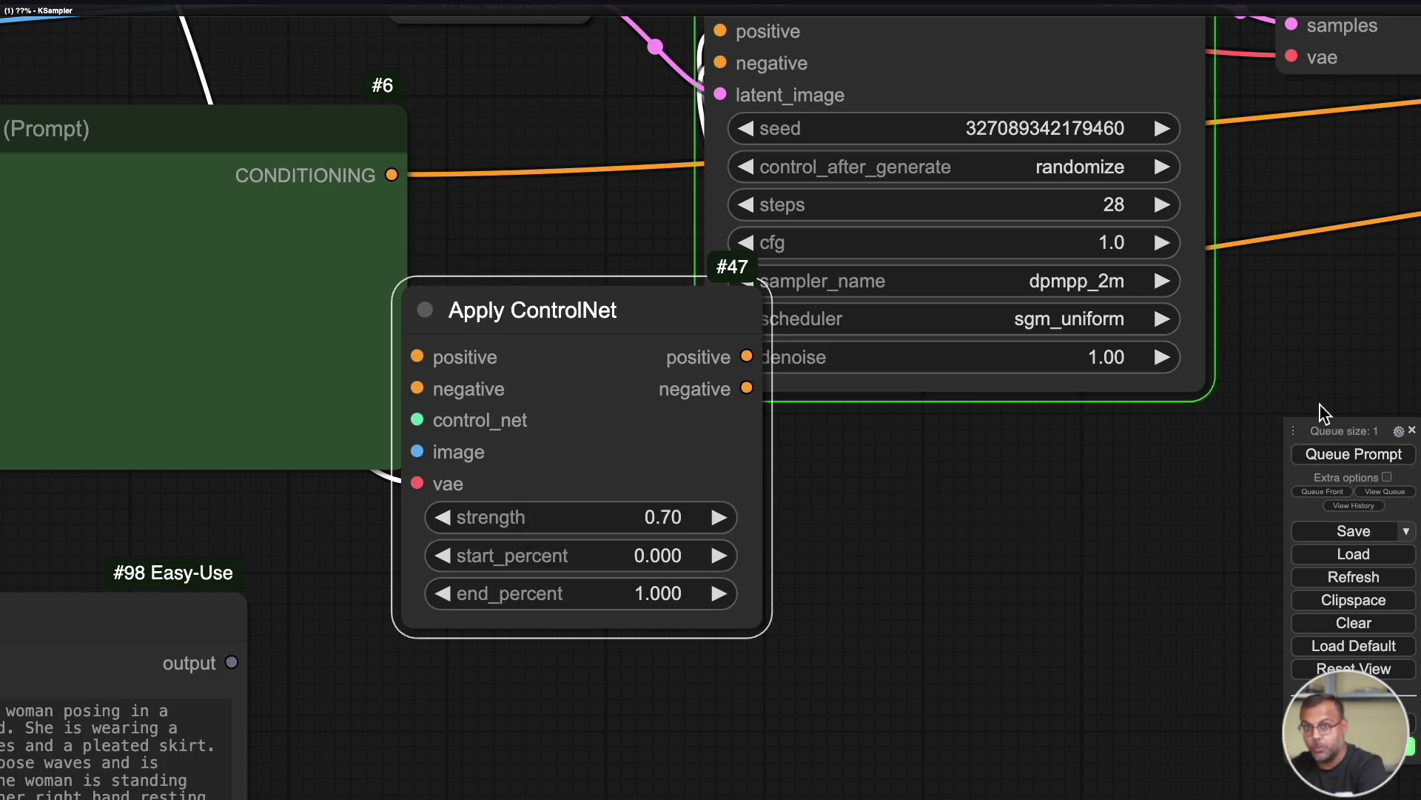
drag(725, 302, 766, 451)
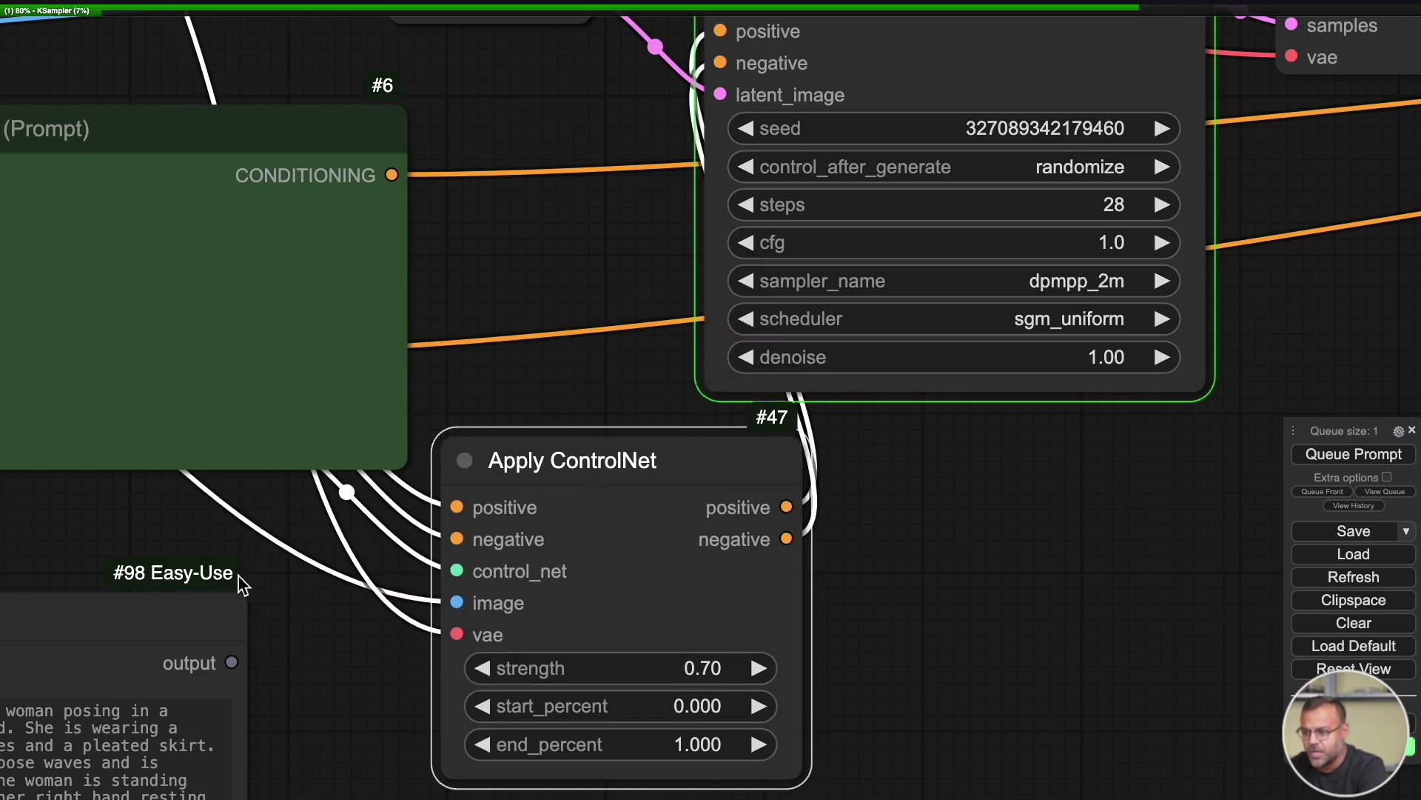
drag(217, 566, 296, 570)
scroll(296, 570, down, 5)
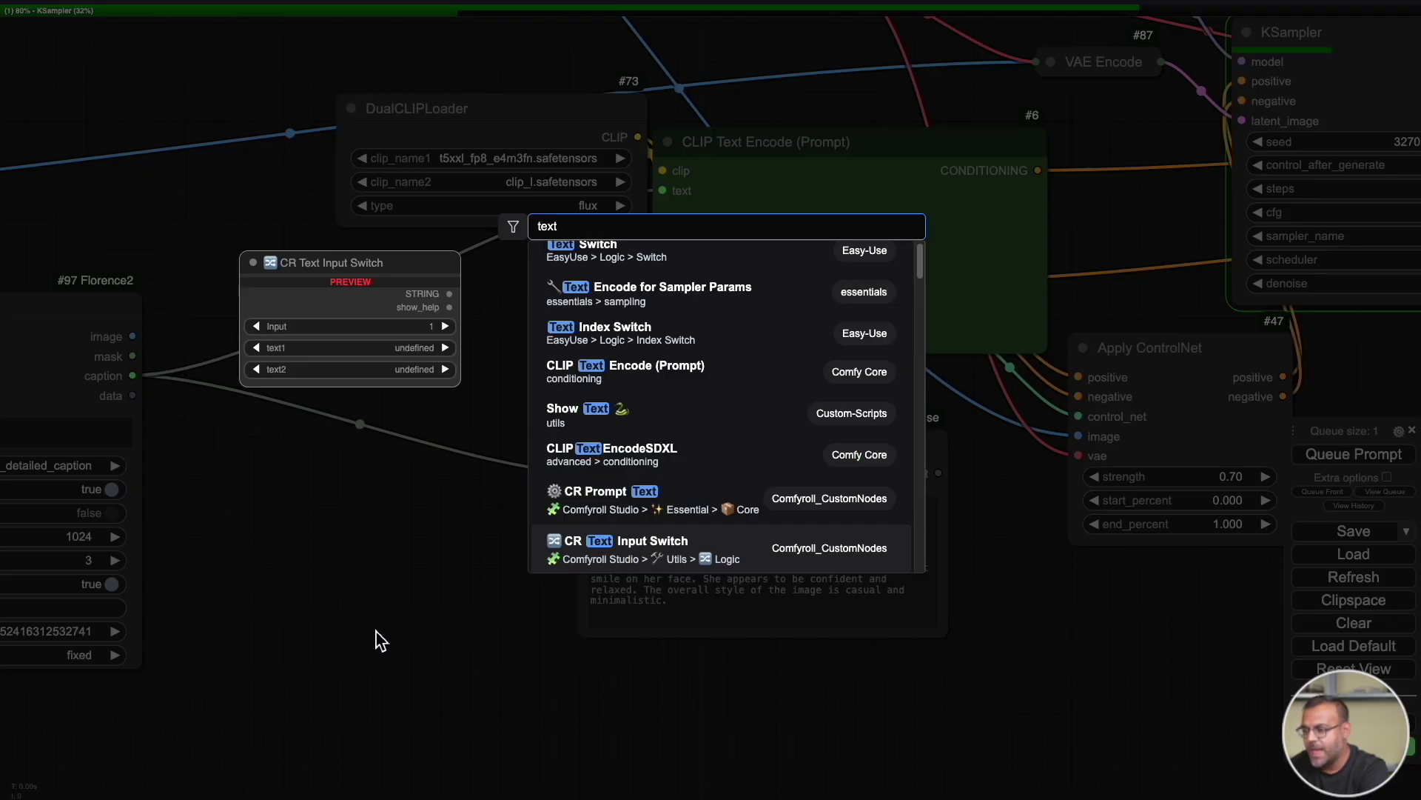
click(378, 640)
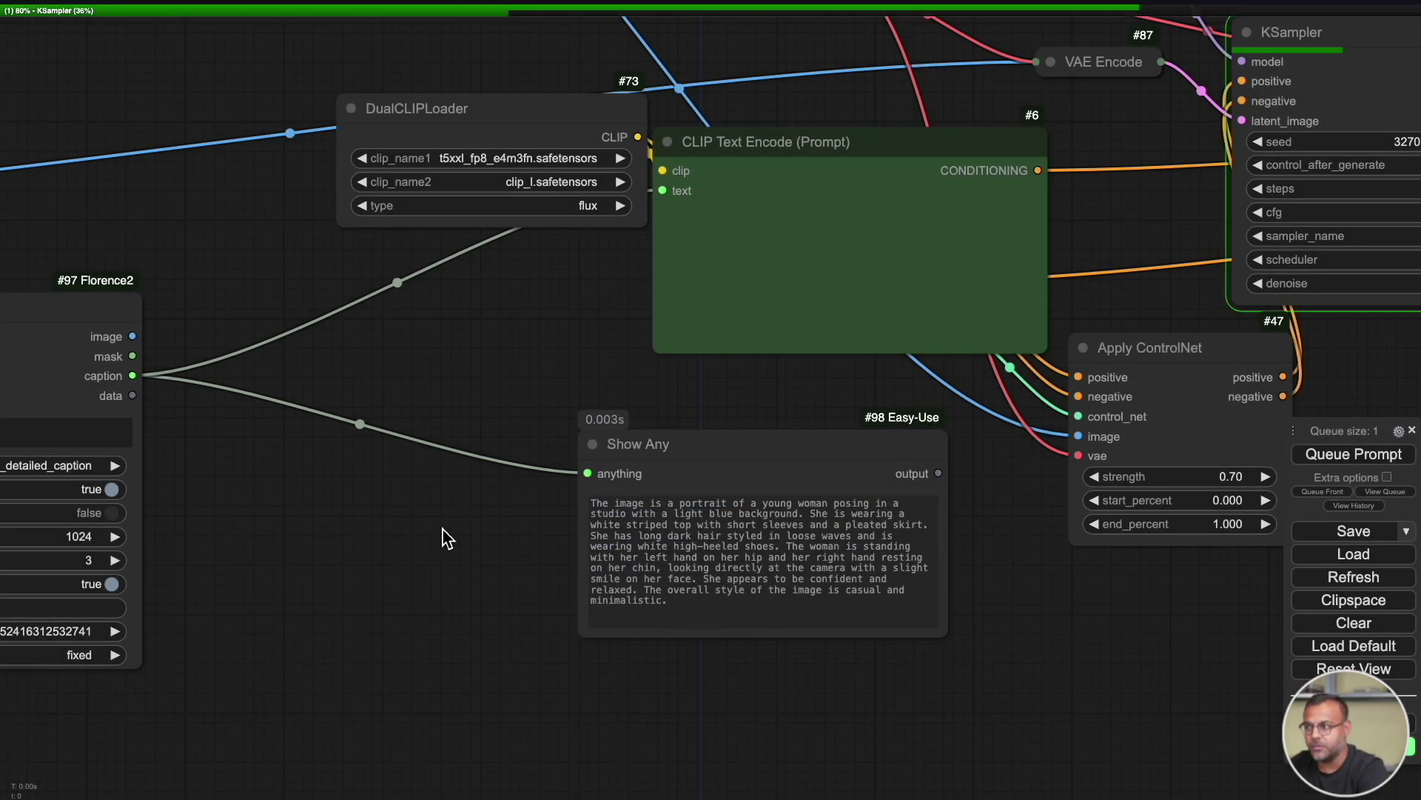
scroll(601, 348, up, 3)
drag(592, 314, 359, 200)
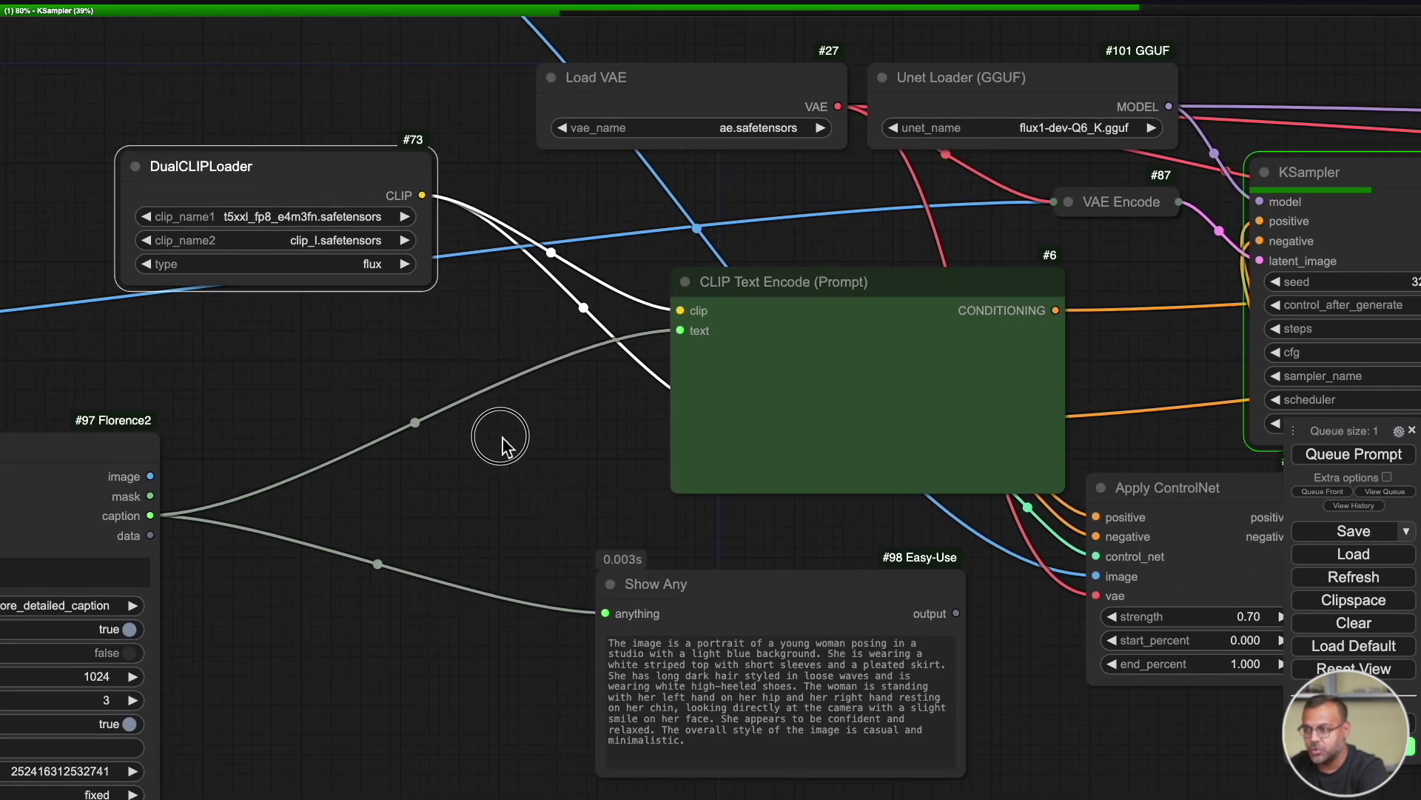
scroll(489, 439, up, 3)
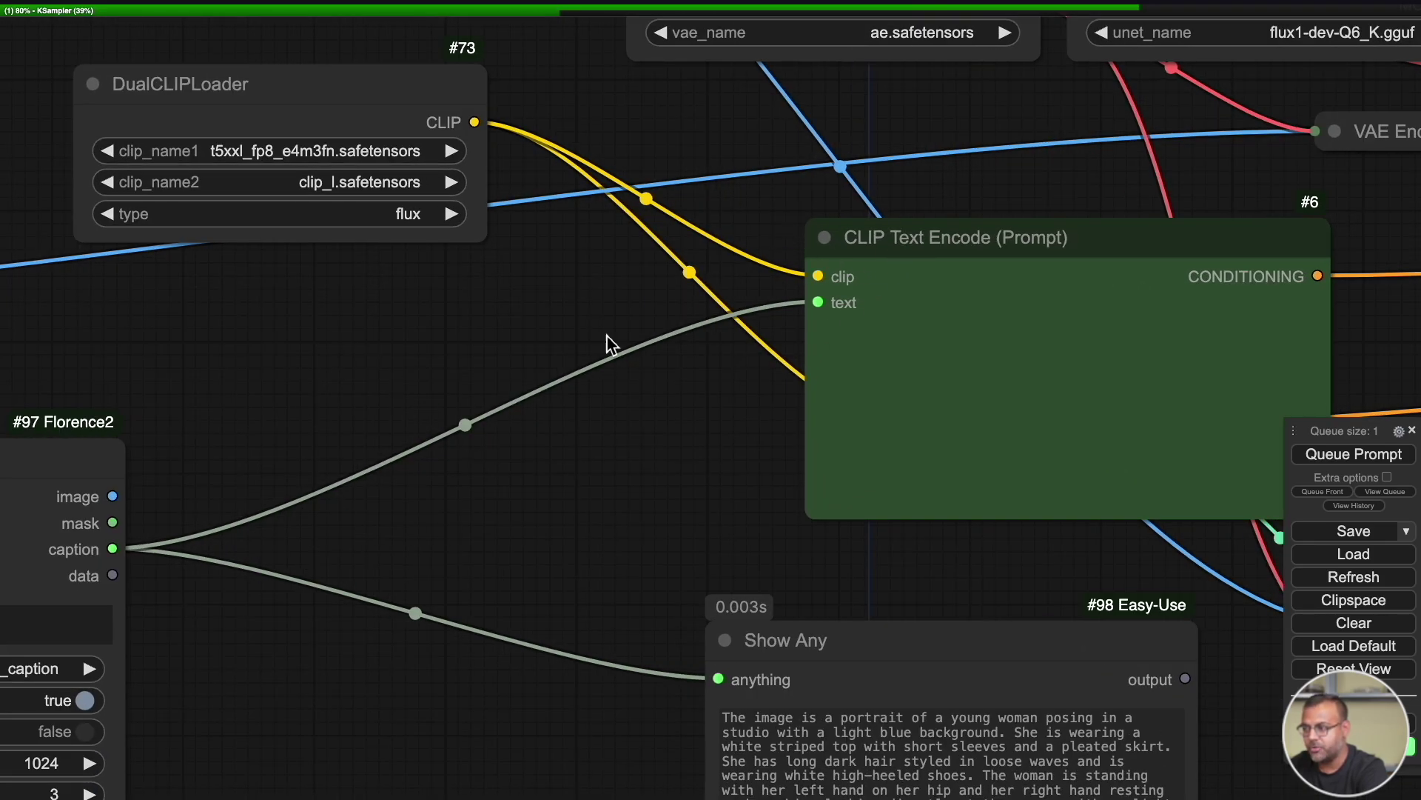
scroll(459, 329, down, 3)
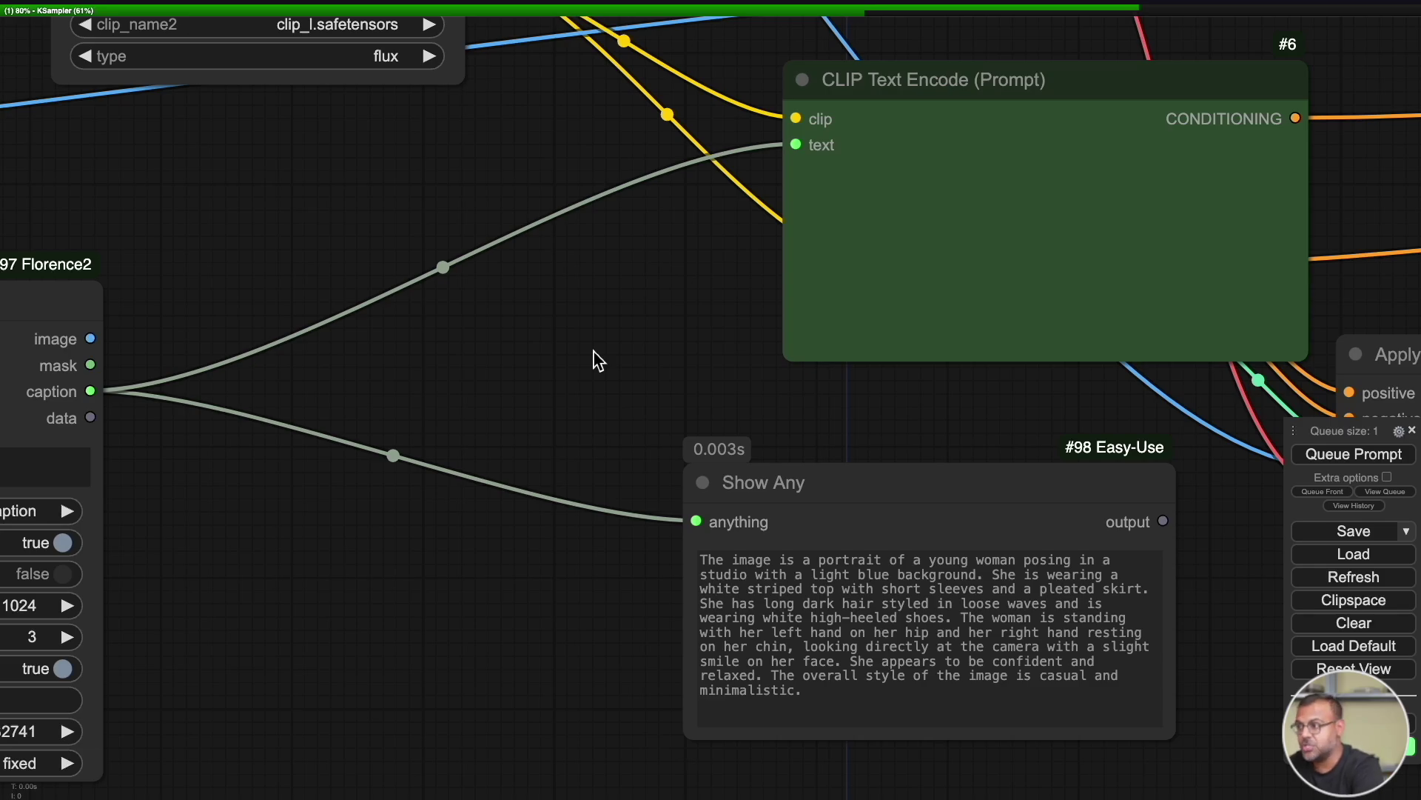
scroll(670, 411, down, 6)
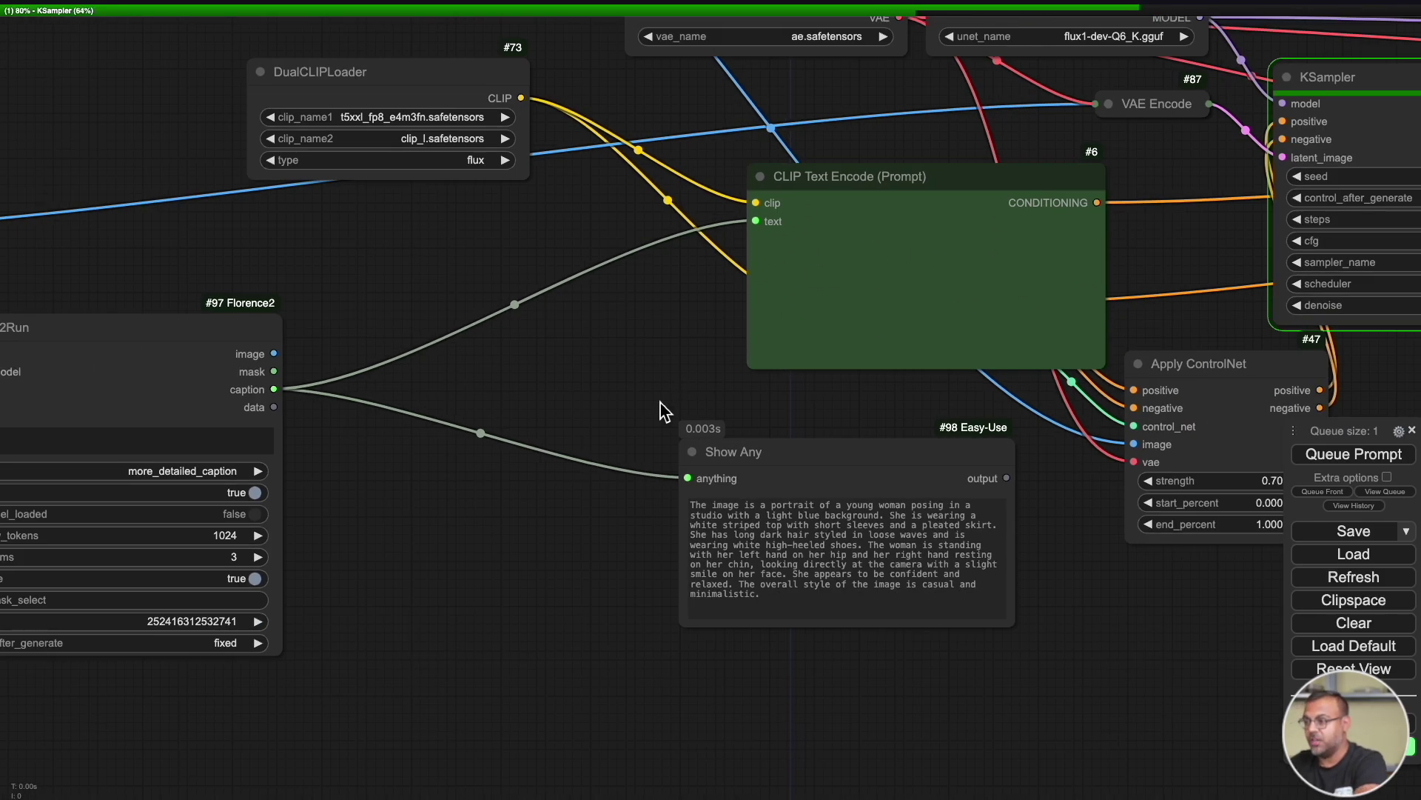
Pan to the output image and the KSampler and VAE Decode nodes to inspect the Jasper upscale
scroll(606, 545, down, 4)
scroll(714, 579, up, 8)
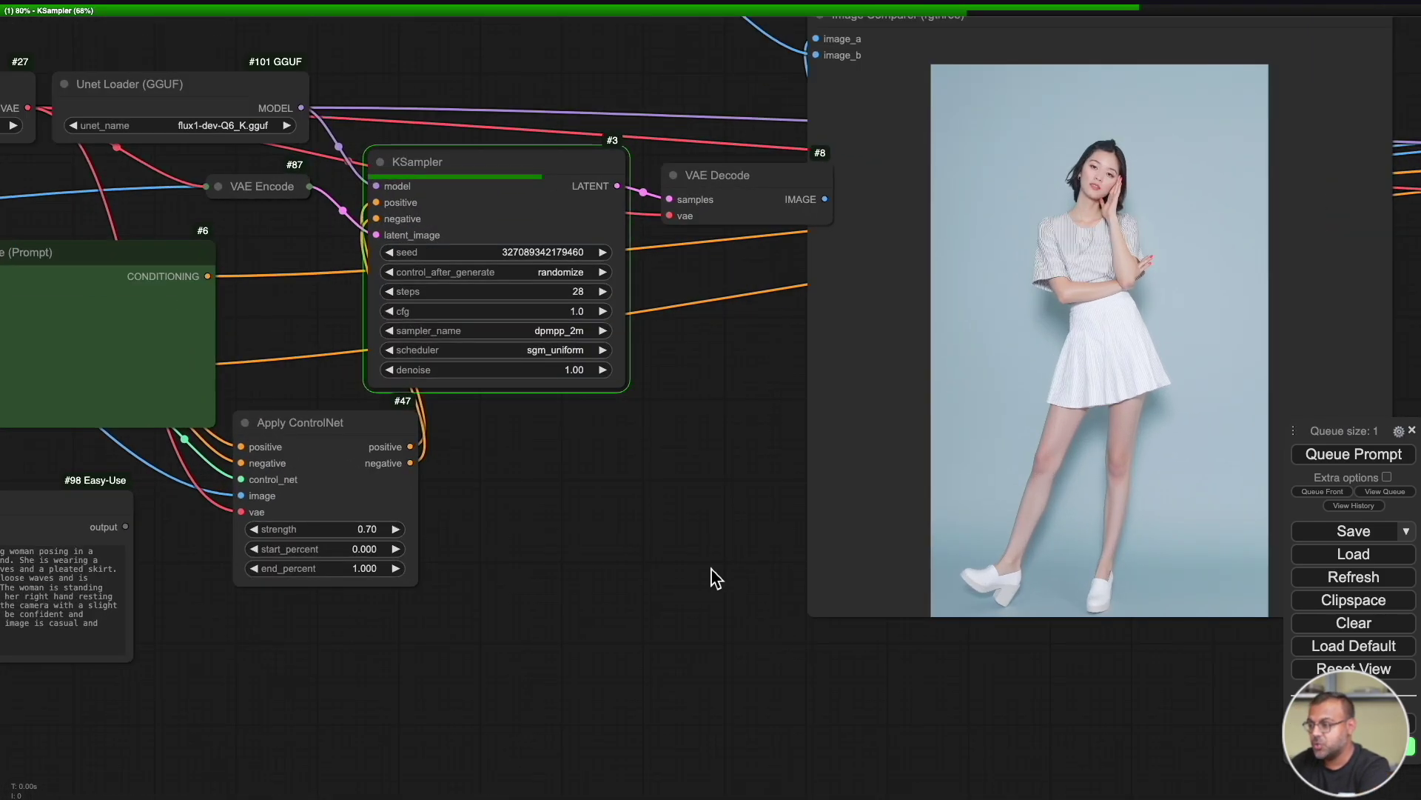
drag(800, 480, 670, 533)
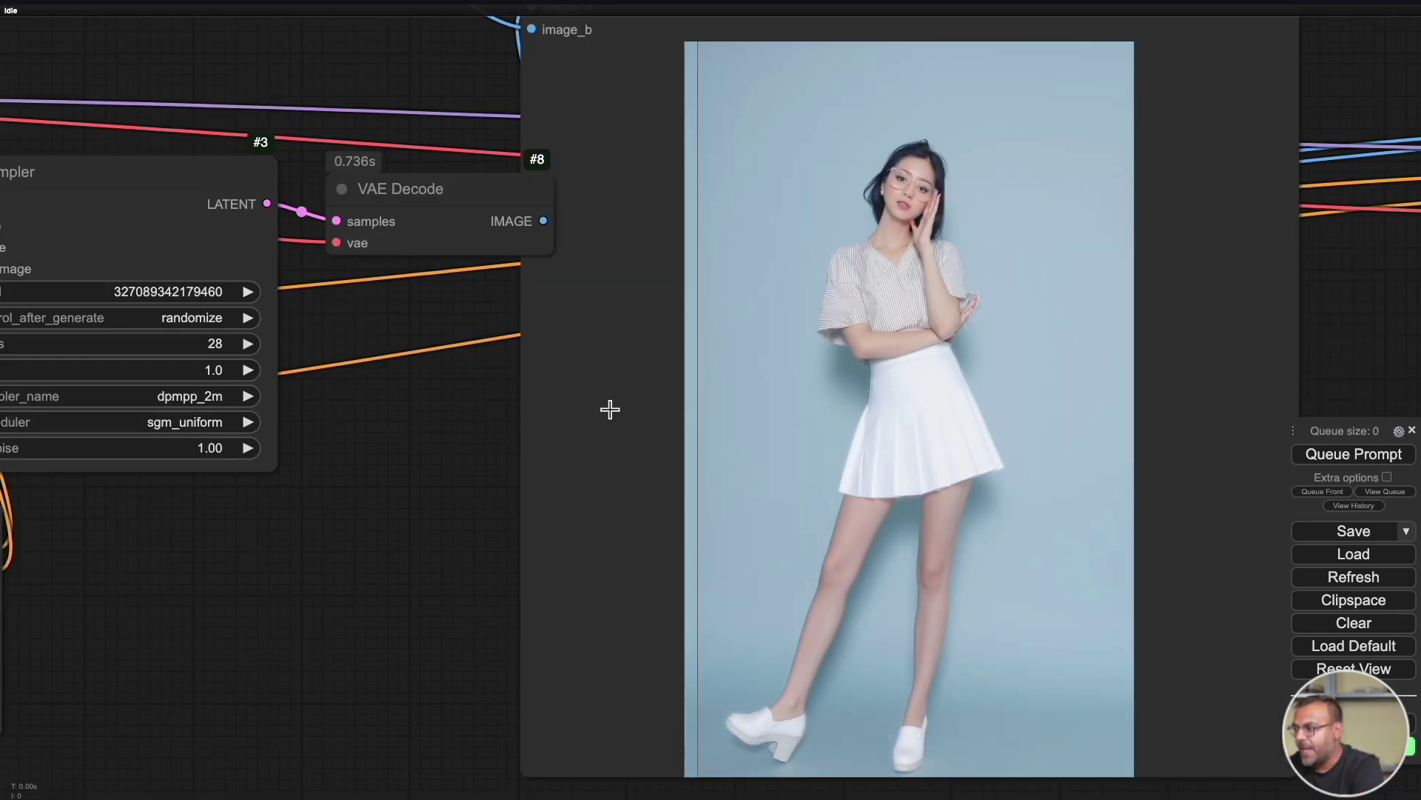
scroll(434, 467, up, 5)
drag(495, 407, 1016, 423)
drag(523, 628, 607, 540)
drag(798, 353, 375, 304)
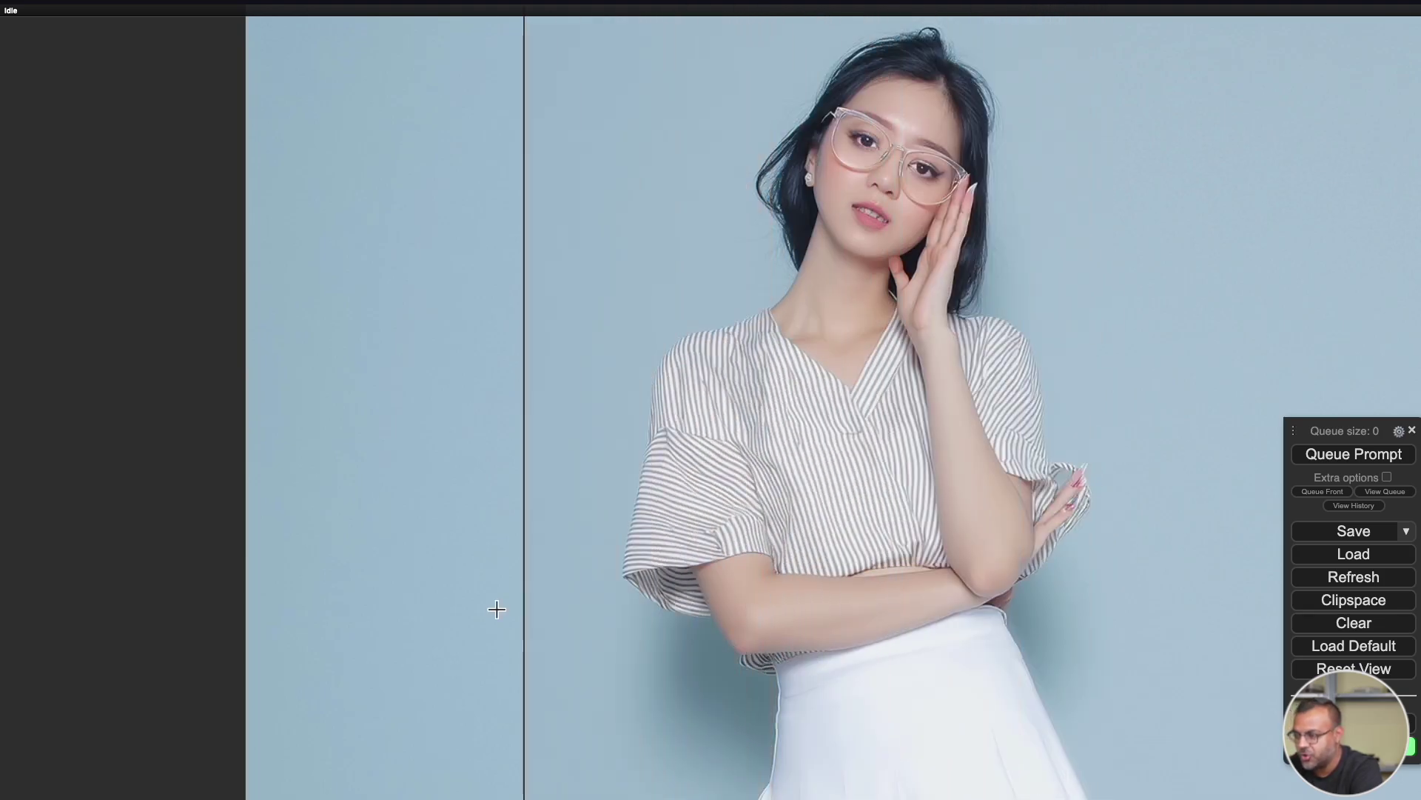
Zoom out to view the whole workflow graph
scroll(148, 616, down, 5)
scroll(155, 656, down, 2)
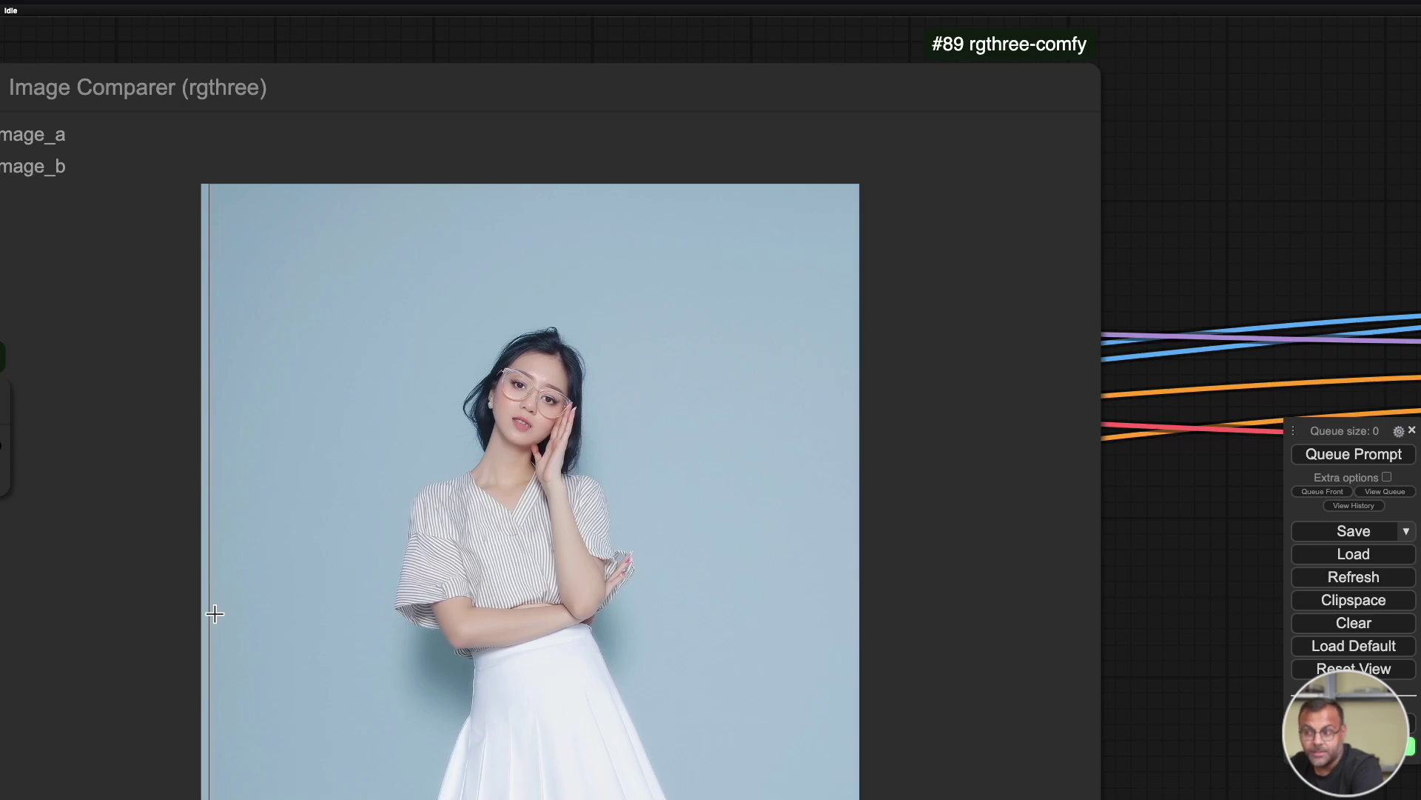
scroll(1167, 669, down, 3)
scroll(847, 215, left, 2)
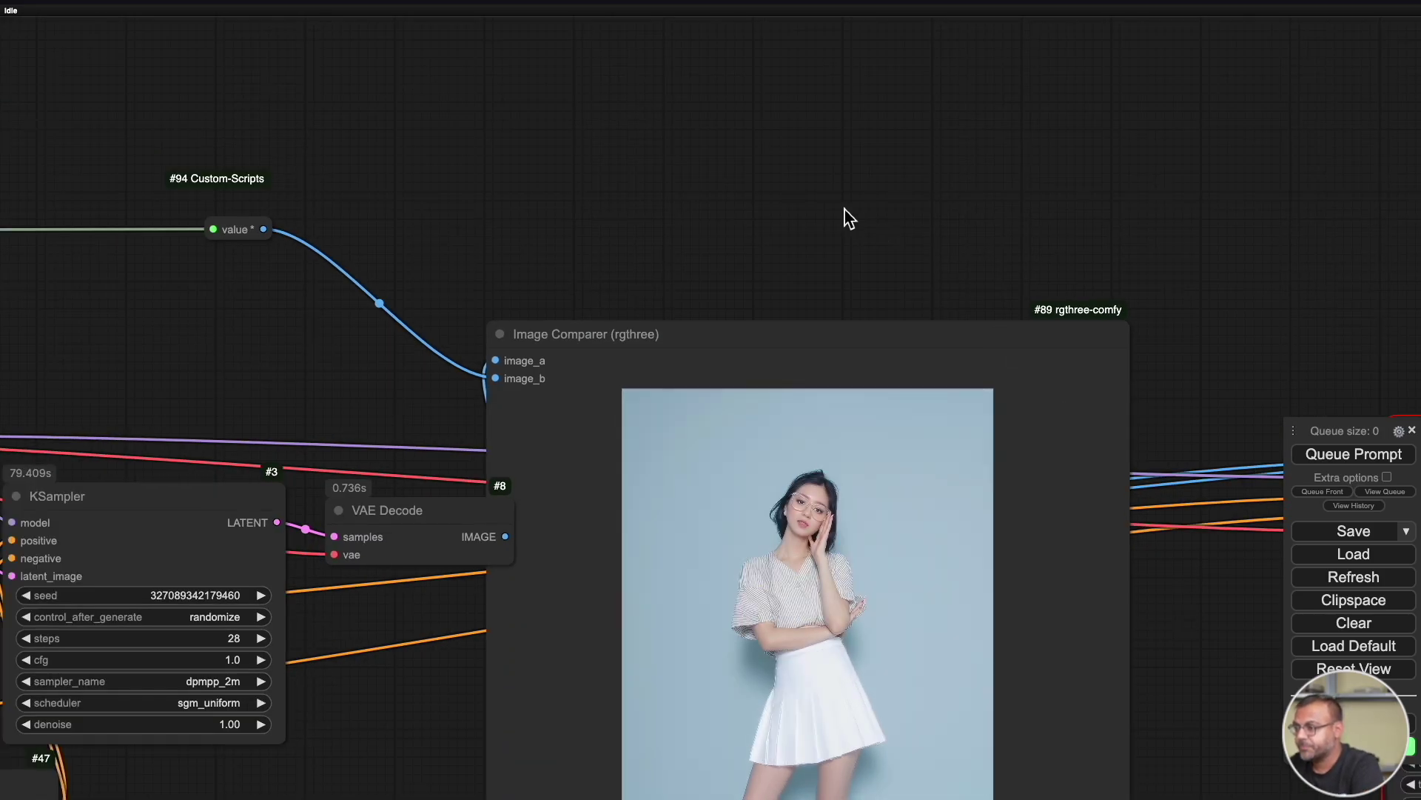
scroll(1021, 254, down, 3)
scroll(603, 539, down, 5)
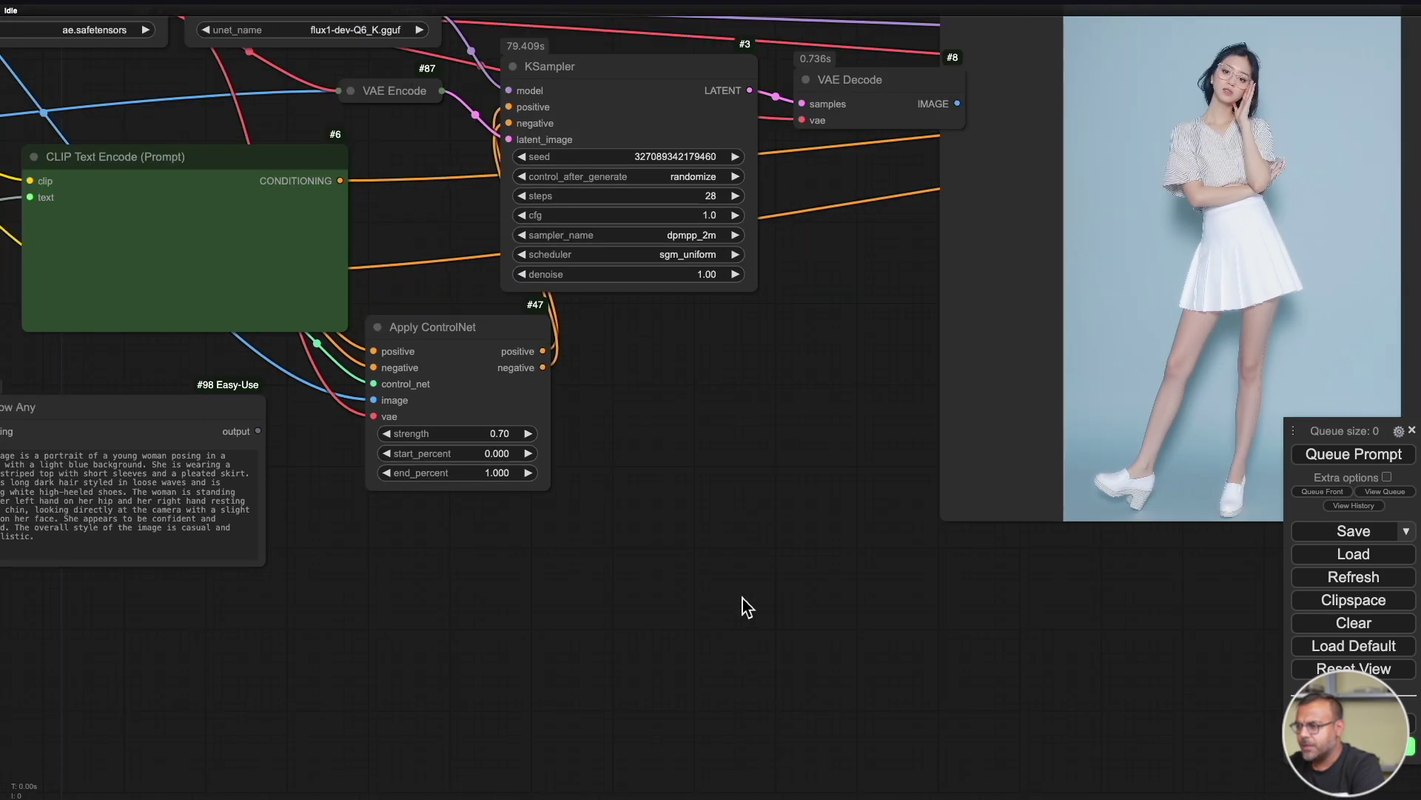
drag(746, 605, 1006, 593)
scroll(931, 707, down, 2)
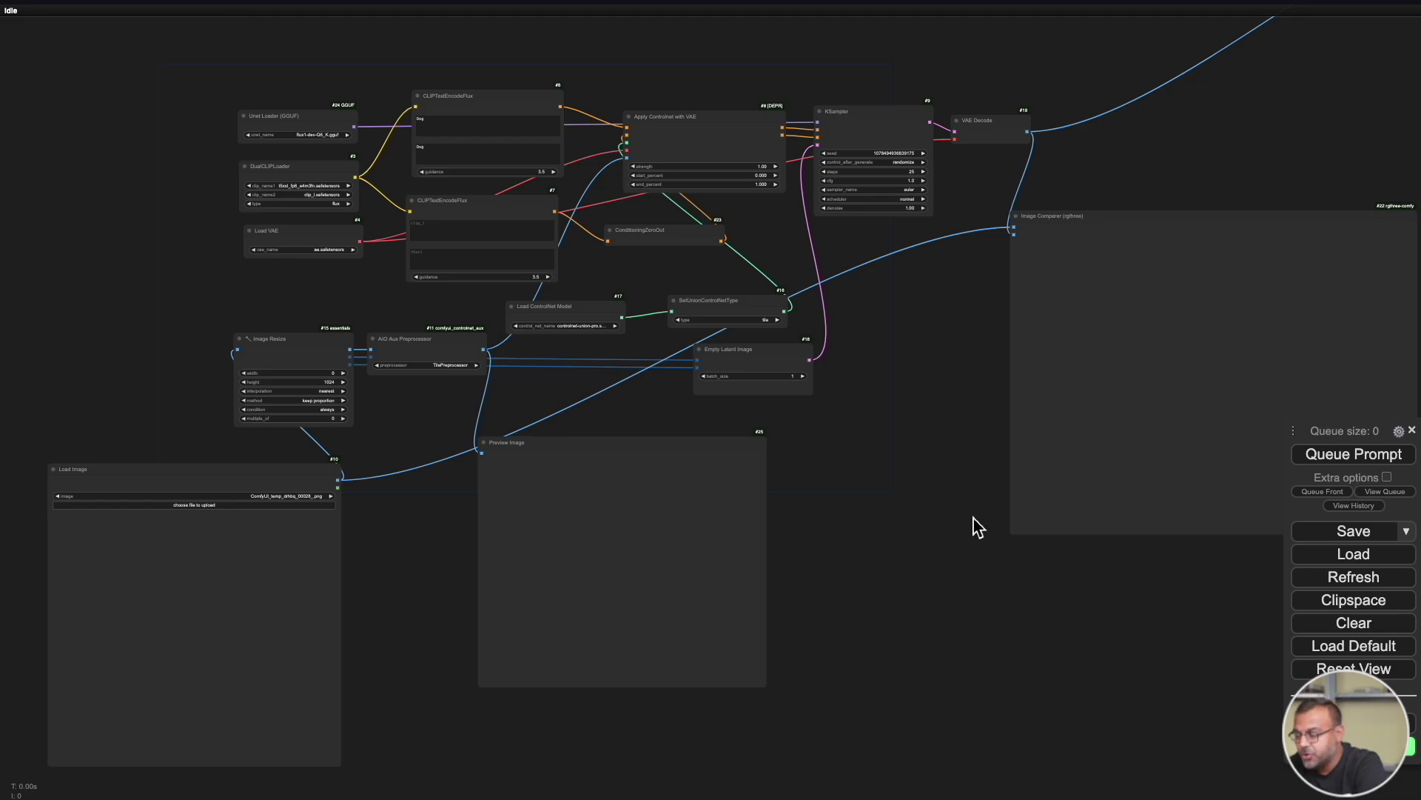
Zoom in on the Load Image node to show the anime portrait preview
drag(1030, 580, 992, 564)
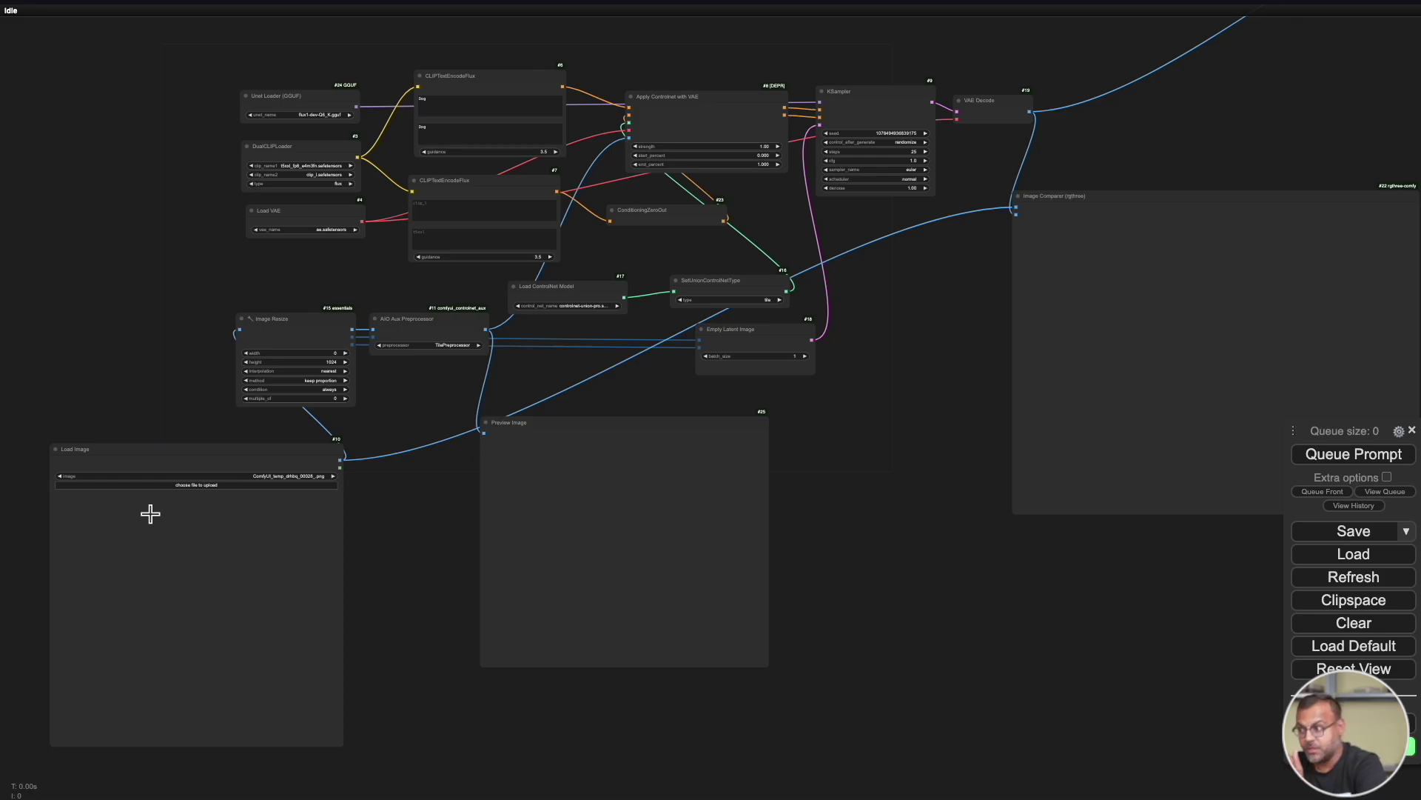
scroll(432, 663, down, 3)
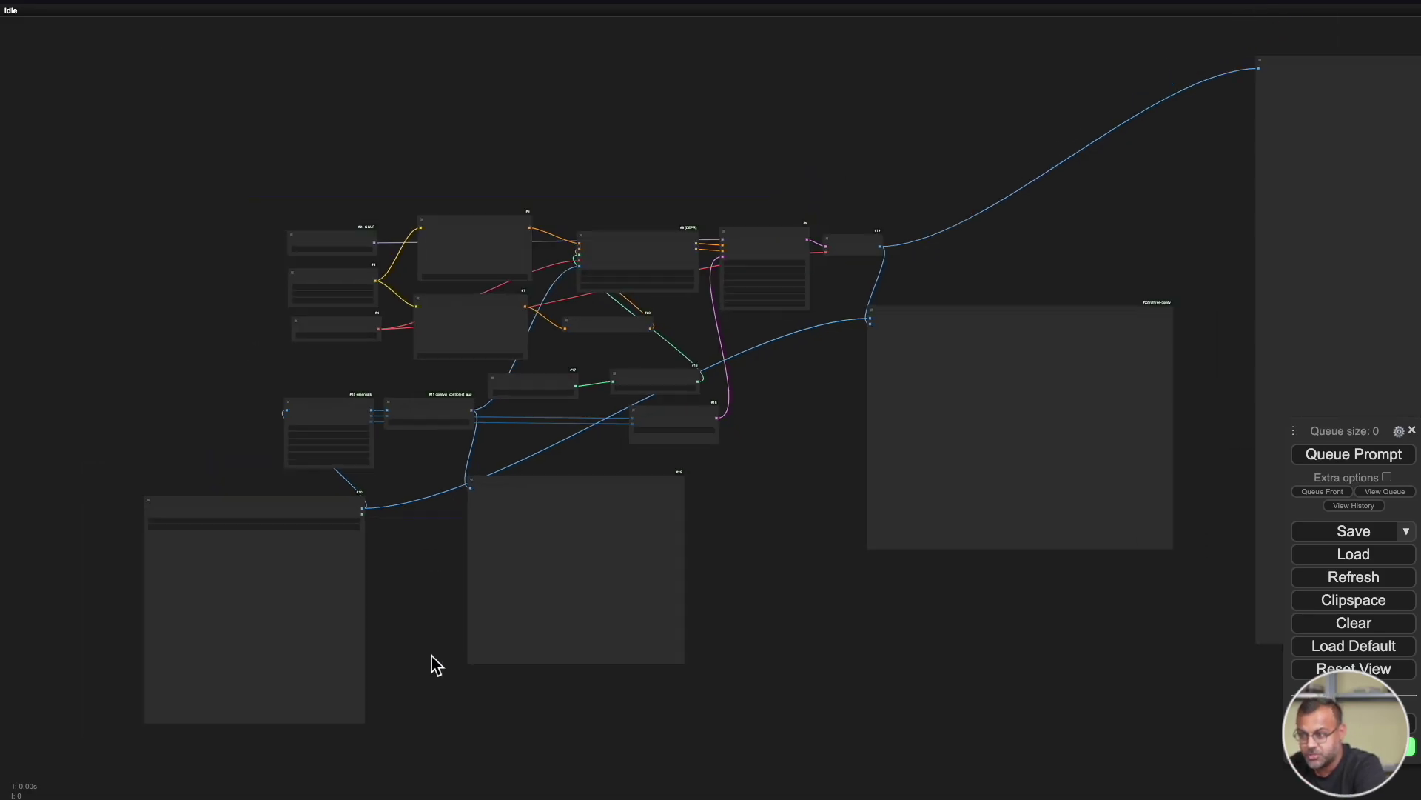
scroll(367, 571, up, 5)
scroll(368, 572, up, 2)
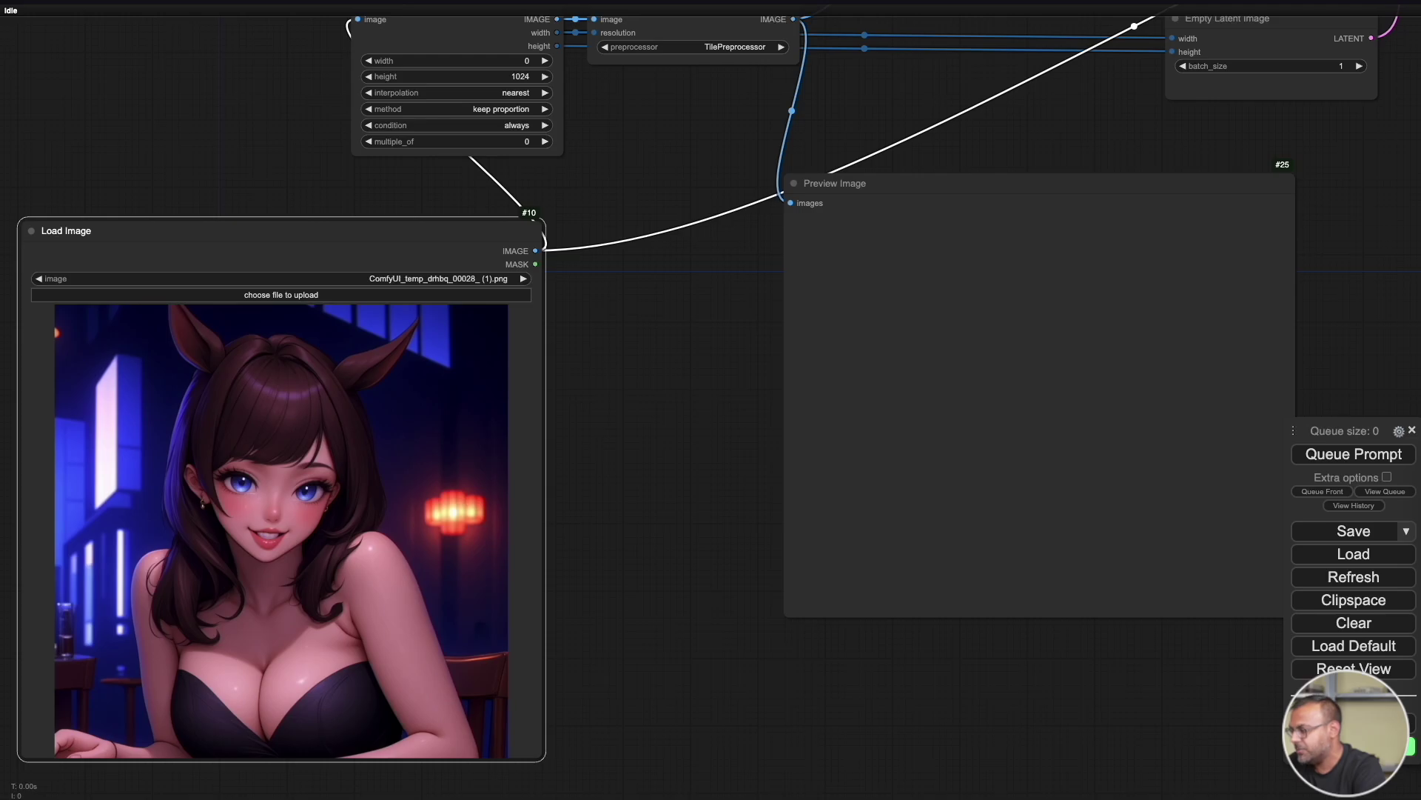
Compare the original and upscaled anime portraits in Preview, then close the original's window
key(super+Tab)
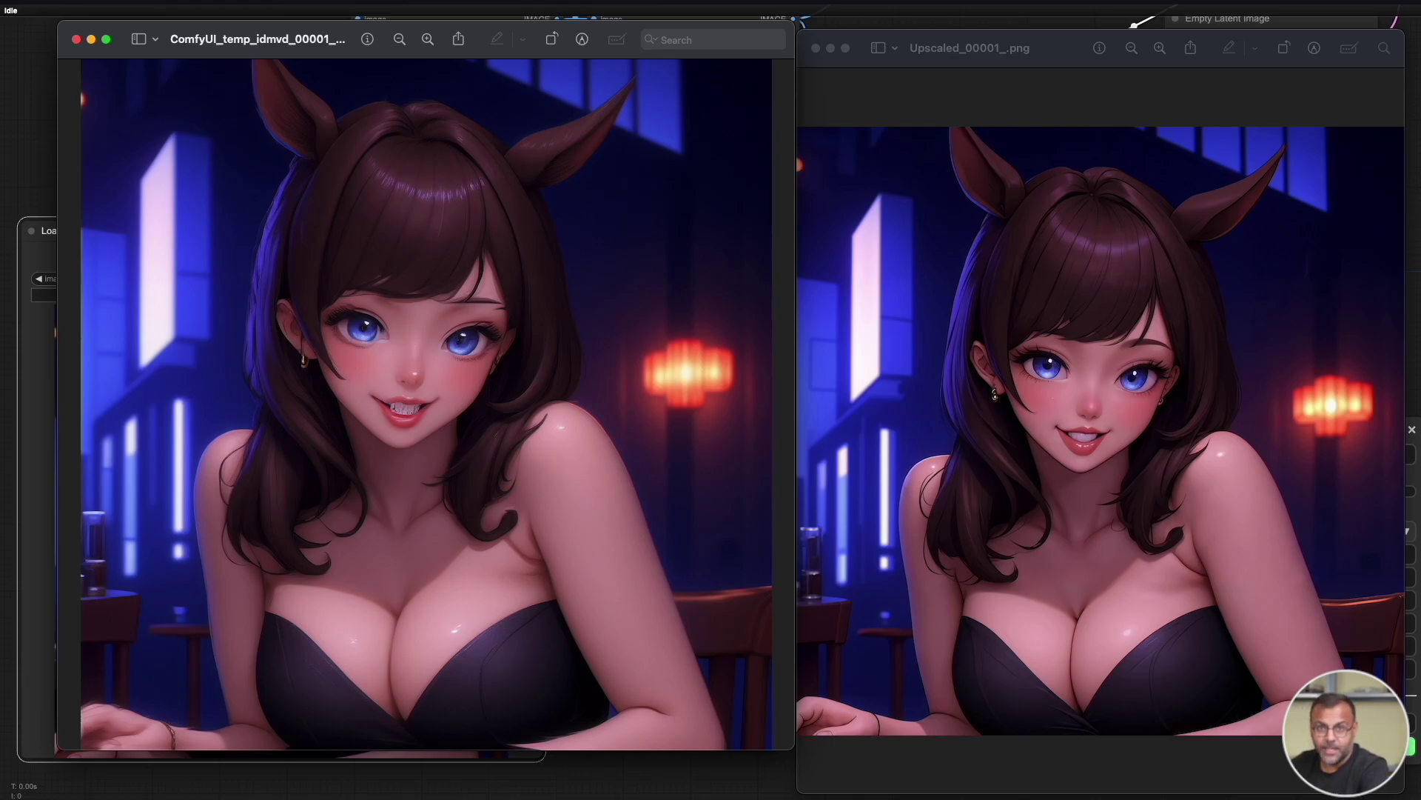
click(77, 39)
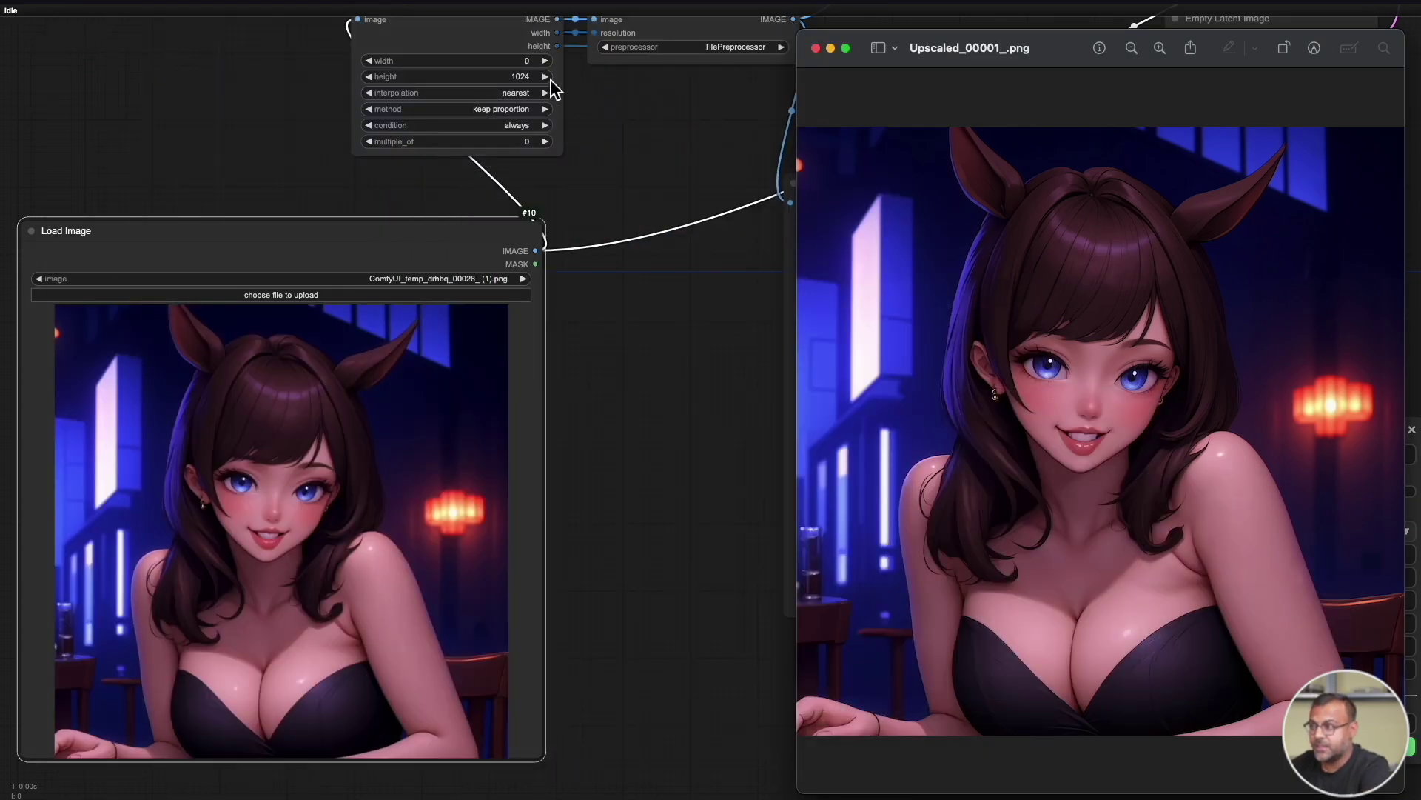
Close Preview, load upscale.jpg into Load Image, and queue the tile workflow on it
click(816, 48)
click(281, 294)
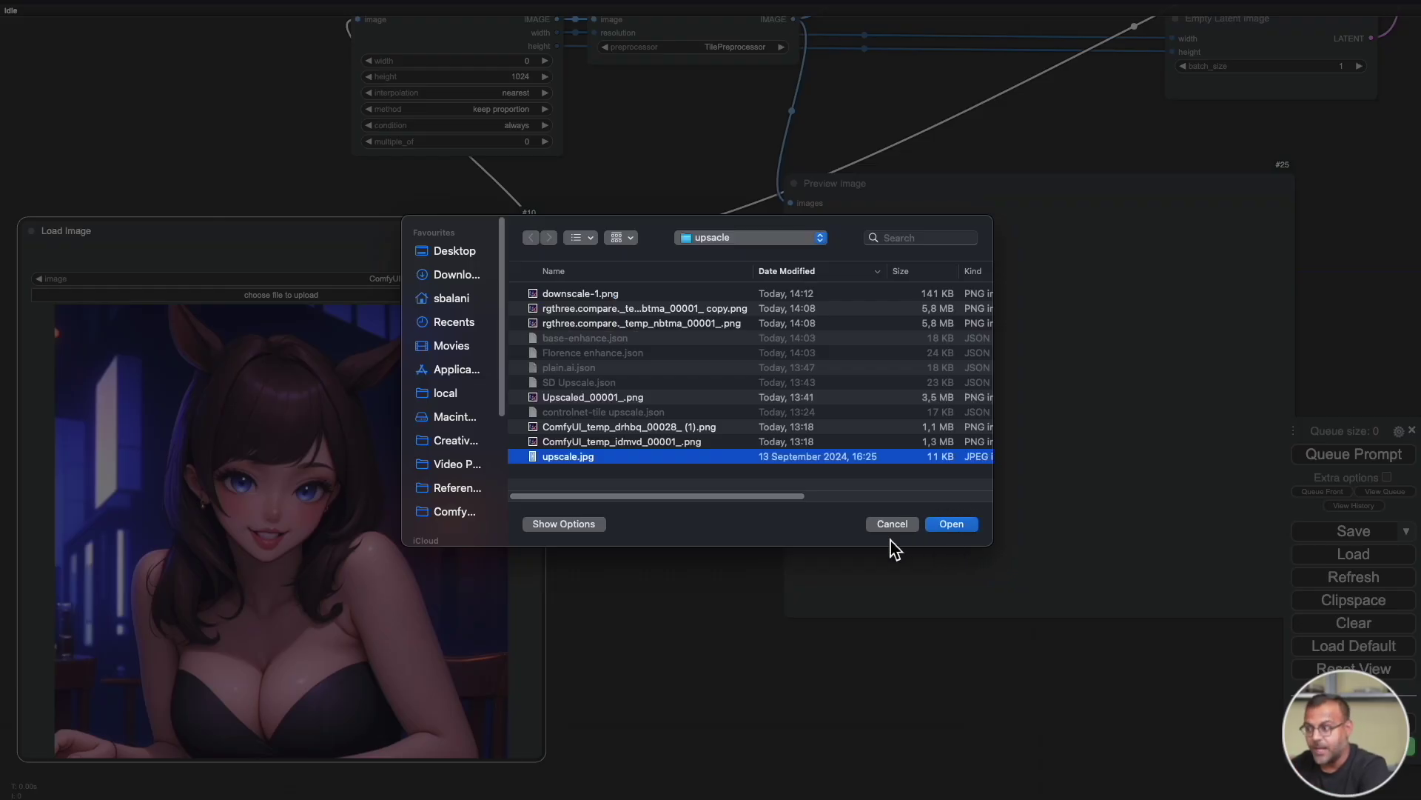
click(975, 523)
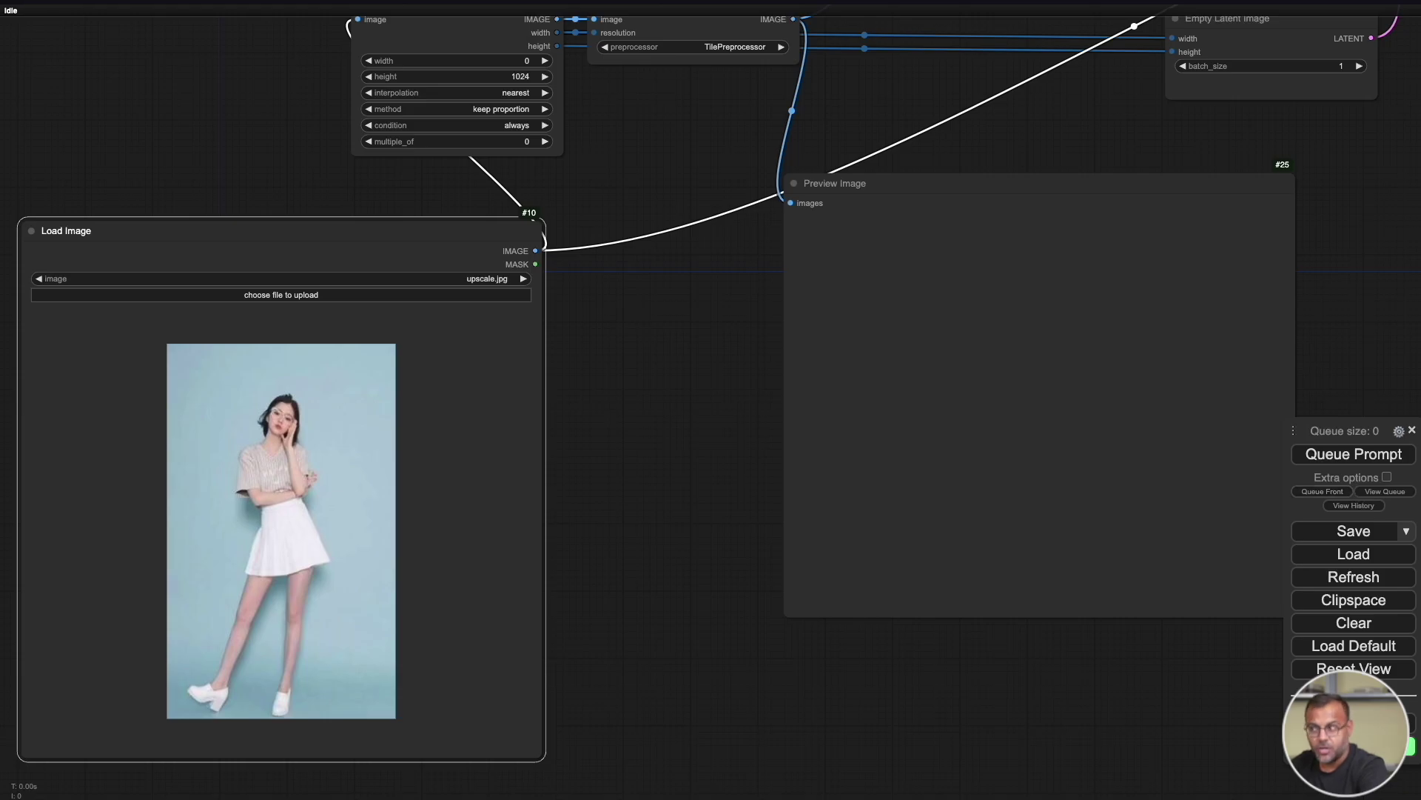
click(1333, 455)
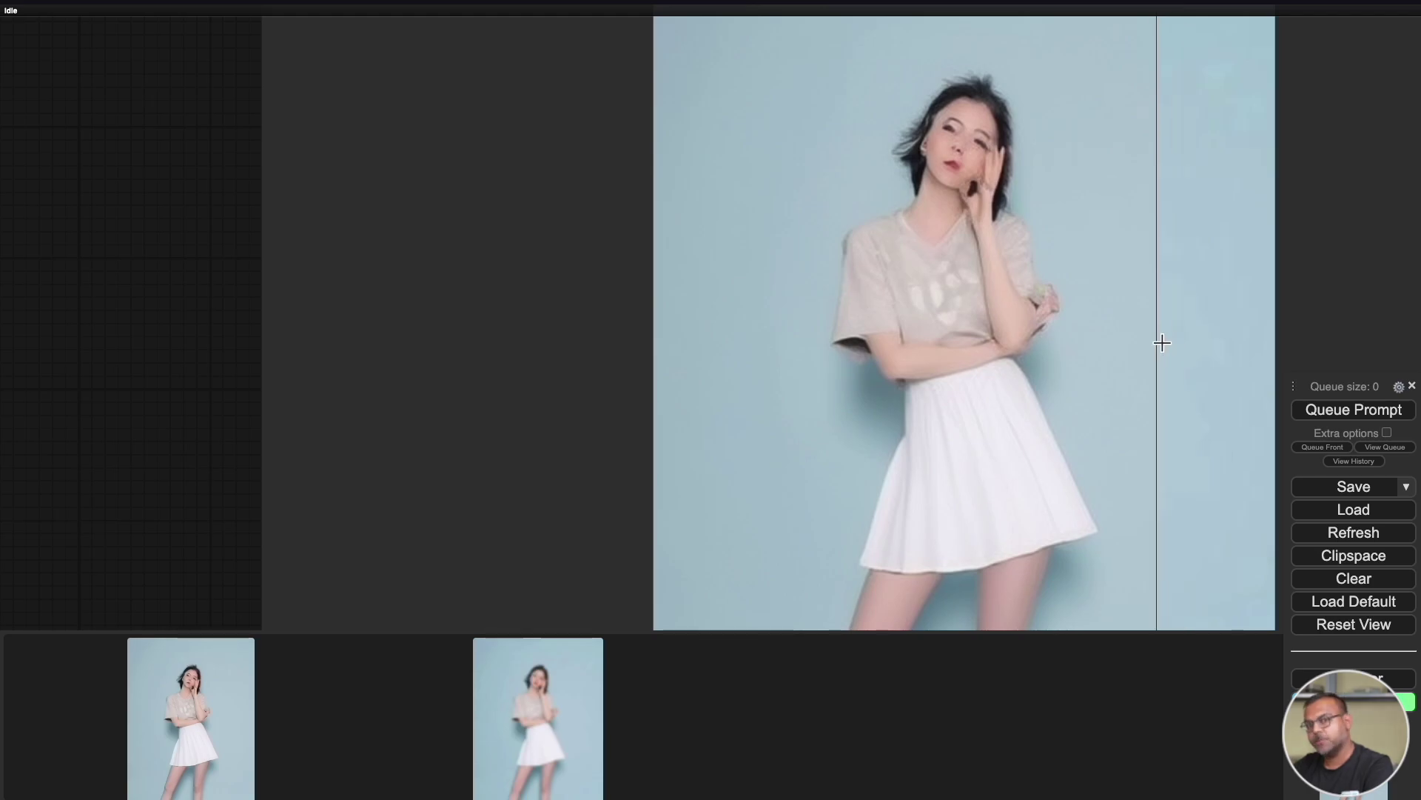
scroll(1125, 400, down, 5)
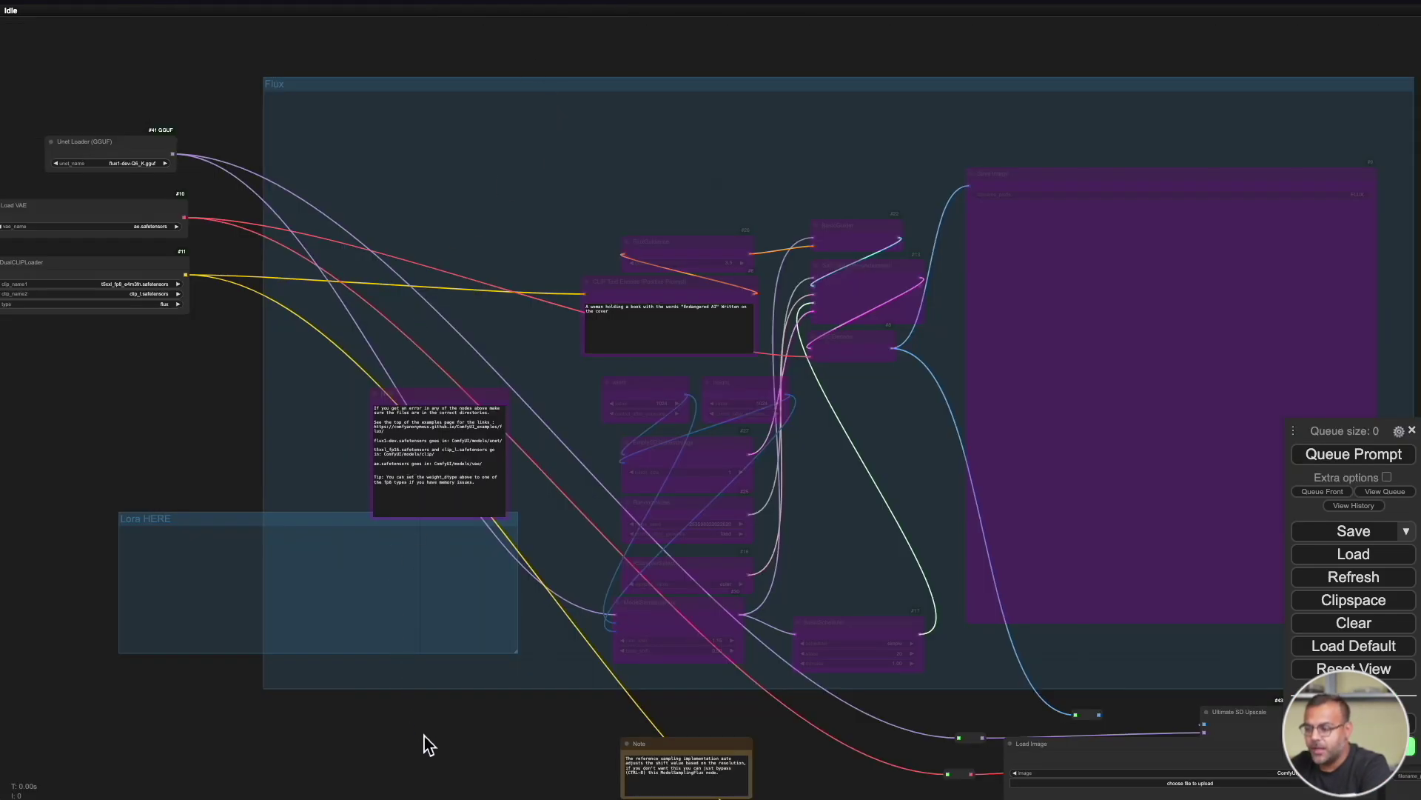
Pan across the Ultimate SD Upscale workflow to reveal the Unet, VAE and CLIP loaders
drag(423, 742, 654, 555)
scroll(508, 481, up, 3)
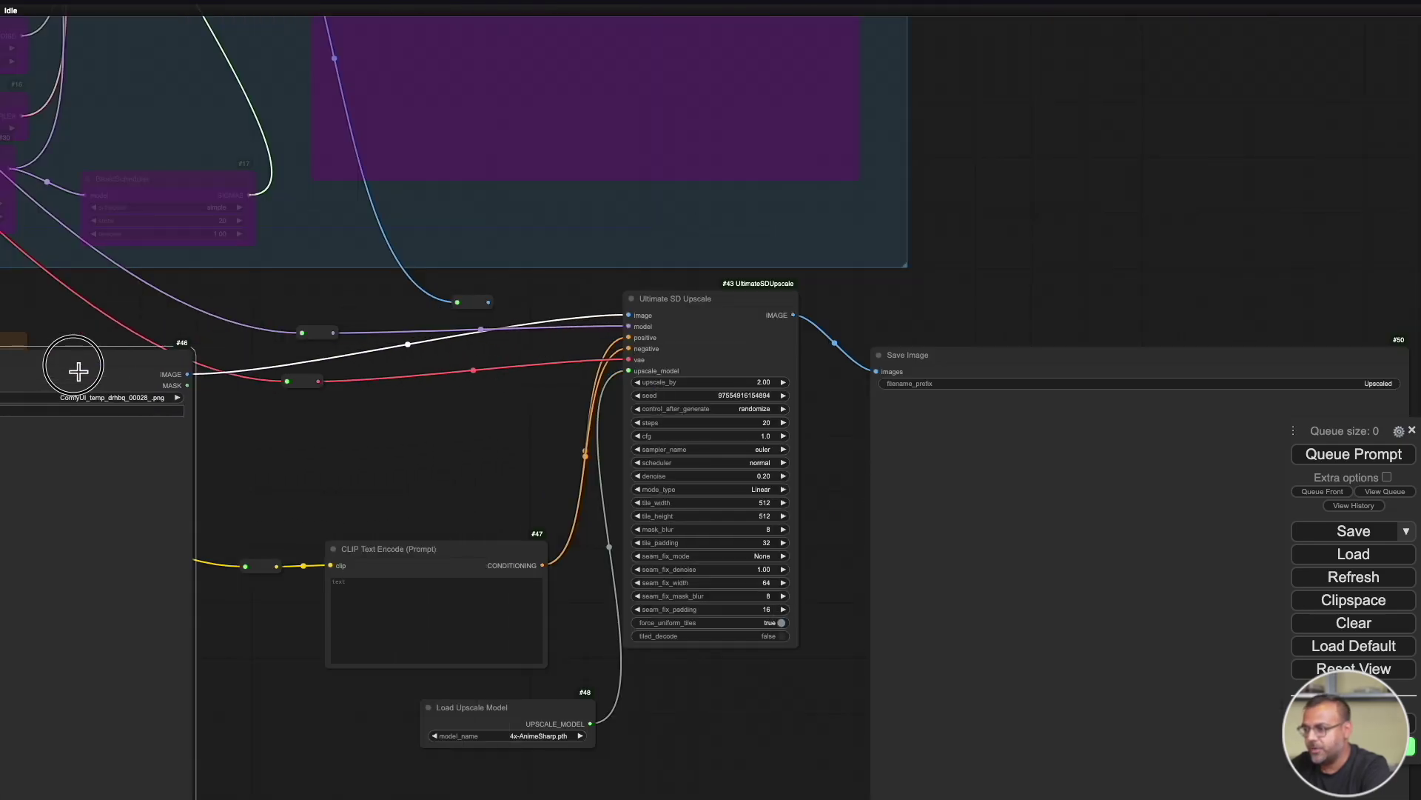
scroll(348, 477, up, 3)
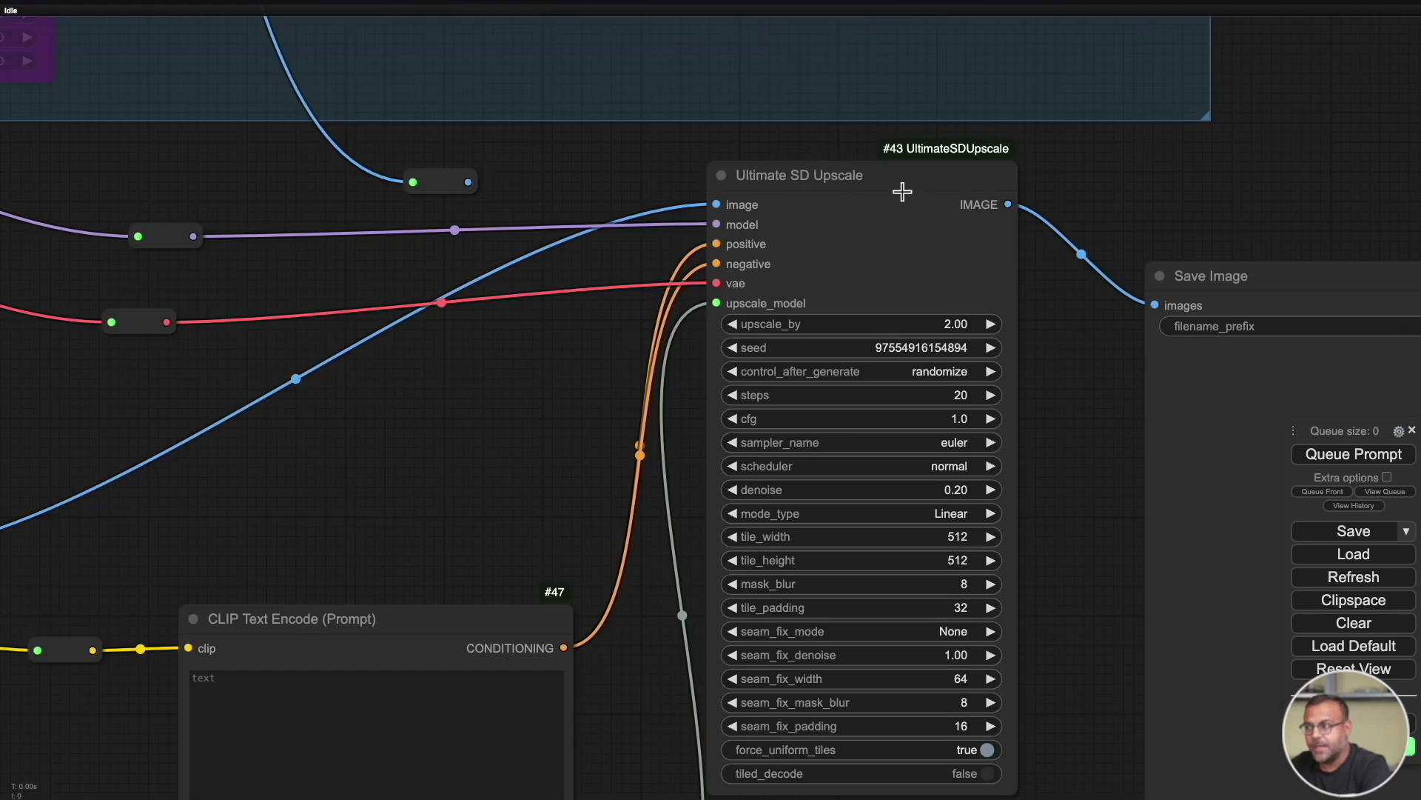
scroll(422, 501, down, 3)
scroll(390, 479, left, 5)
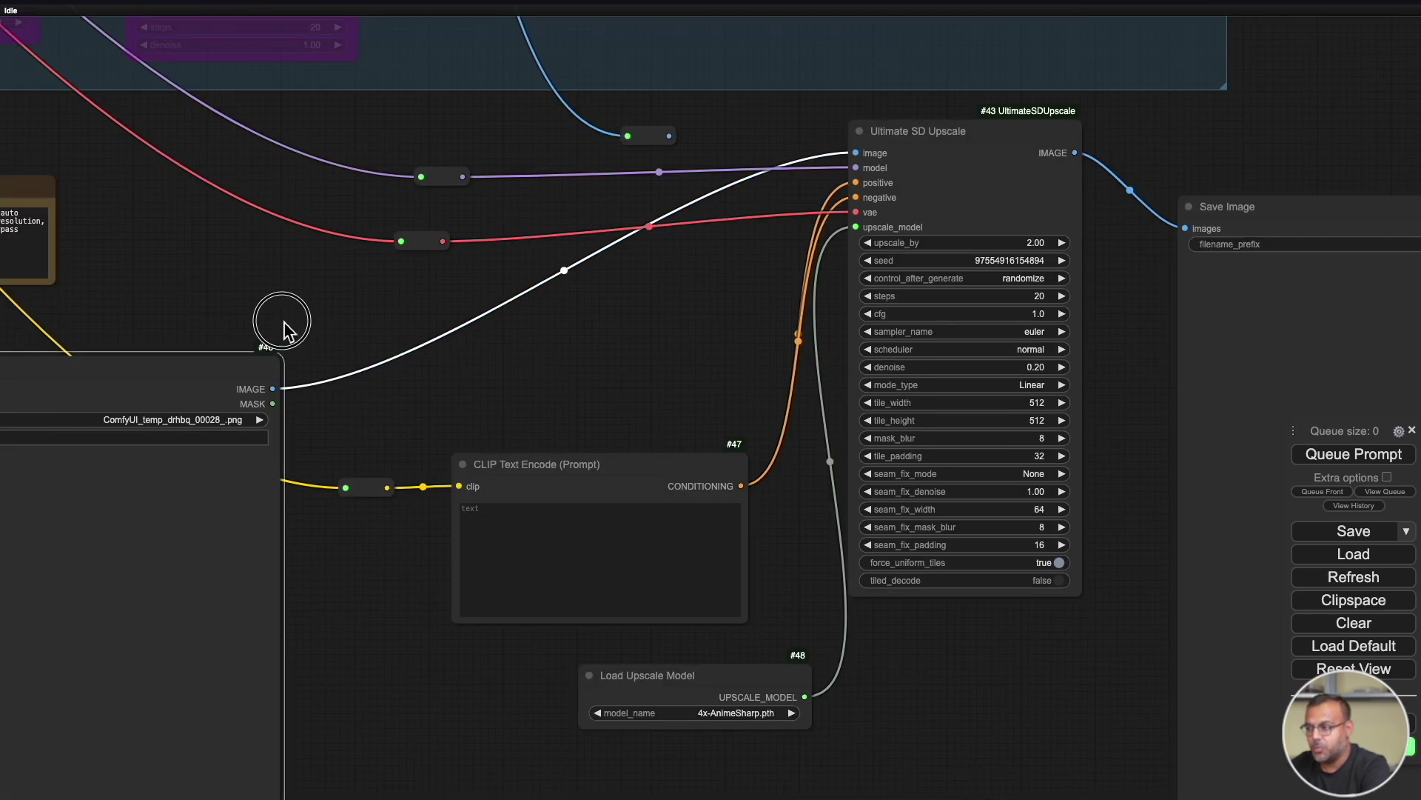
drag(349, 212, 1225, 567)
drag(89, 133, 961, 698)
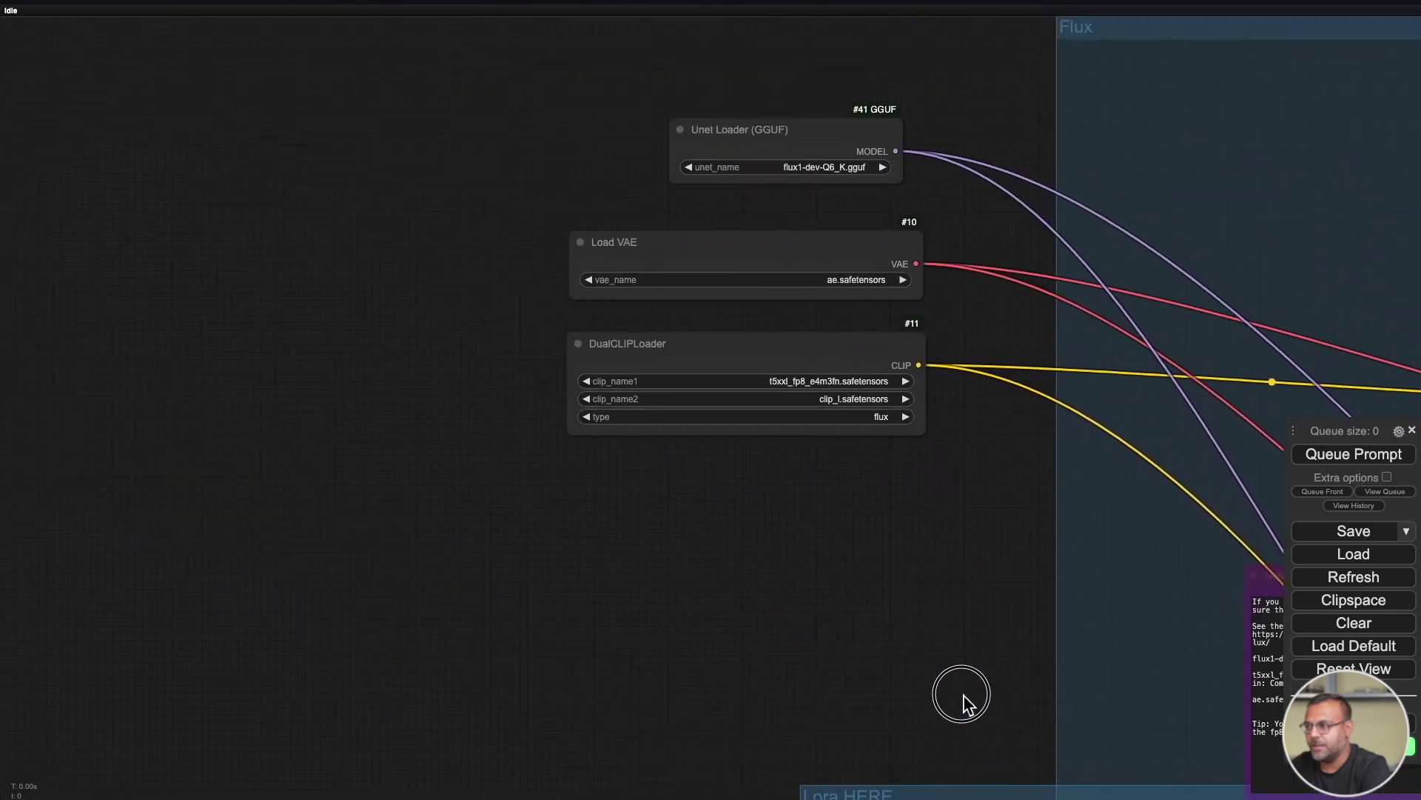
Move the Unet Loader node next to the Ultimate SD Upscale node
drag(840, 149, 464, 70)
scroll(371, 222, down, 10)
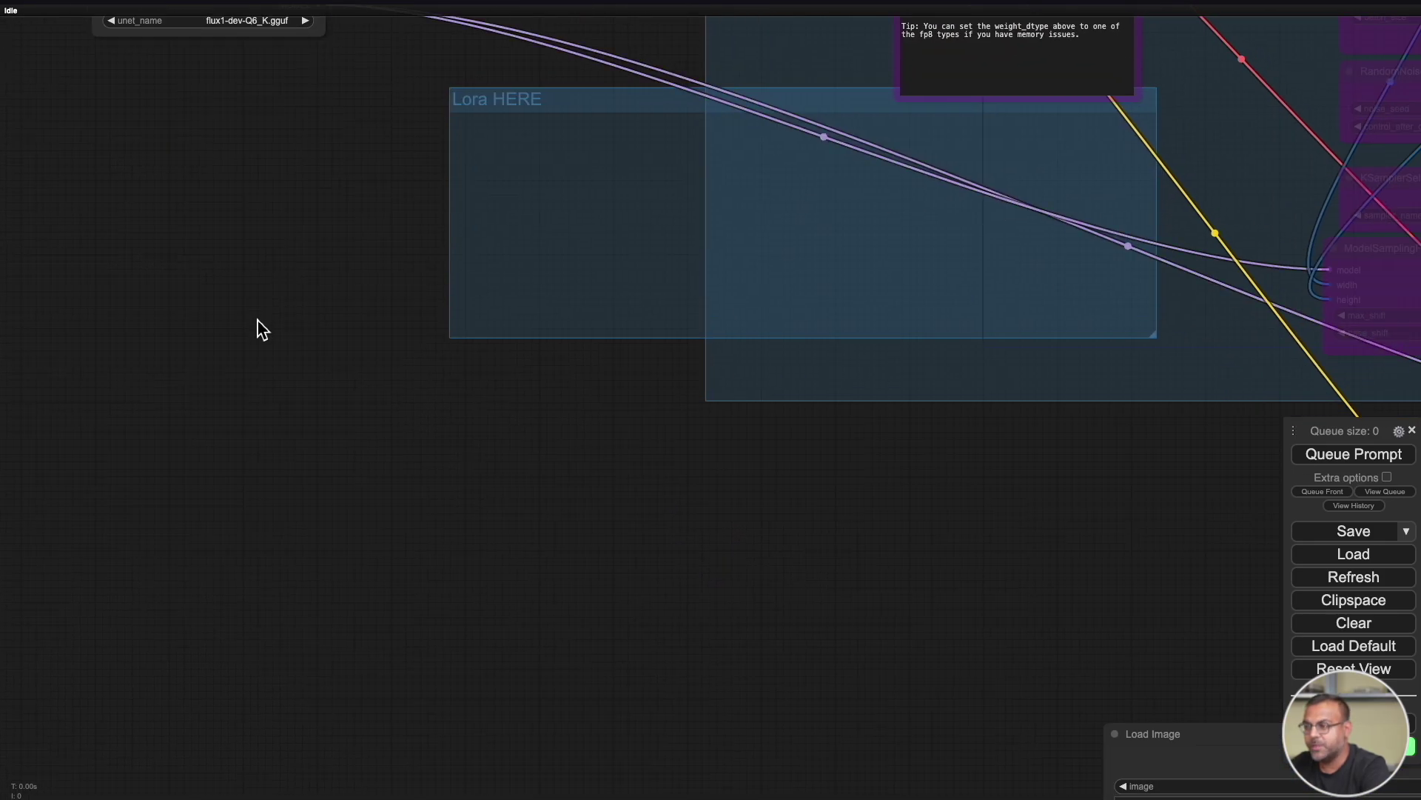
scroll(276, 425, down, 3)
drag(390, 530, 269, 409)
drag(159, 35, 762, 436)
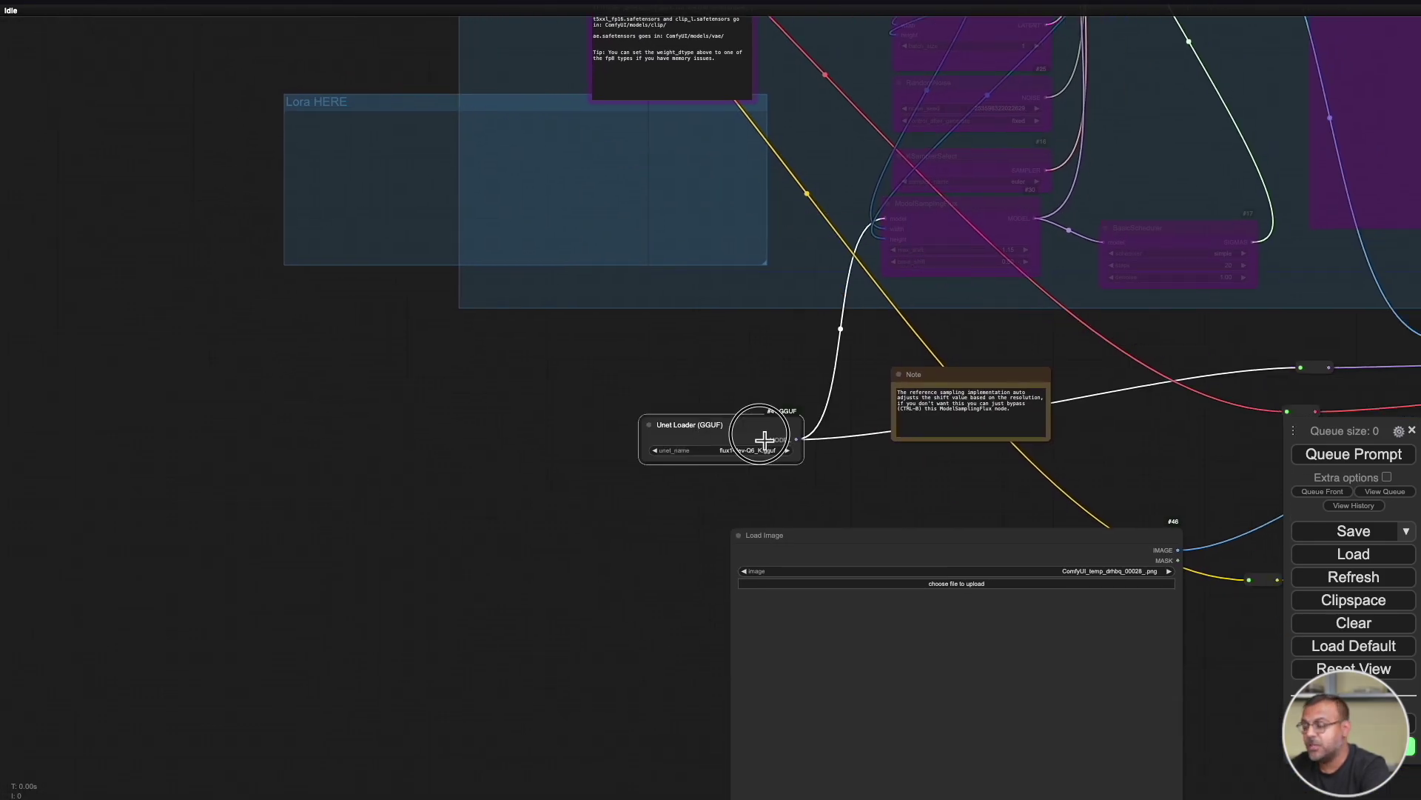
drag(1220, 469, 502, 359)
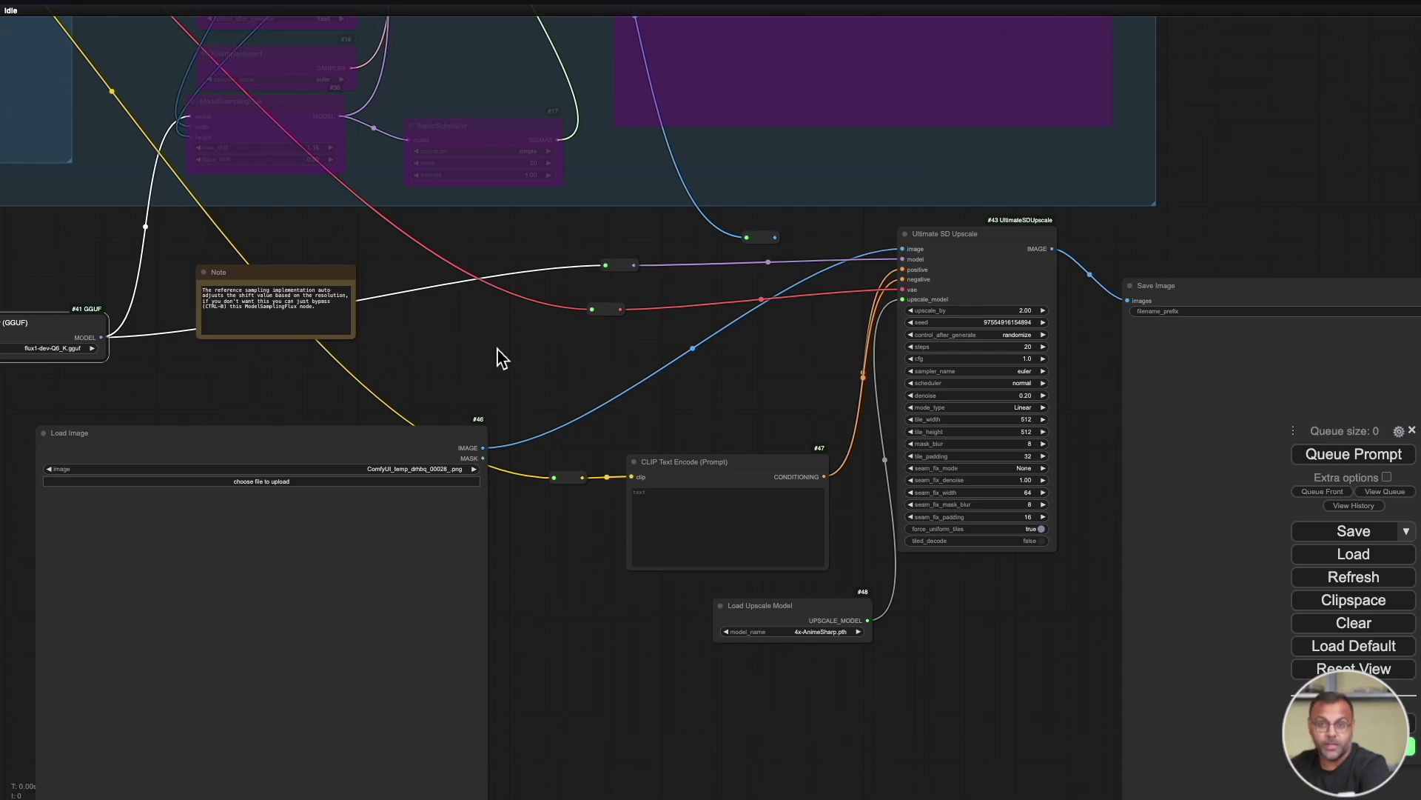
scroll(490, 370, up, 2)
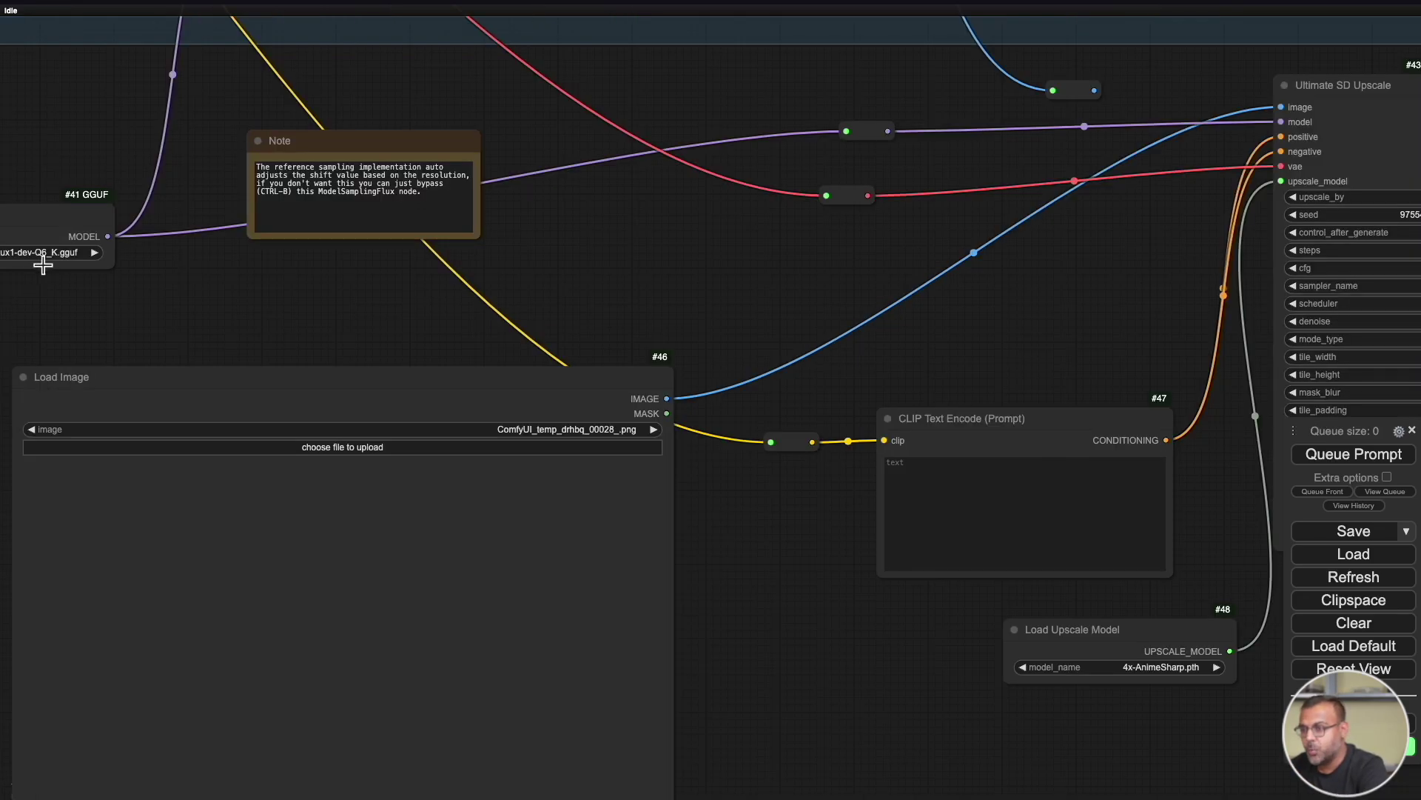
drag(30, 268, 699, 213)
drag(950, 270, 937, 270)
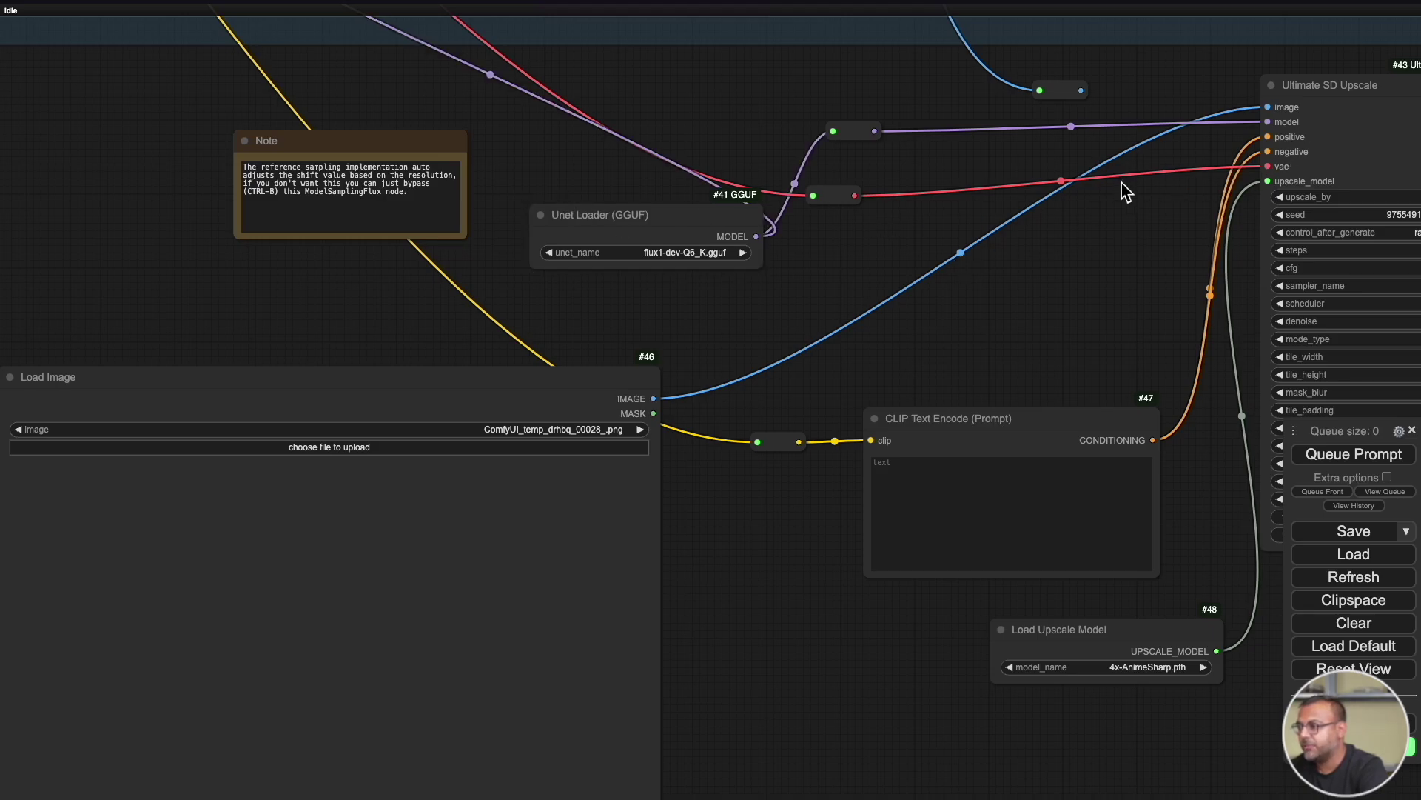
Move the upscale model loader aside and bring the Load Image node into view
drag(1110, 238, 607, 306)
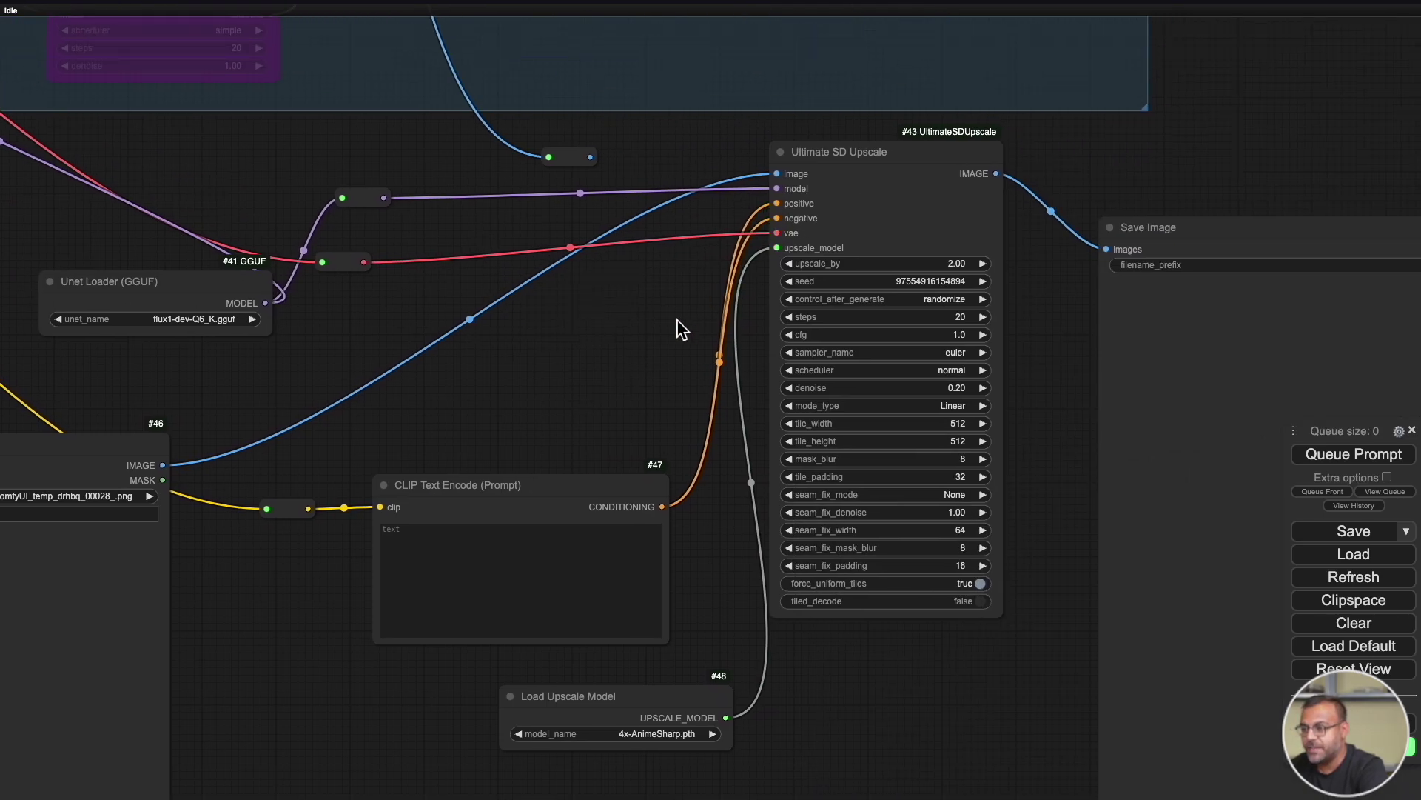
drag(491, 455, 670, 377)
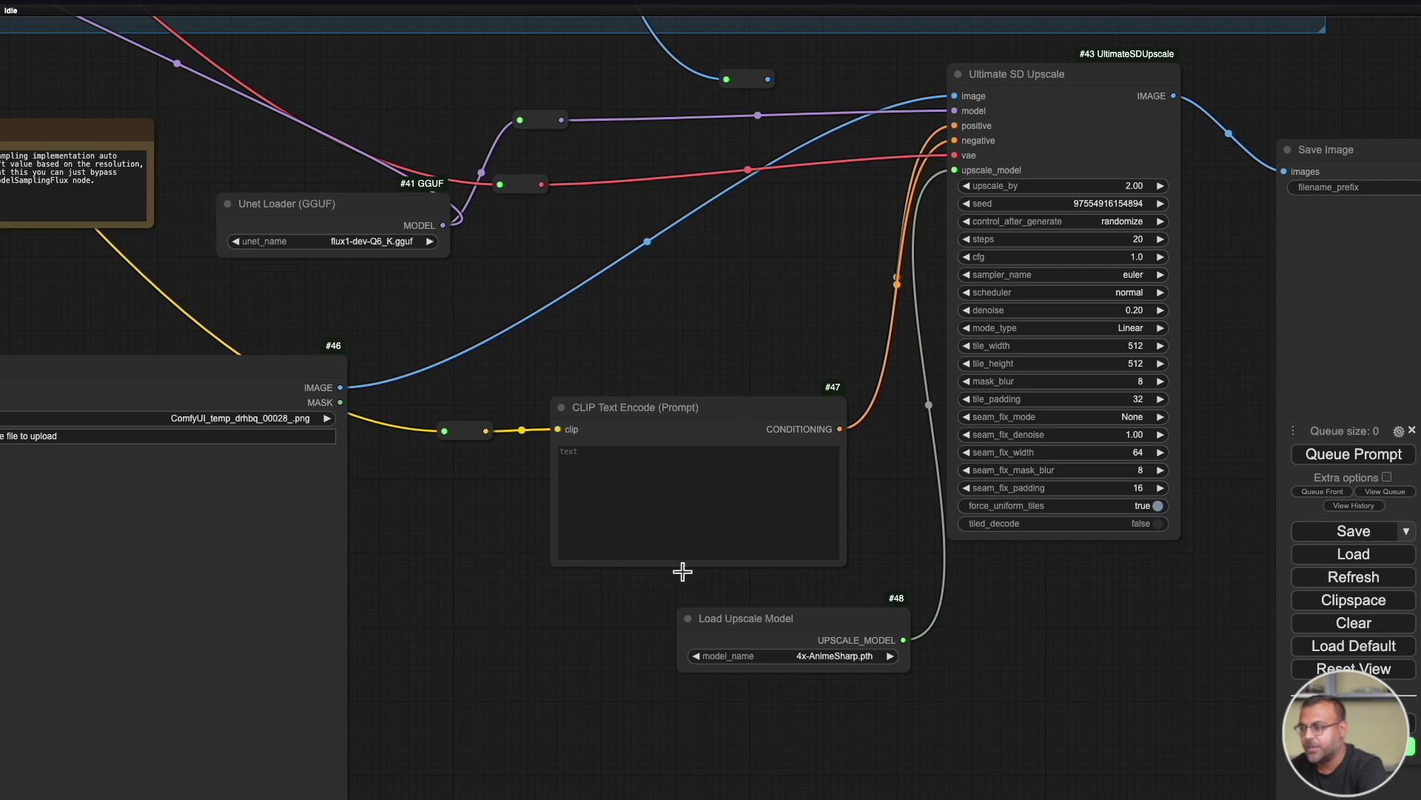
scroll(685, 590, right, 3)
drag(645, 634, 570, 621)
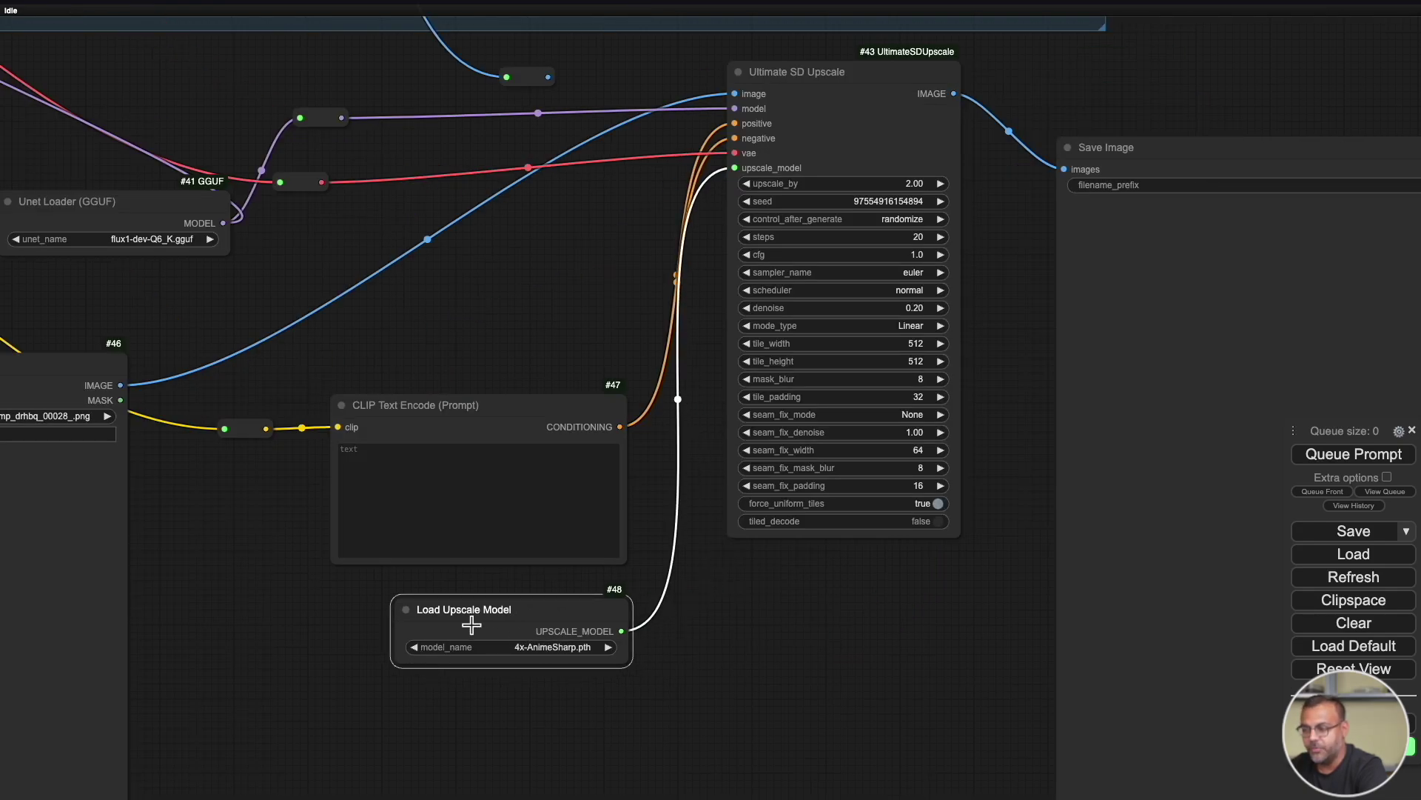
drag(344, 659, 647, 466)
scroll(647, 466, left, 3)
Load the ComfyUI_temp_drhbq anime portrait and queue the Ultimate SD Upscale workflow
click(407, 253)
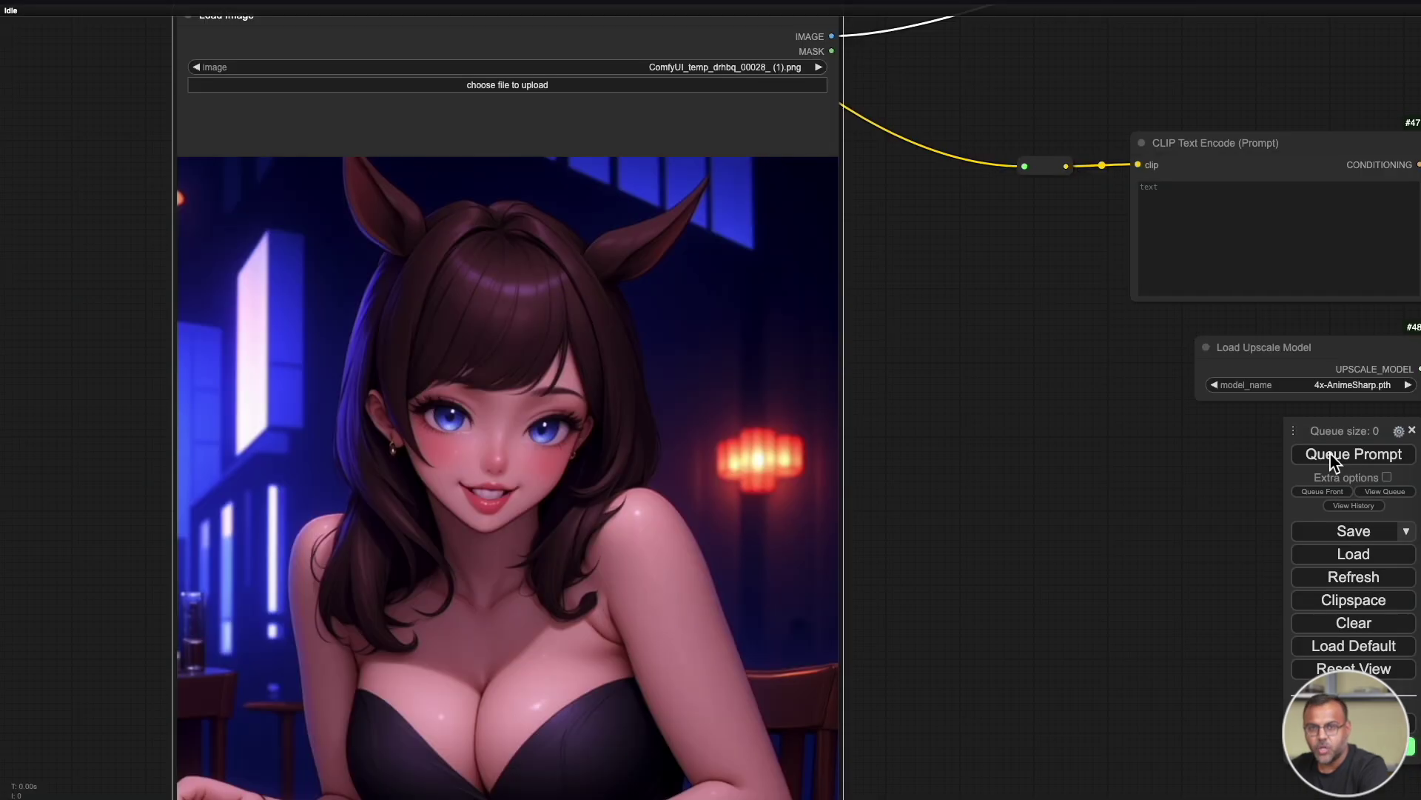
click(1330, 453)
scroll(977, 596, down, 3)
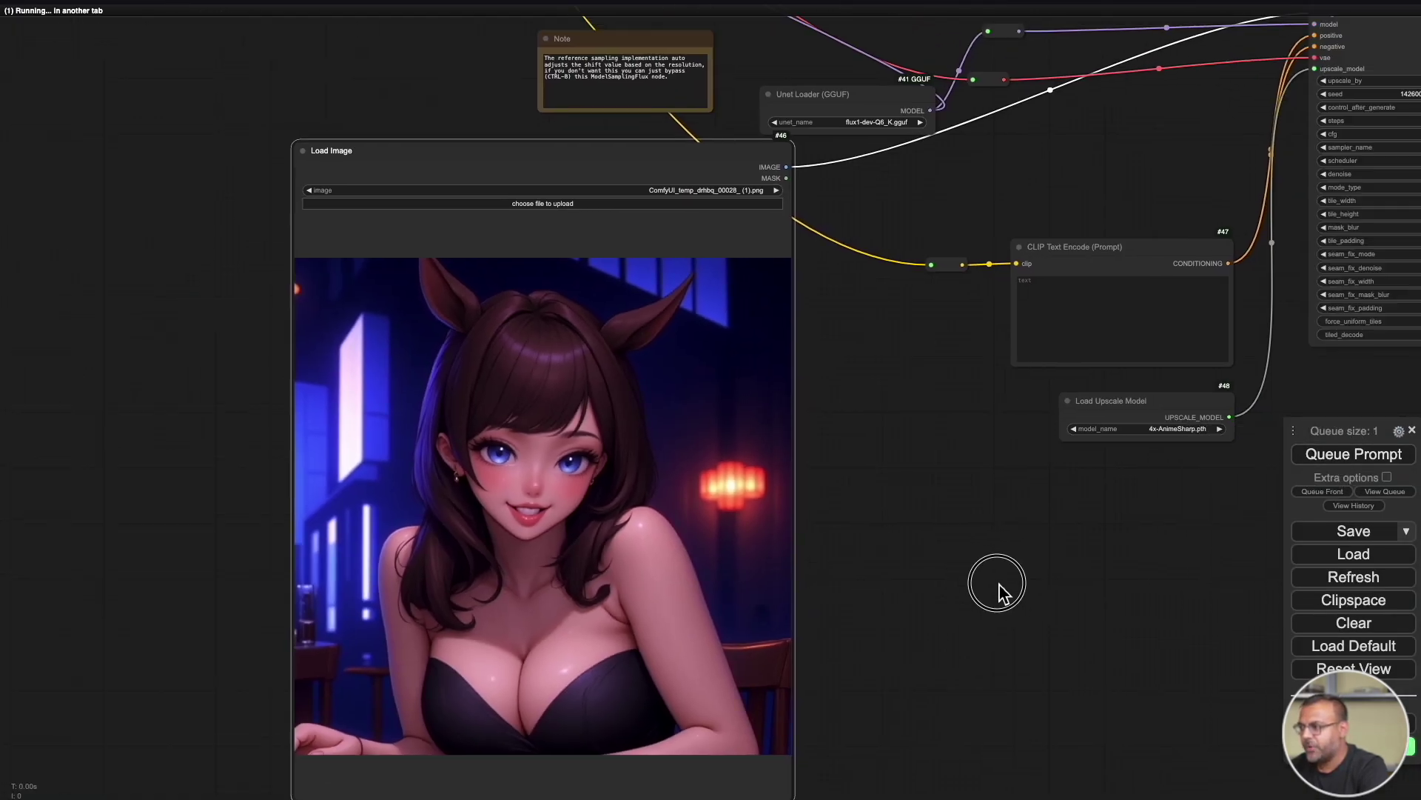
scroll(977, 595, right, 3)
drag(692, 491, 622, 241)
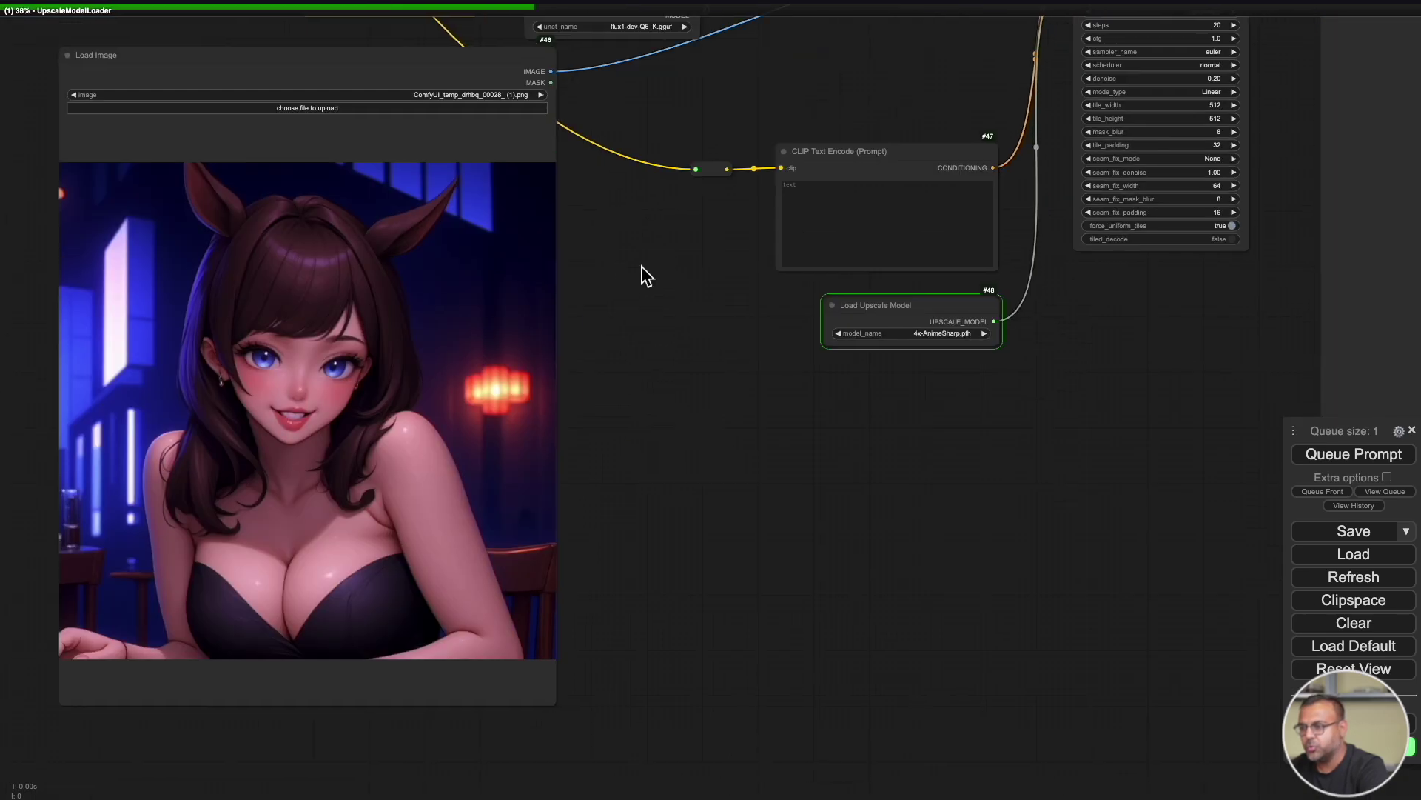
Follow the run across the workflow, from the Ultimate SD Upscale node to the Load Image and Unet Loader nodes
scroll(592, 340, right, 3)
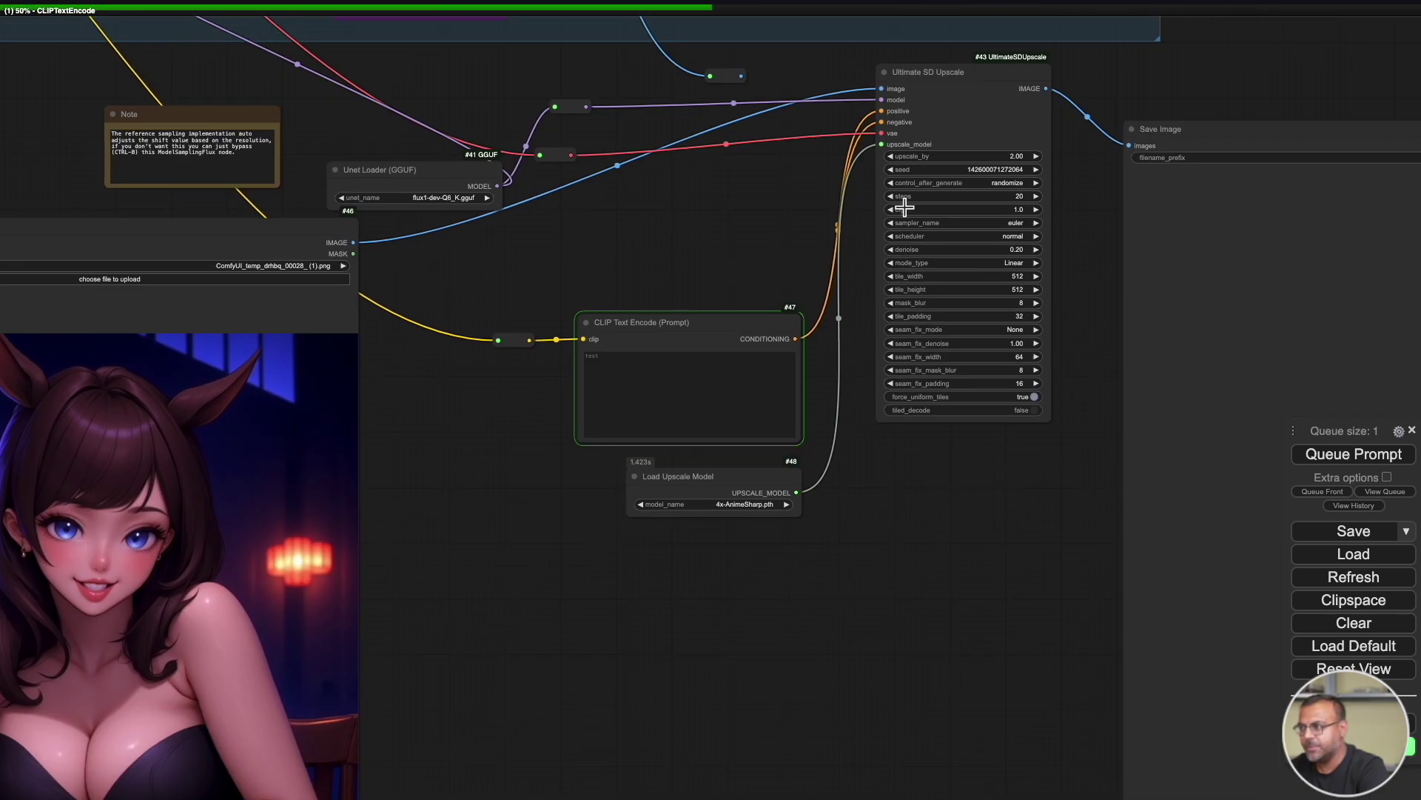
scroll(655, 282, down, 8)
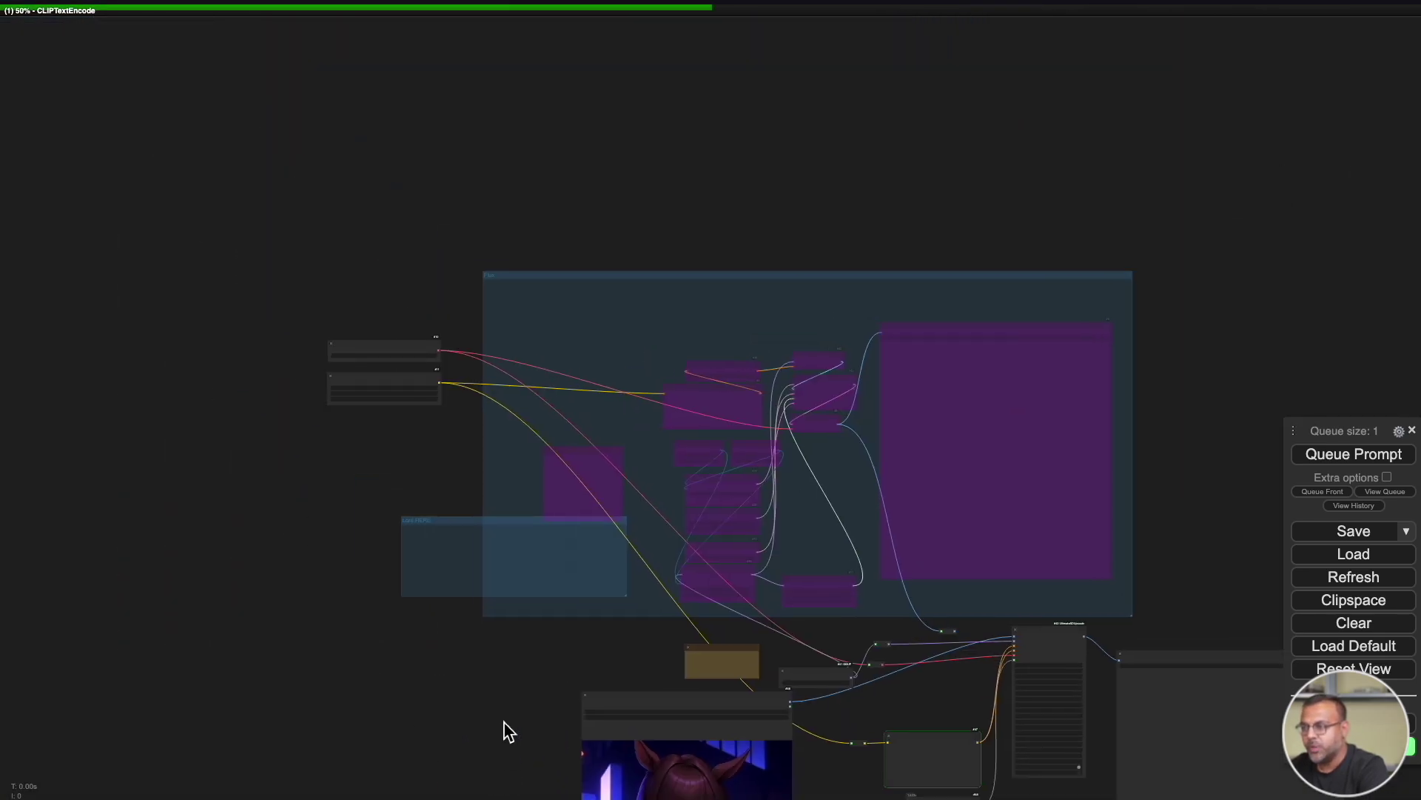
scroll(478, 587, up, 5)
drag(387, 400, 203, 311)
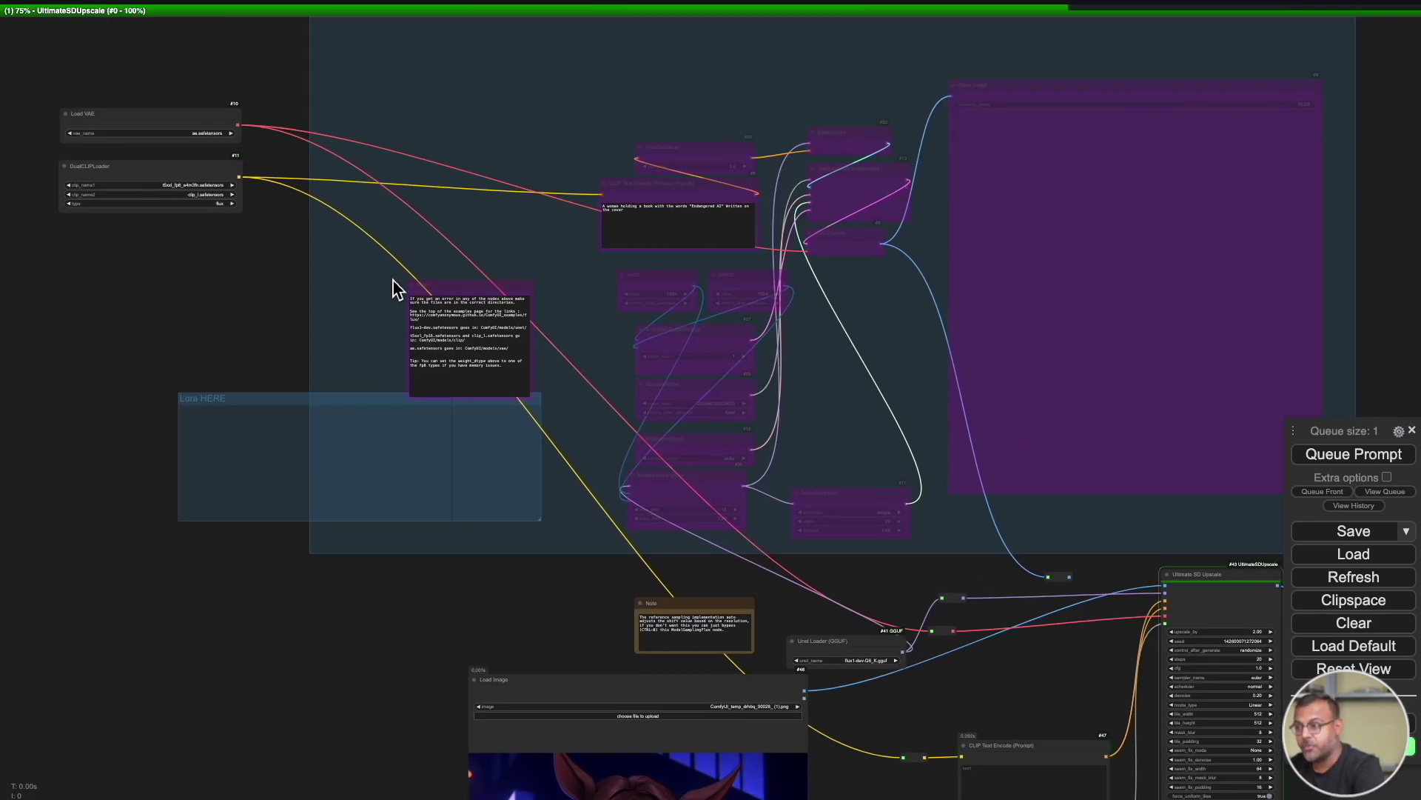
scroll(1043, 474, up, 2)
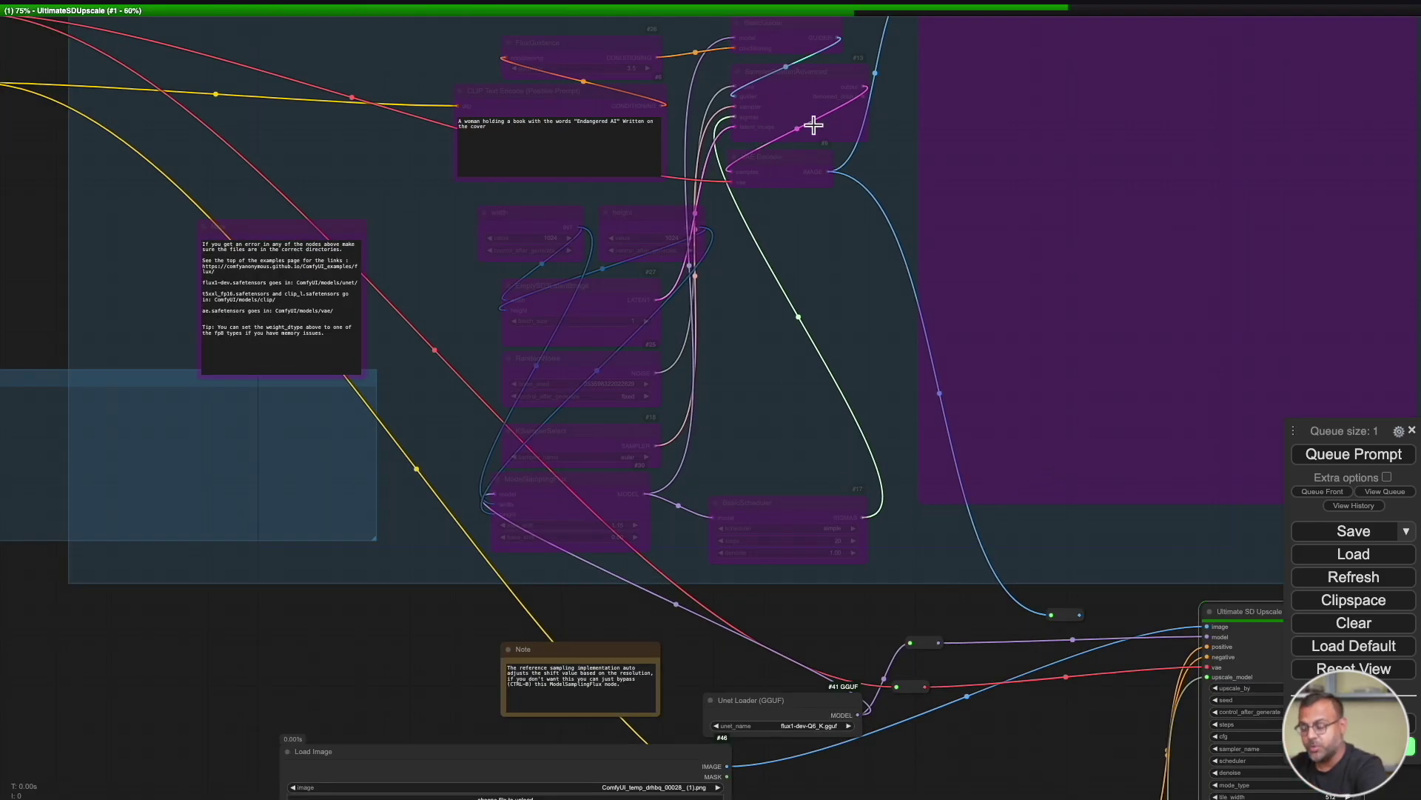
drag(429, 689, 112, 269)
scroll(416, 326, up, 3)
drag(399, 294, 216, 368)
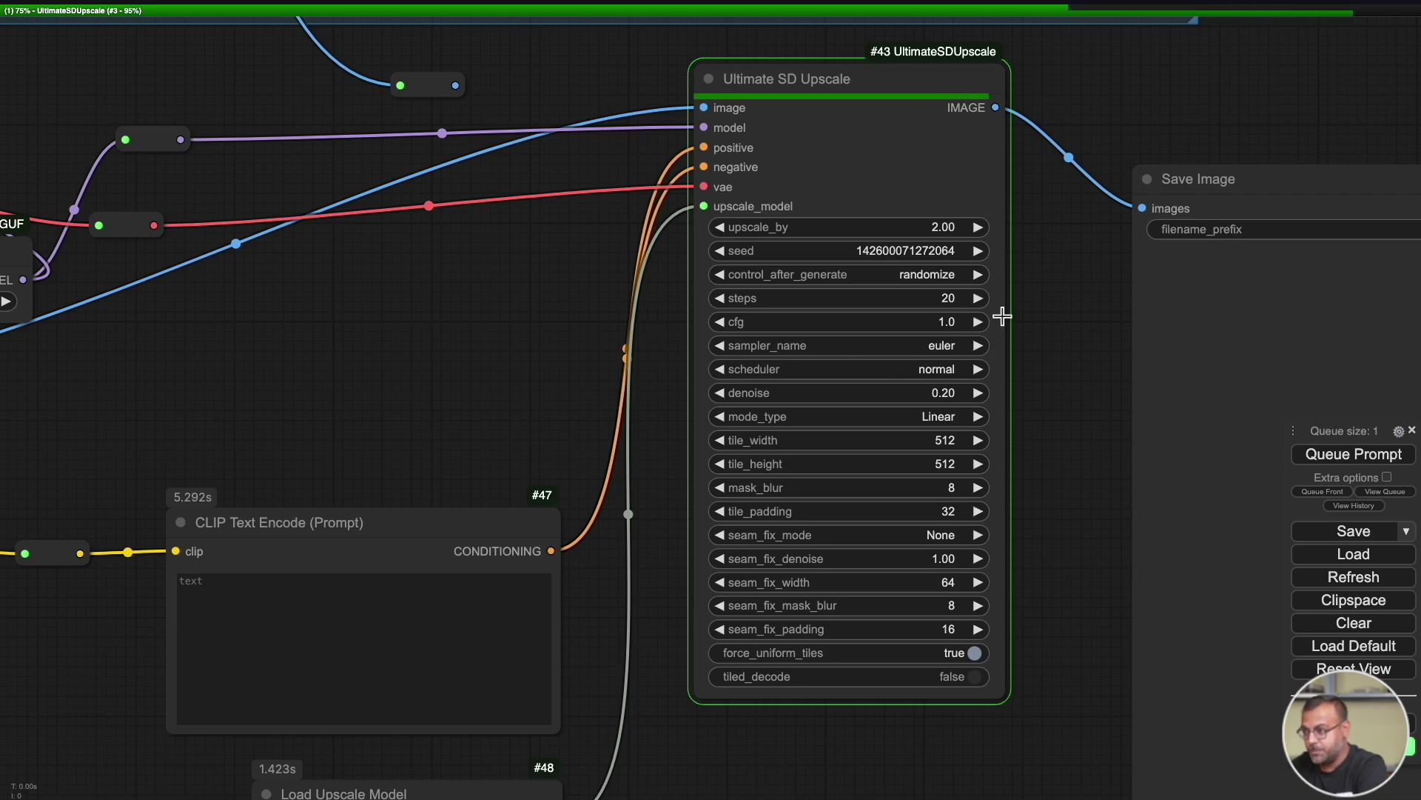
scroll(406, 406, down, 3)
drag(407, 406, 1049, 190)
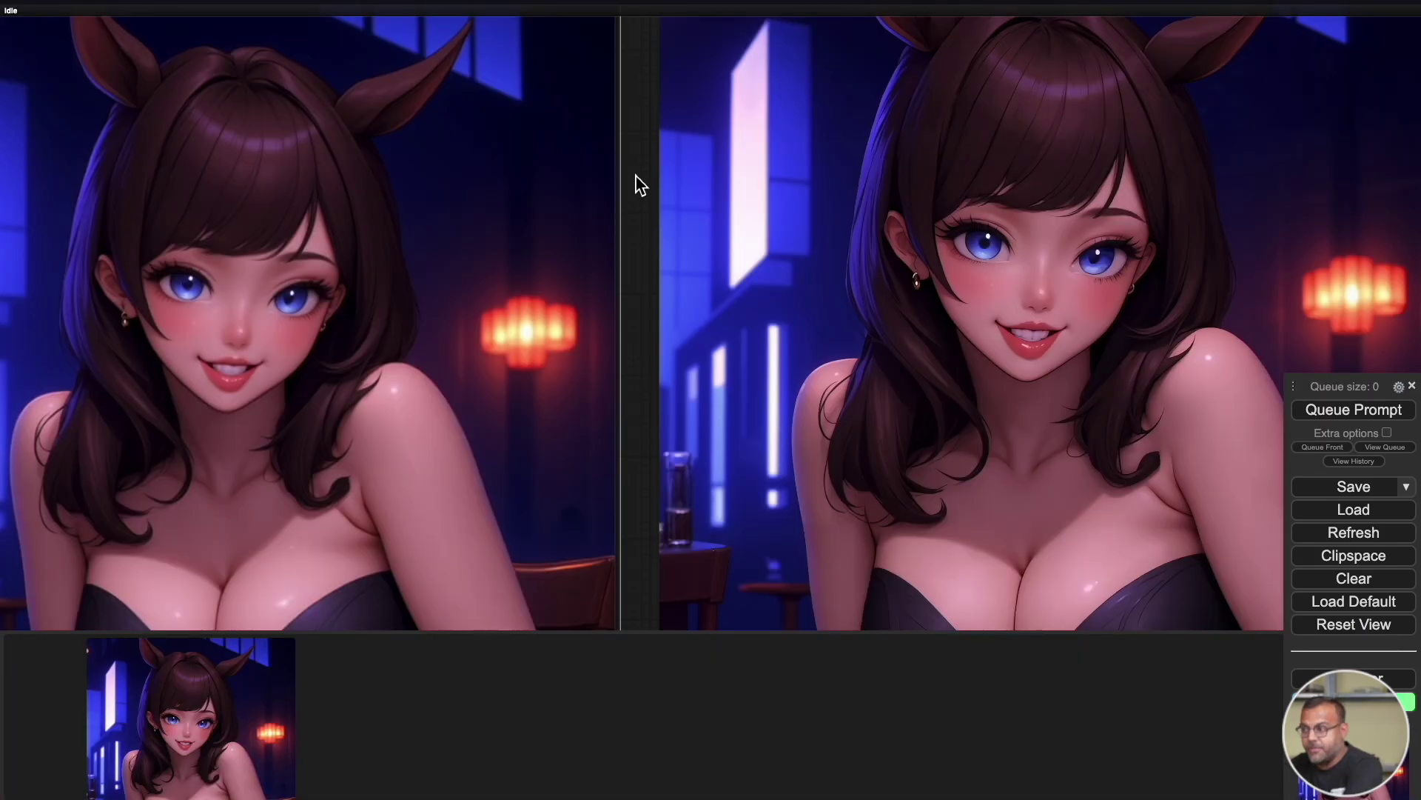
Zoom and pan between the original and the 2x upscaled anime portrait to compare fine details
drag(486, 203, 488, 148)
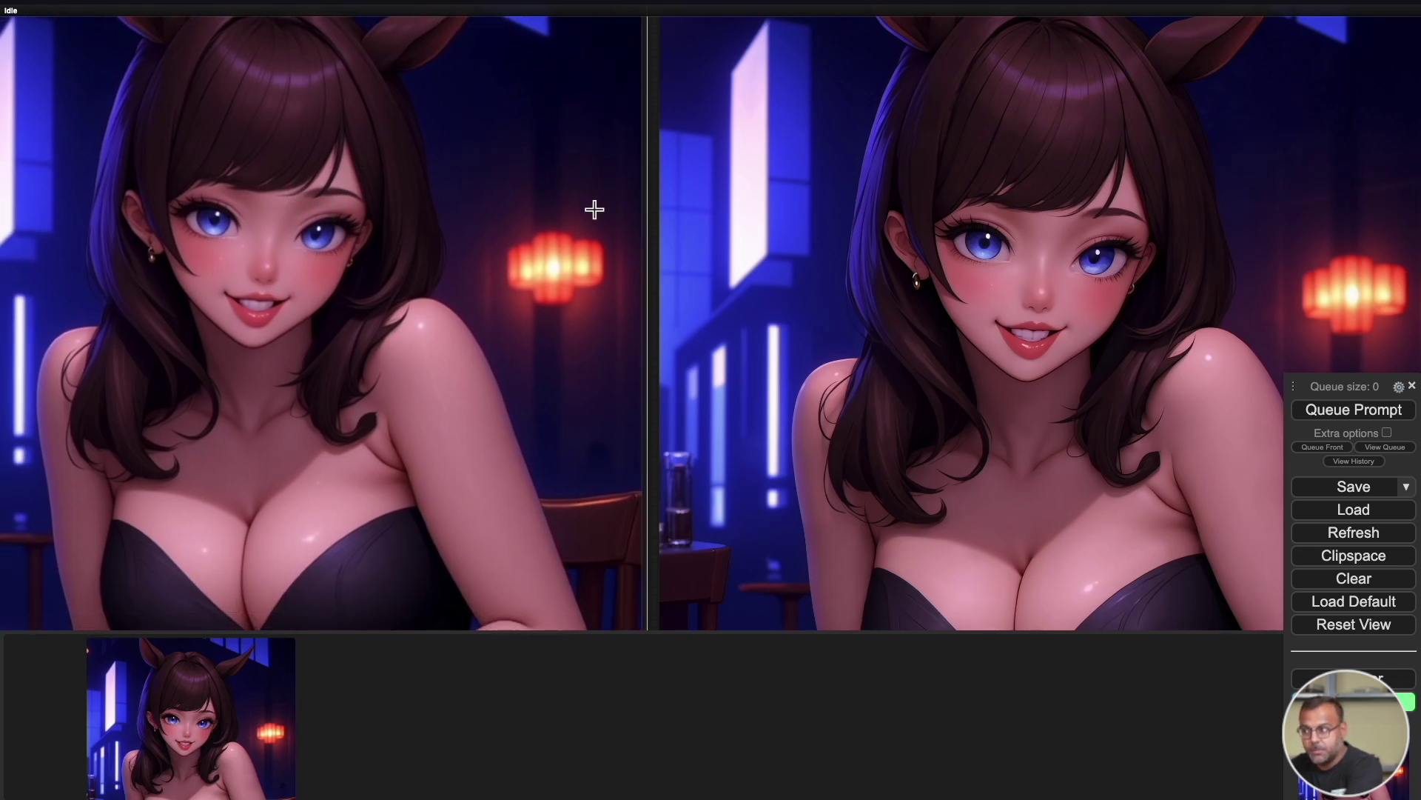
drag(520, 258, 492, 273)
scroll(153, 303, up, 1)
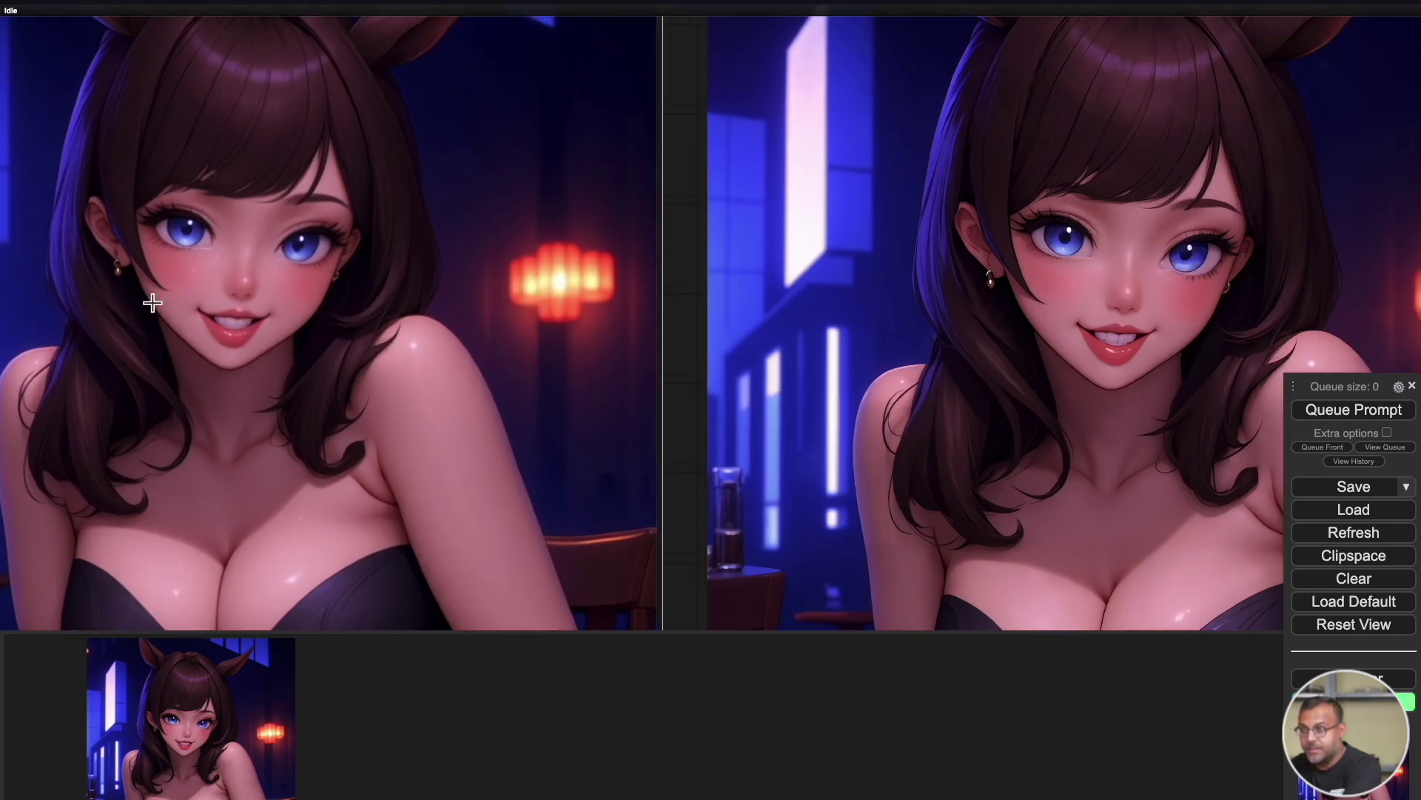
scroll(153, 303, up, 2)
scroll(292, 259, up, 2)
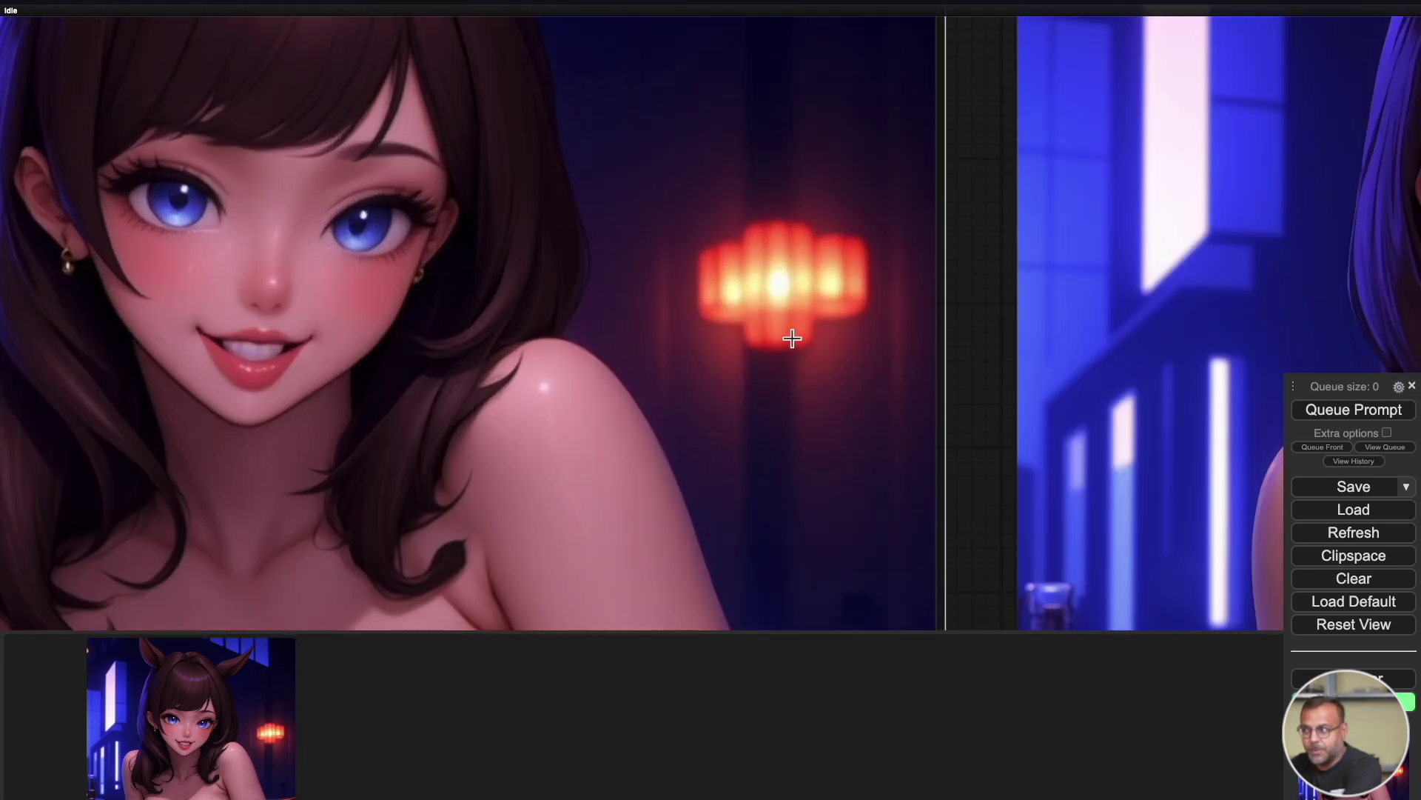
drag(984, 295, 86, 365)
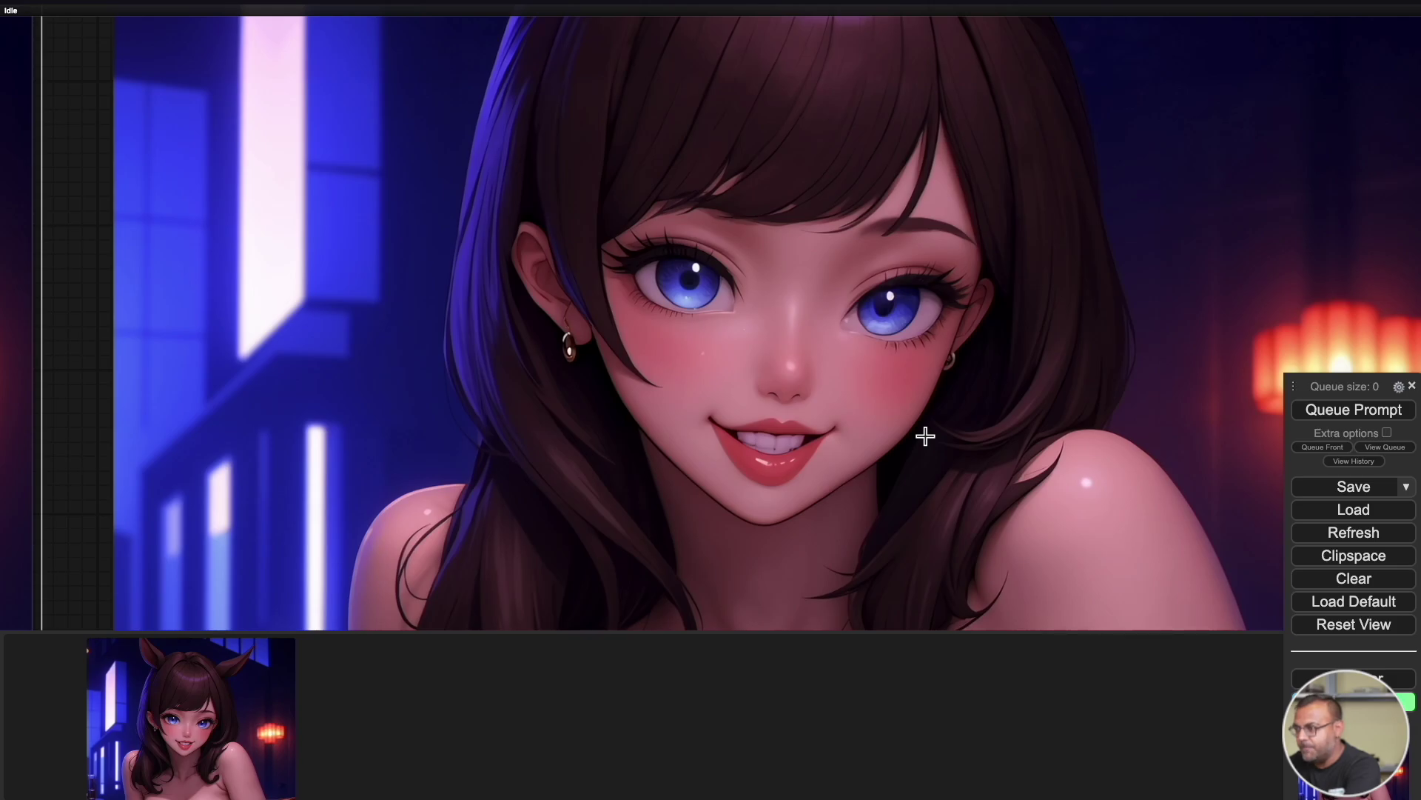
scroll(1021, 461, down, 1)
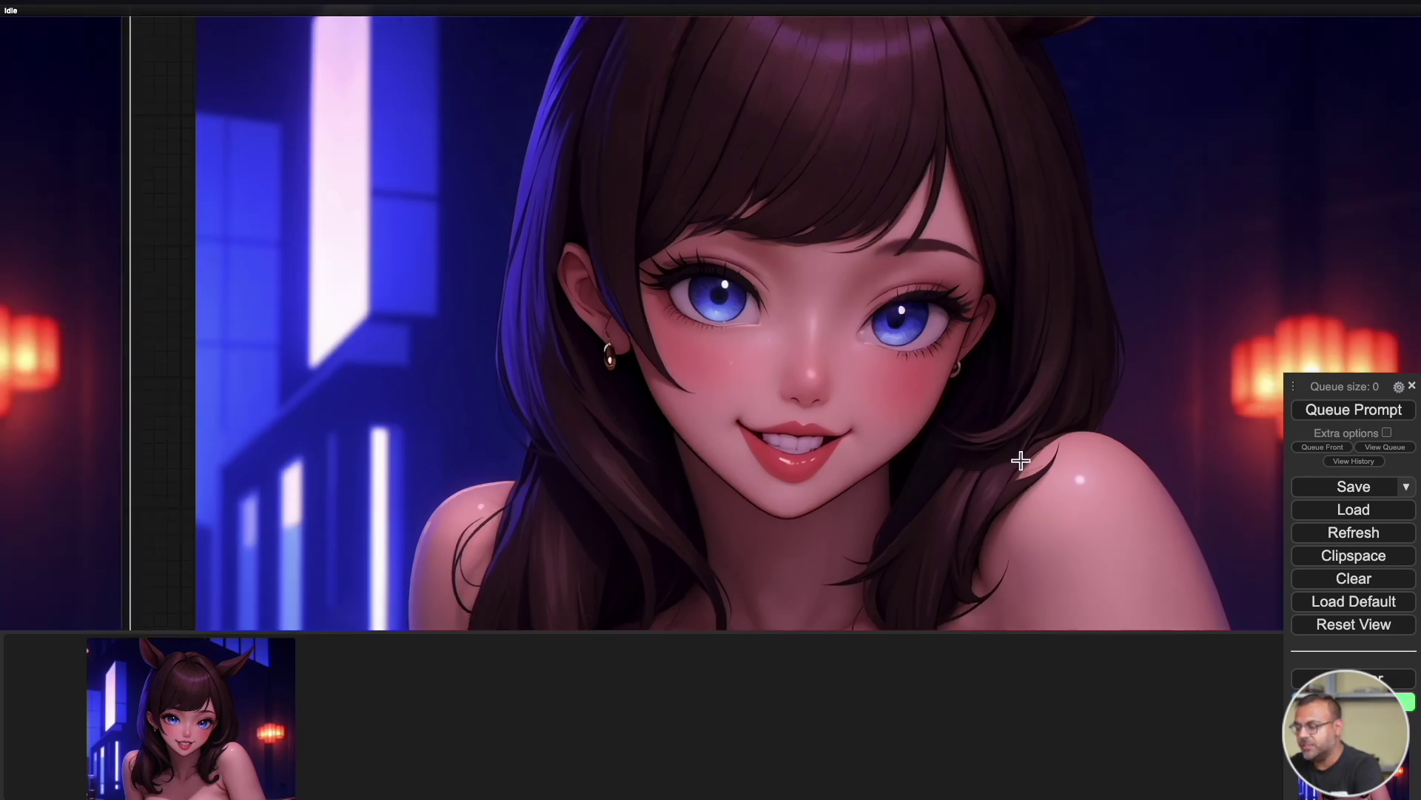
scroll(1020, 460, down, 4)
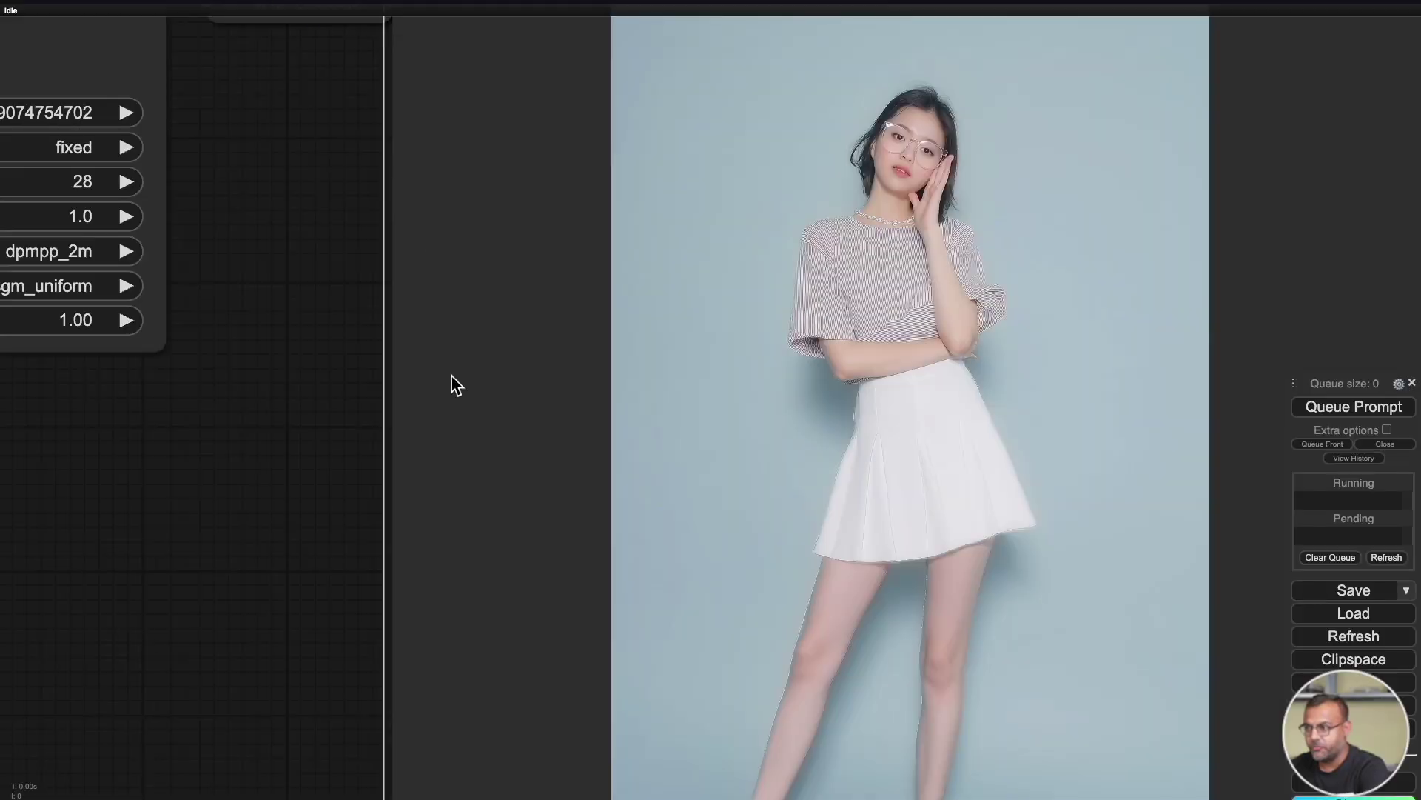
Move the view to Ultimate SD Upscale node #113 (2.00 factor, 0.20 denoise) and its comparer
scroll(190, 517, down, 10)
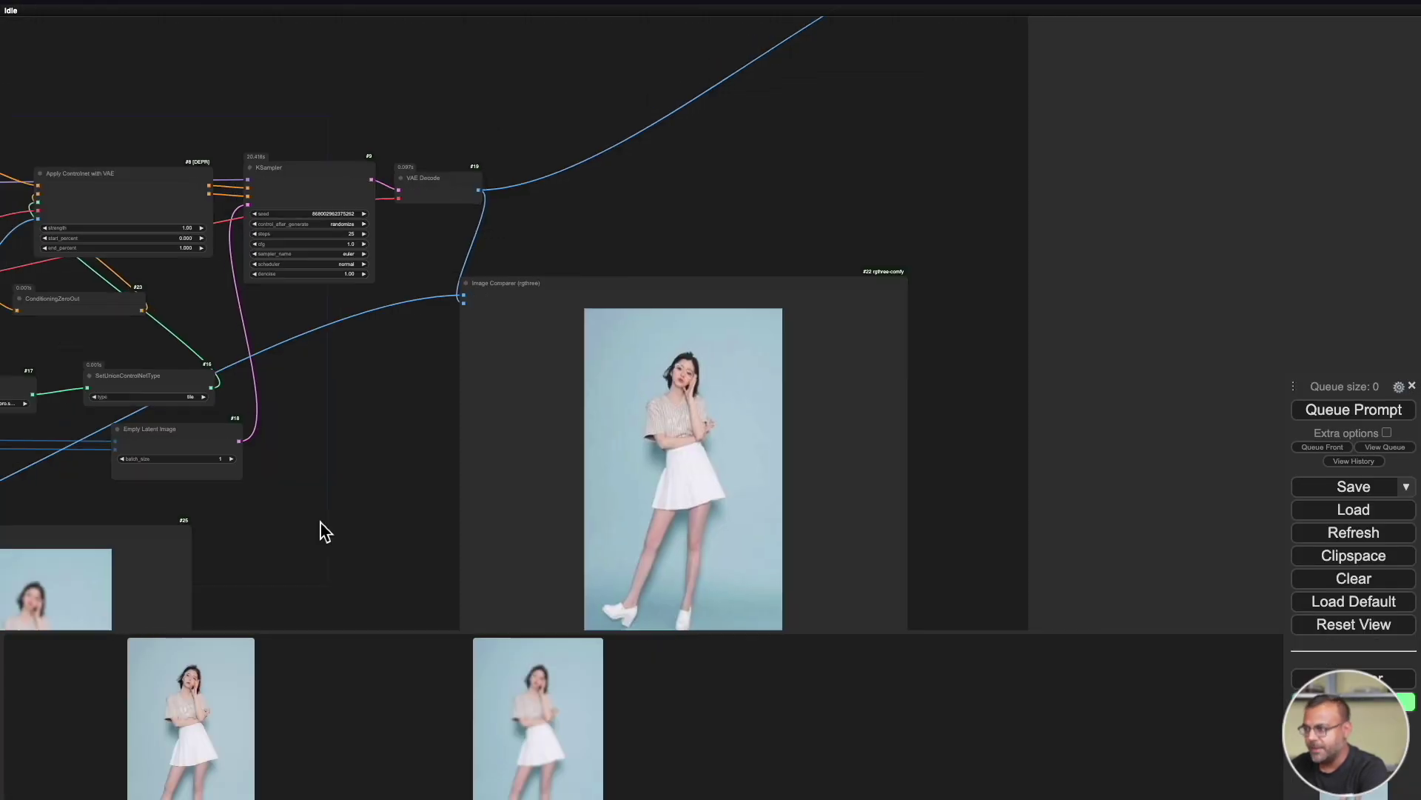
scroll(348, 555, down, 1)
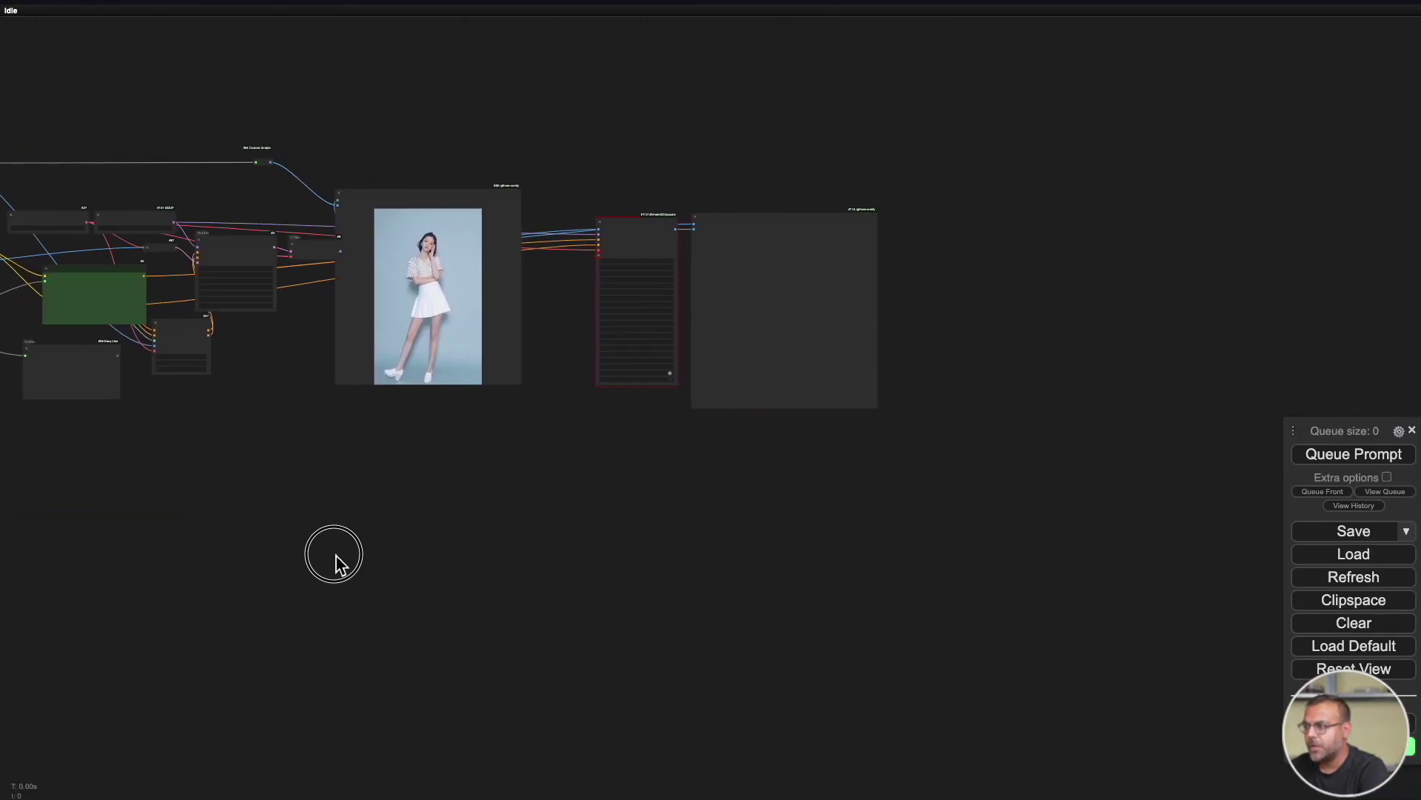
scroll(333, 561, up, 5)
drag(654, 400, 422, 610)
scroll(422, 609, up, 2)
drag(476, 276, 404, 190)
scroll(404, 191, up, 2)
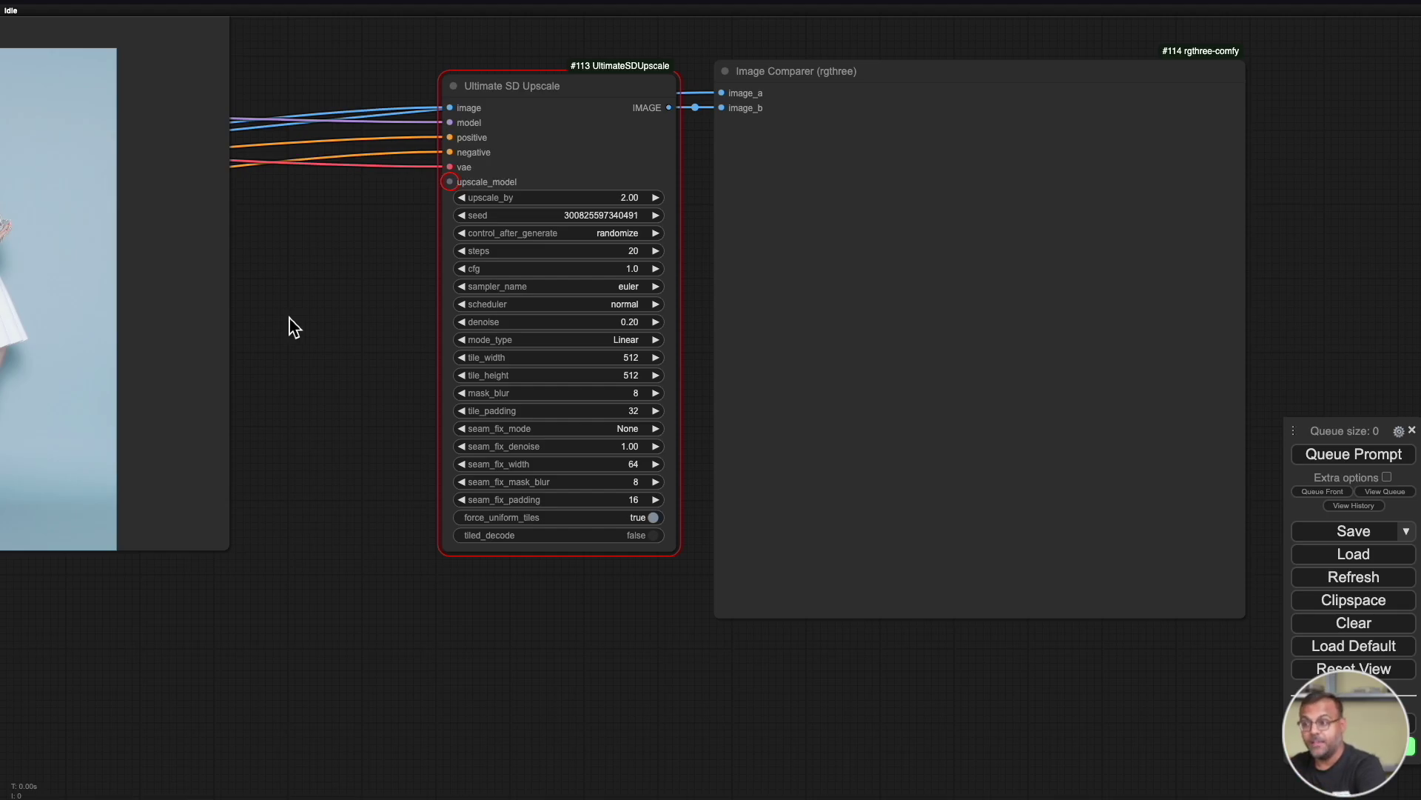
Check the Jasper result comparer, then line up the upscaled standing-woman photo beside the upscaler settings
drag(286, 323, 700, 362)
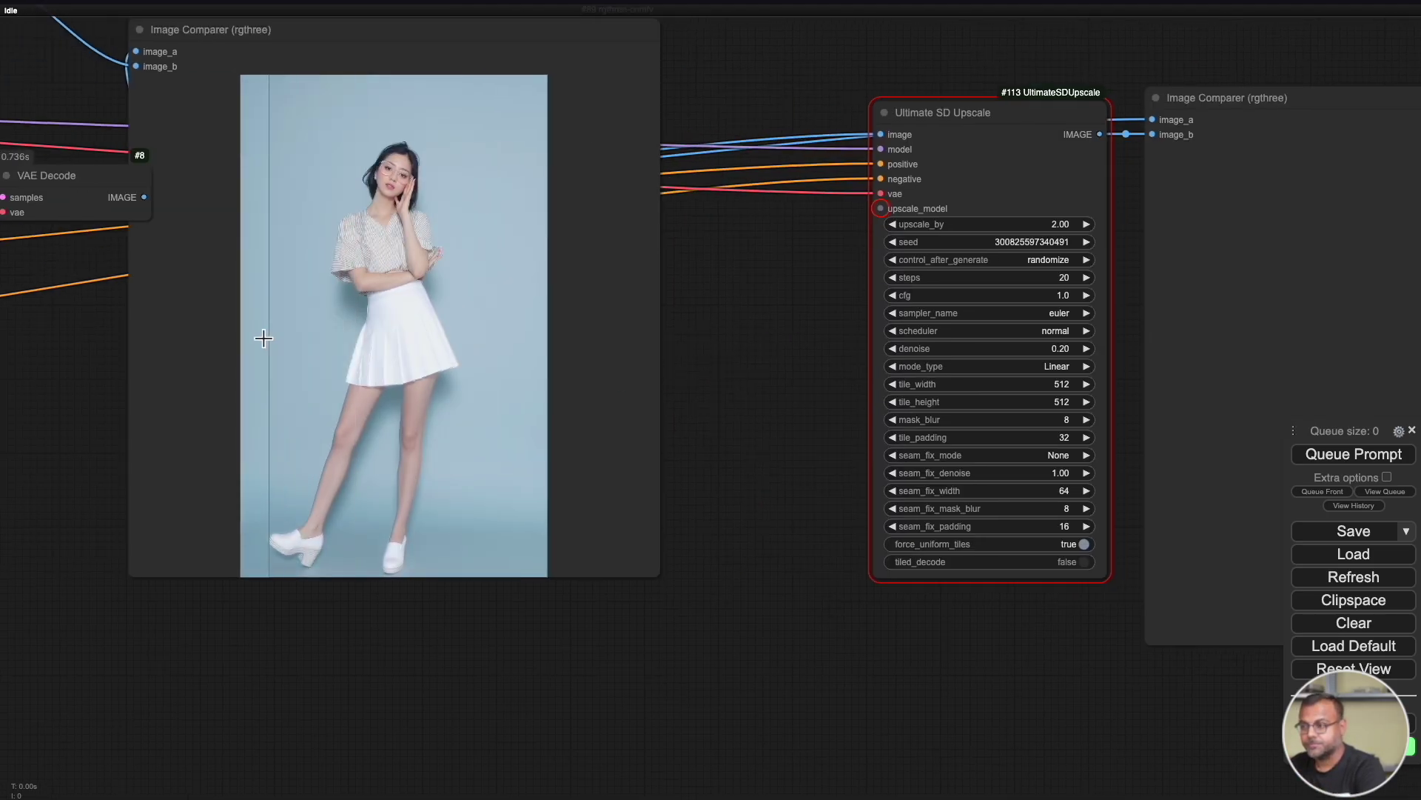
scroll(488, 437, down, 4)
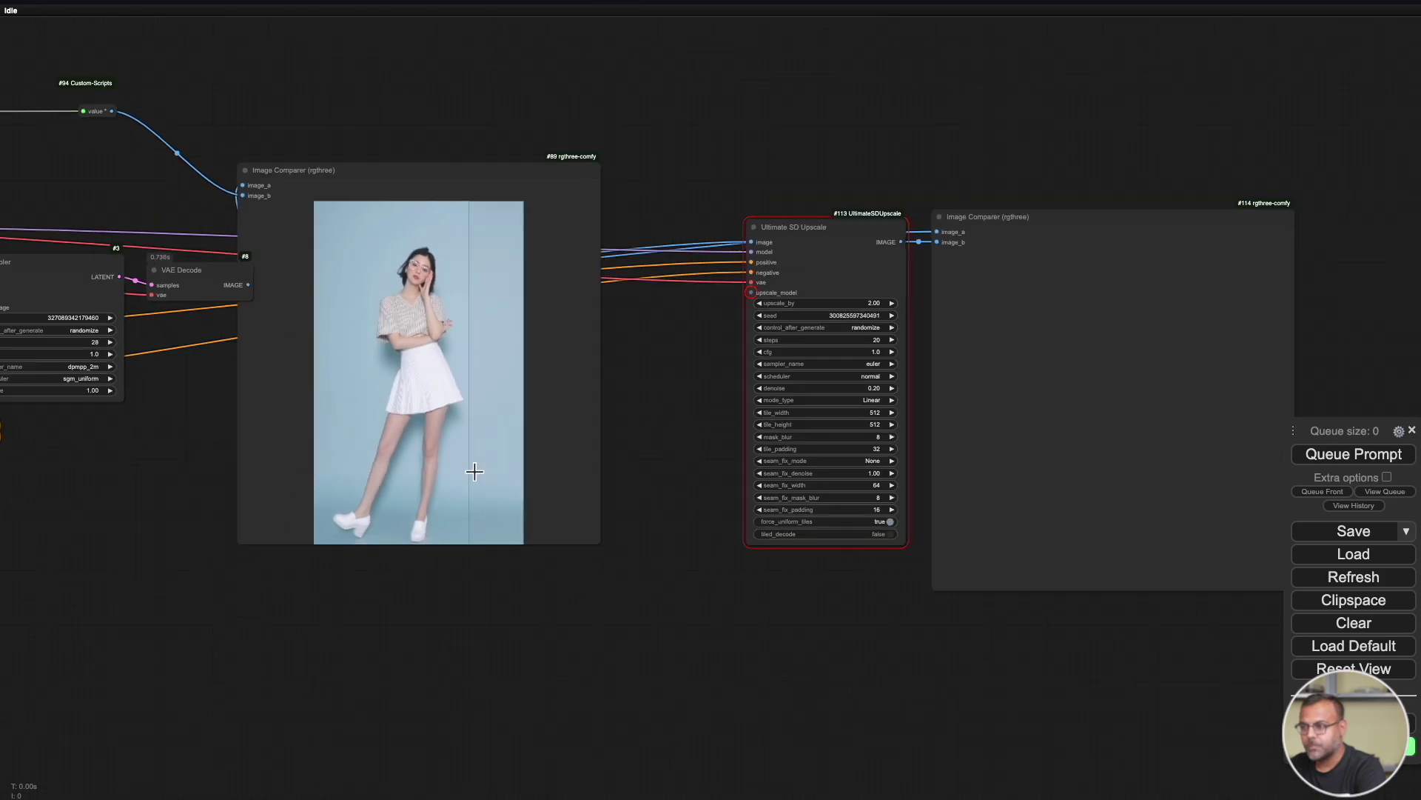
scroll(470, 539, up, 10)
scroll(255, 589, up, 5)
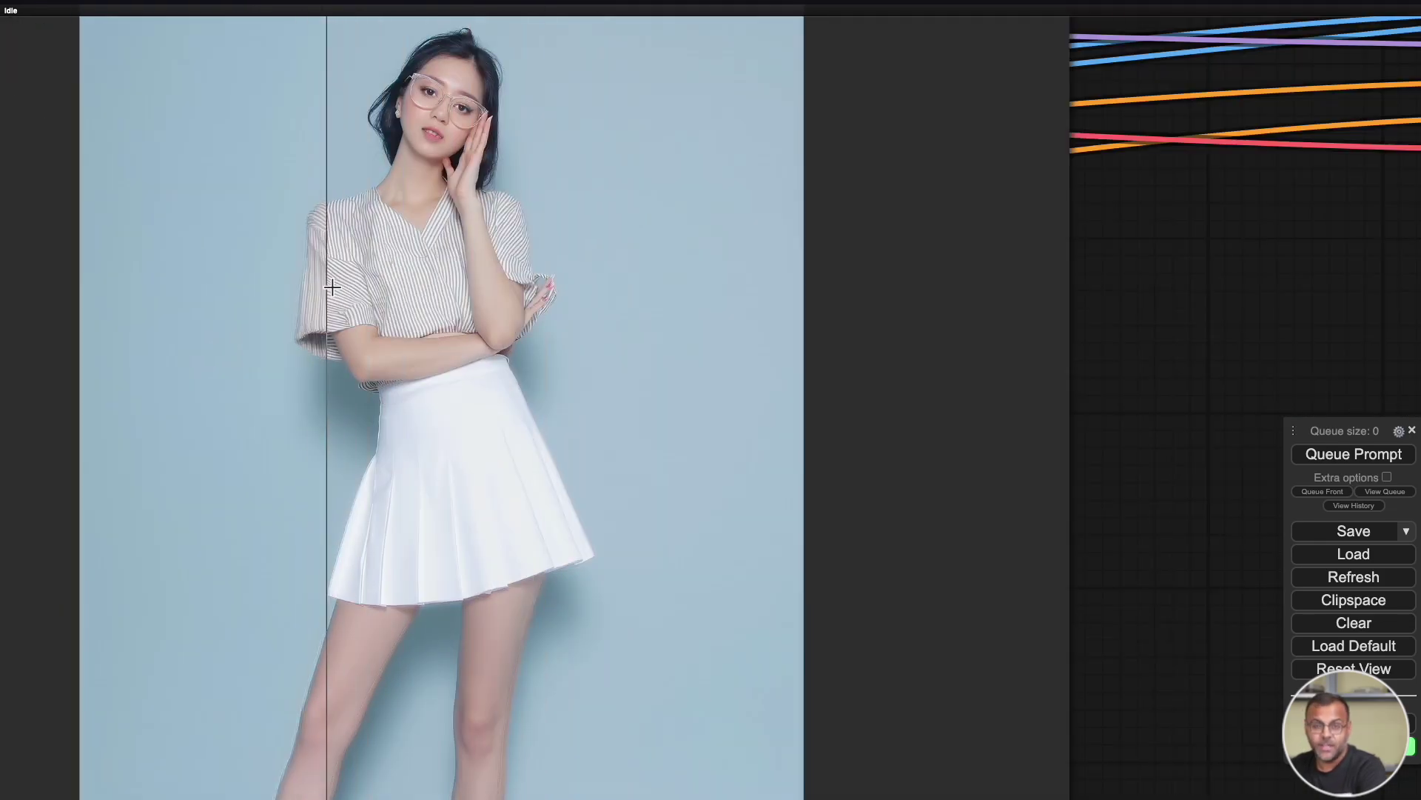
scroll(331, 286, down, 5)
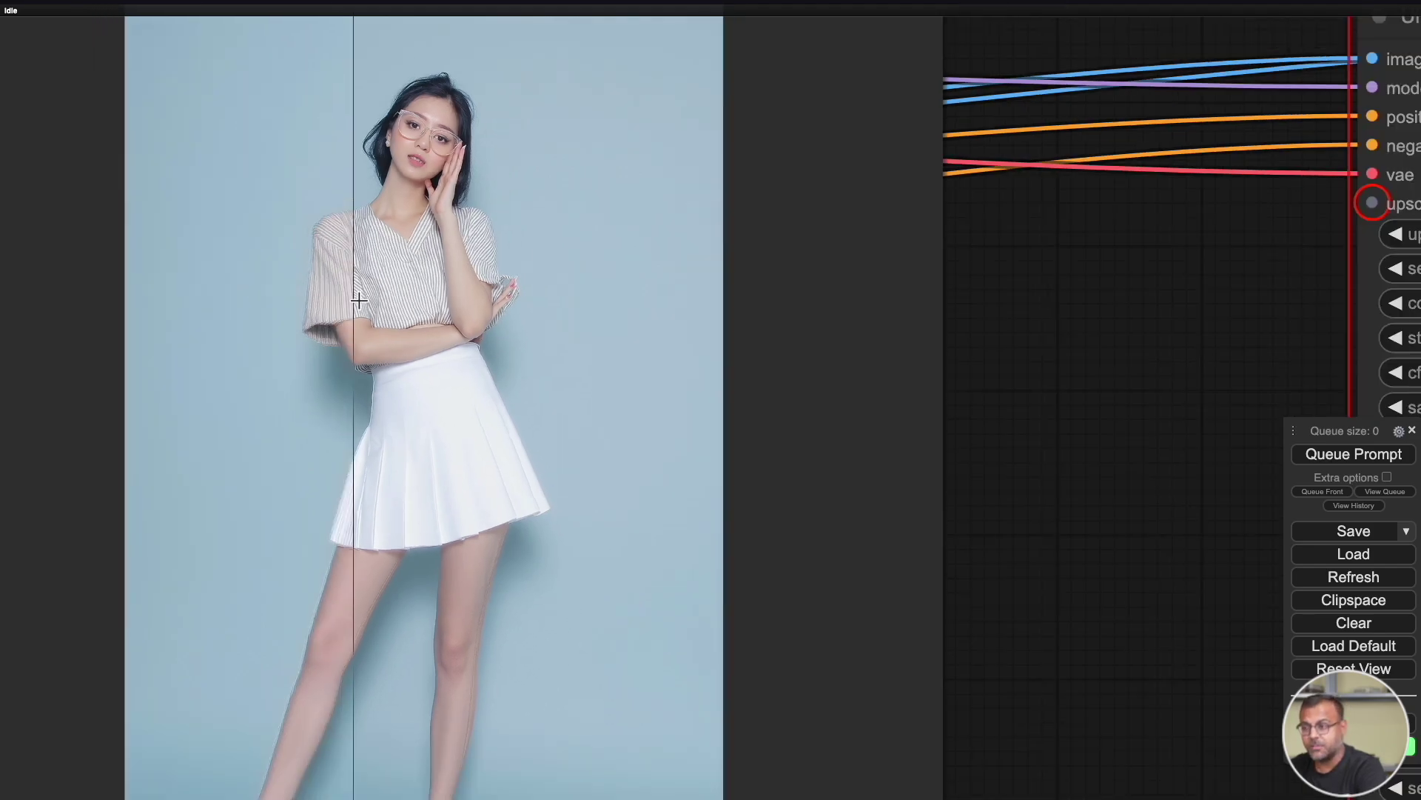
drag(796, 410, 850, 435)
scroll(1105, 291, up, 5)
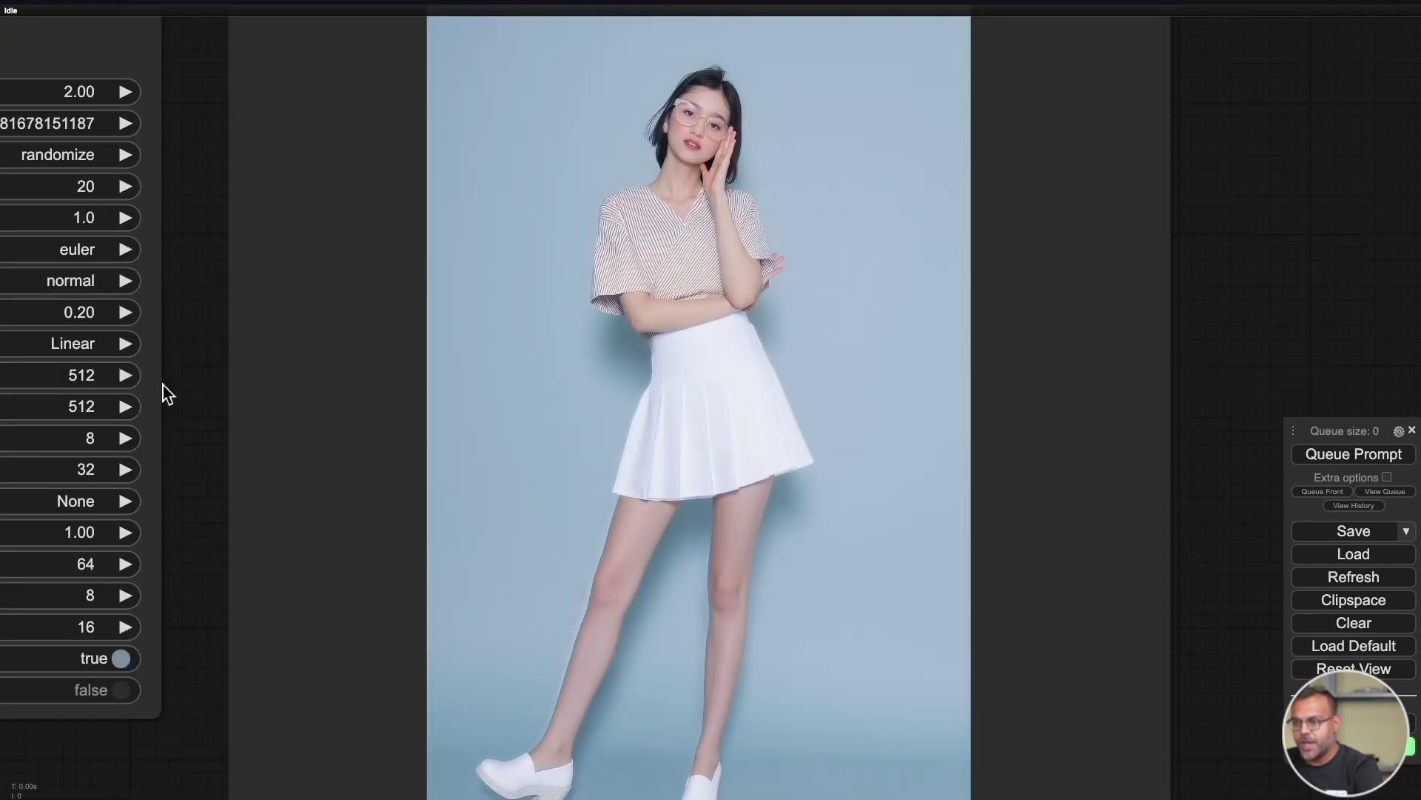
drag(204, 411, 374, 437)
scroll(370, 436, up, 2)
drag(343, 379, 317, 449)
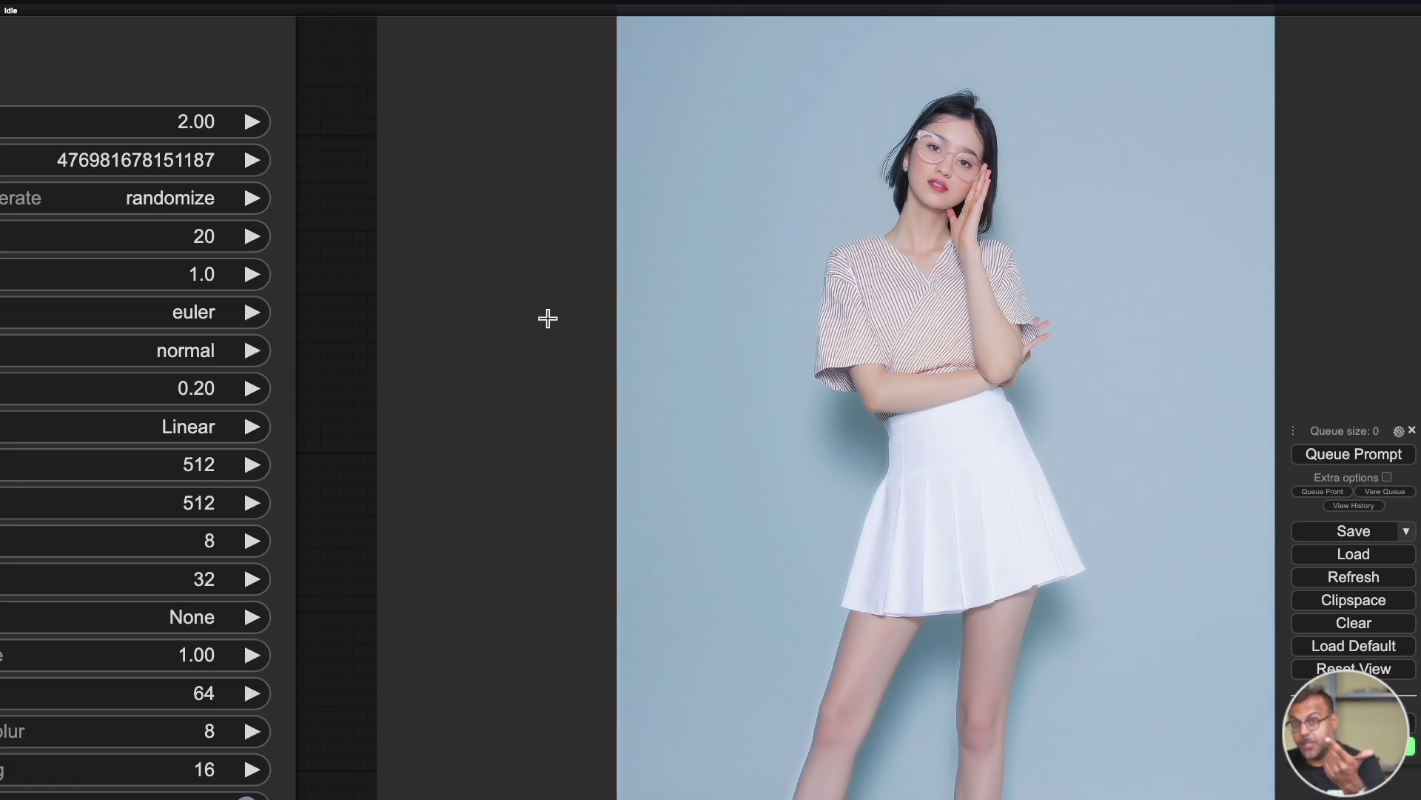
scroll(342, 397, up, 3)
drag(343, 397, 9, 603)
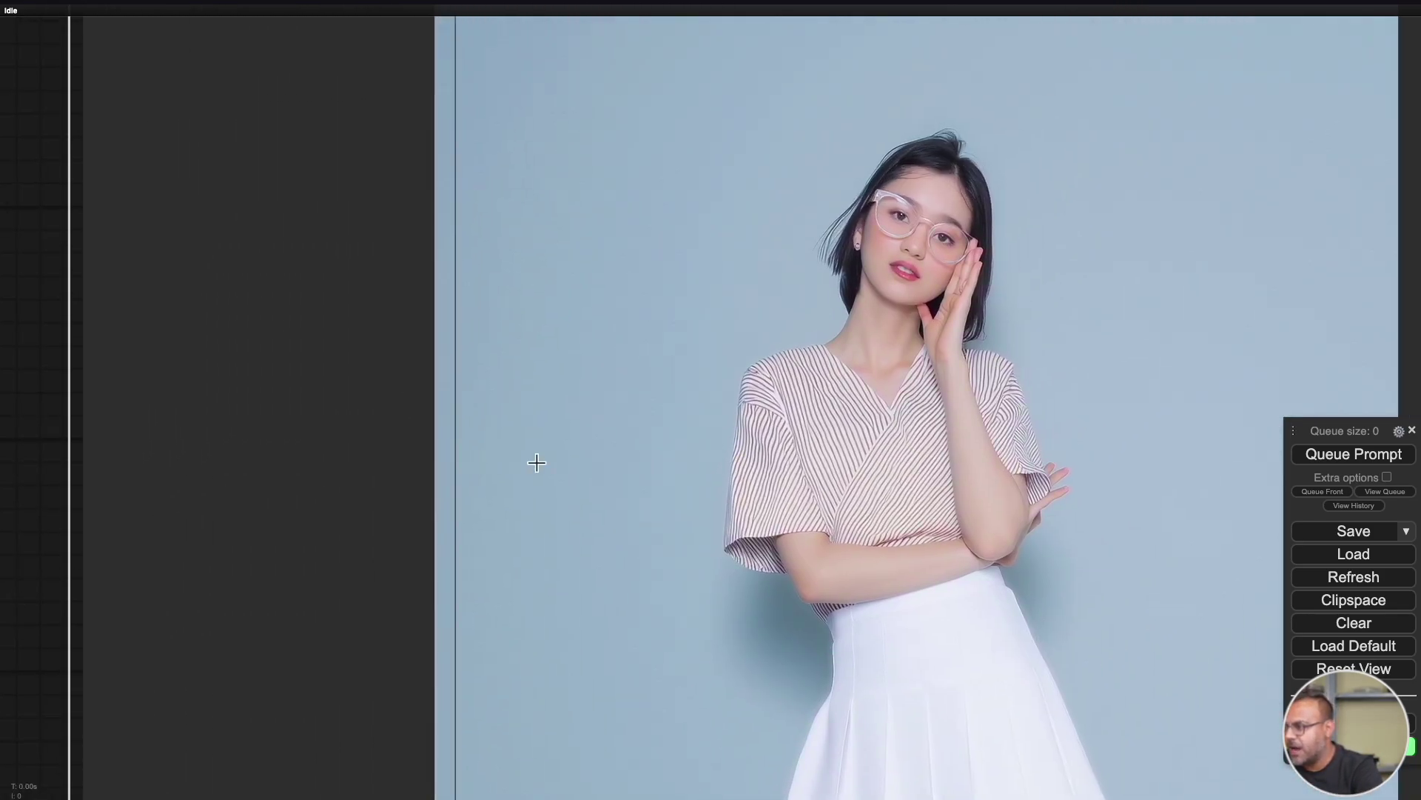